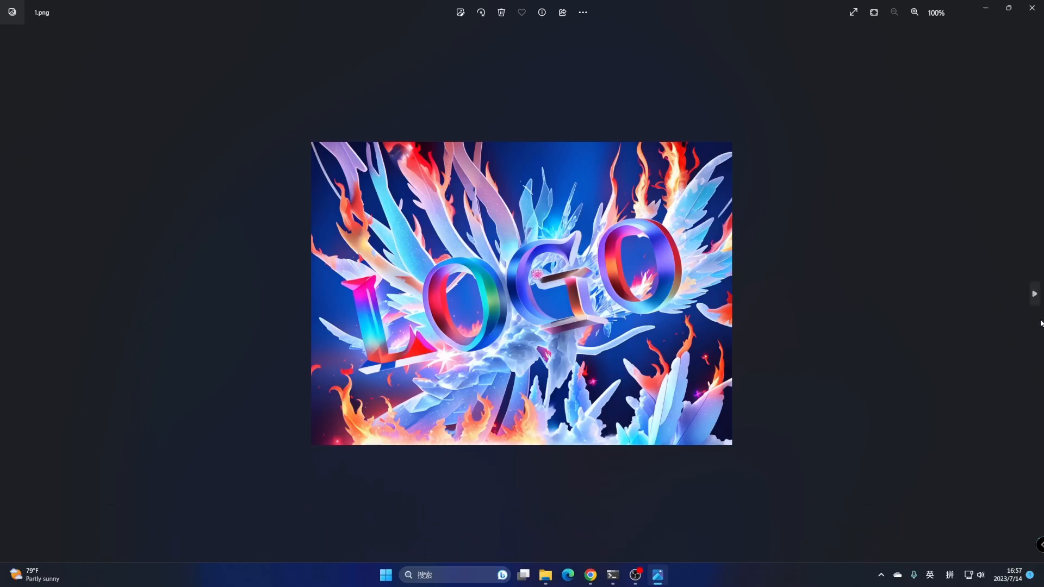
Step: Browse the finished lettering and logo artworks from 1.png through 17.png and close the image viewer
click(1036, 295)
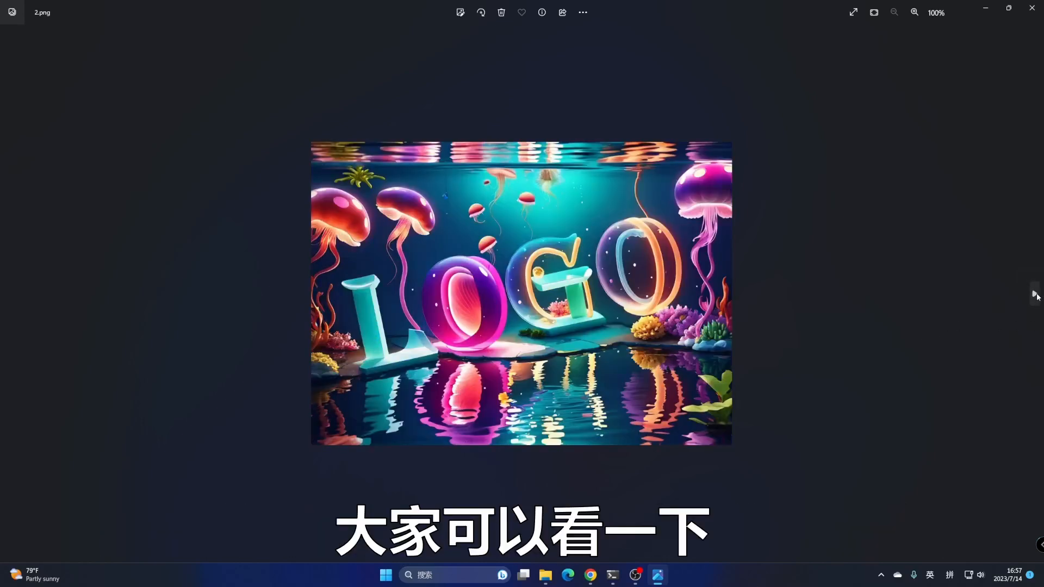
click(1037, 295)
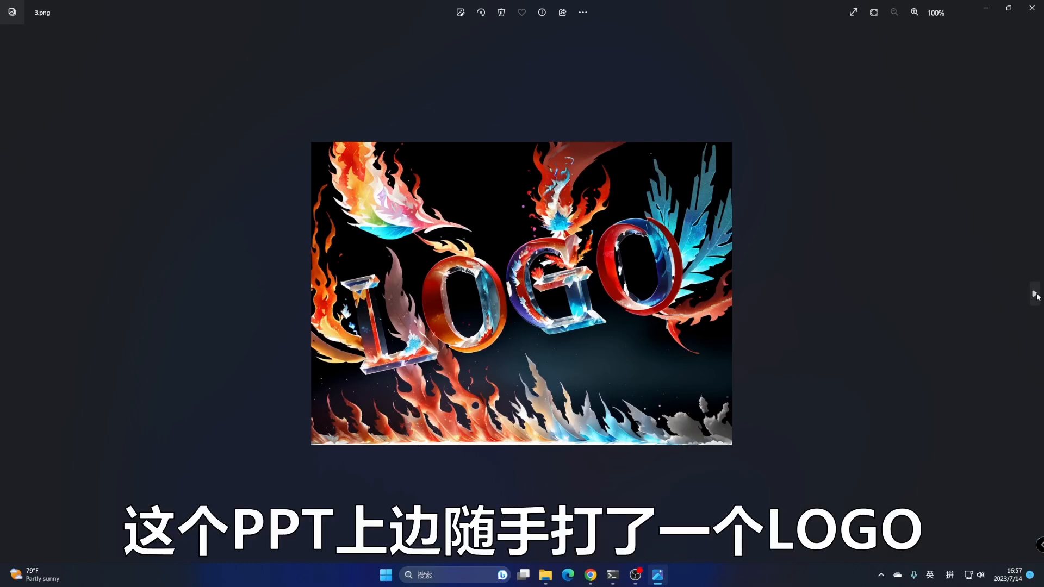
click(1036, 295)
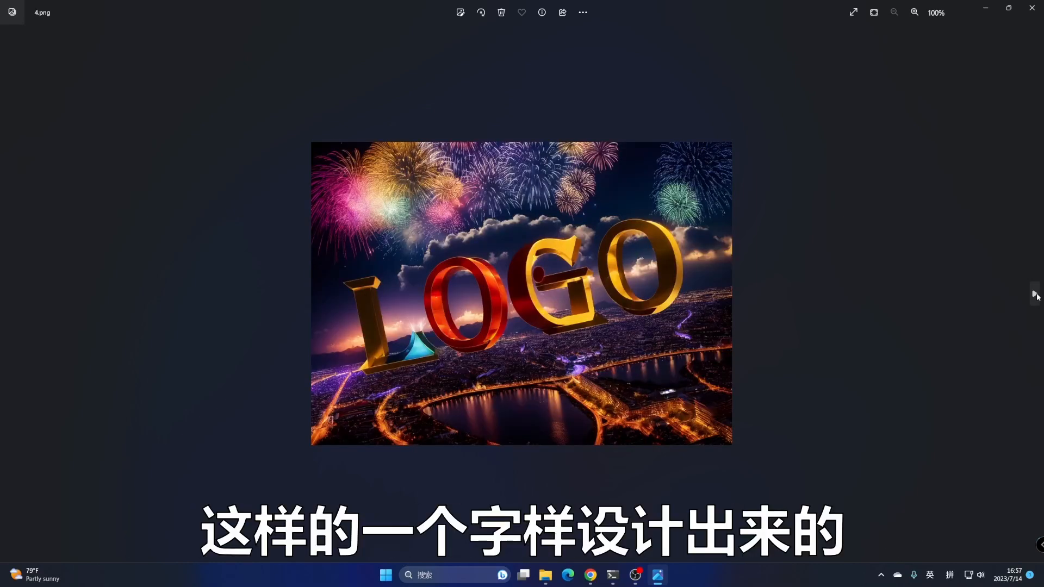
click(1036, 295)
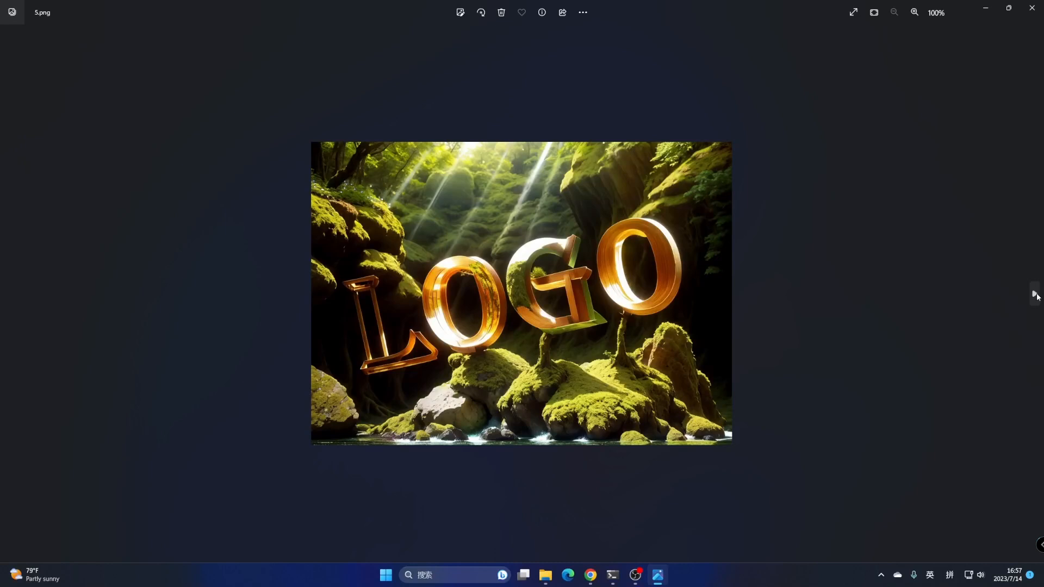
click(1036, 295)
click(1036, 294)
click(1036, 295)
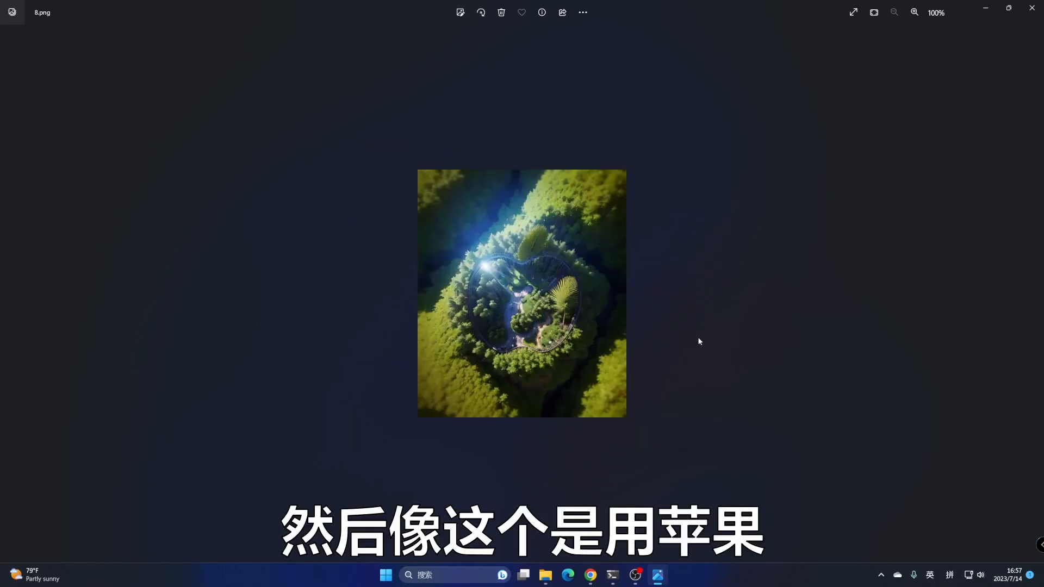
click(1036, 295)
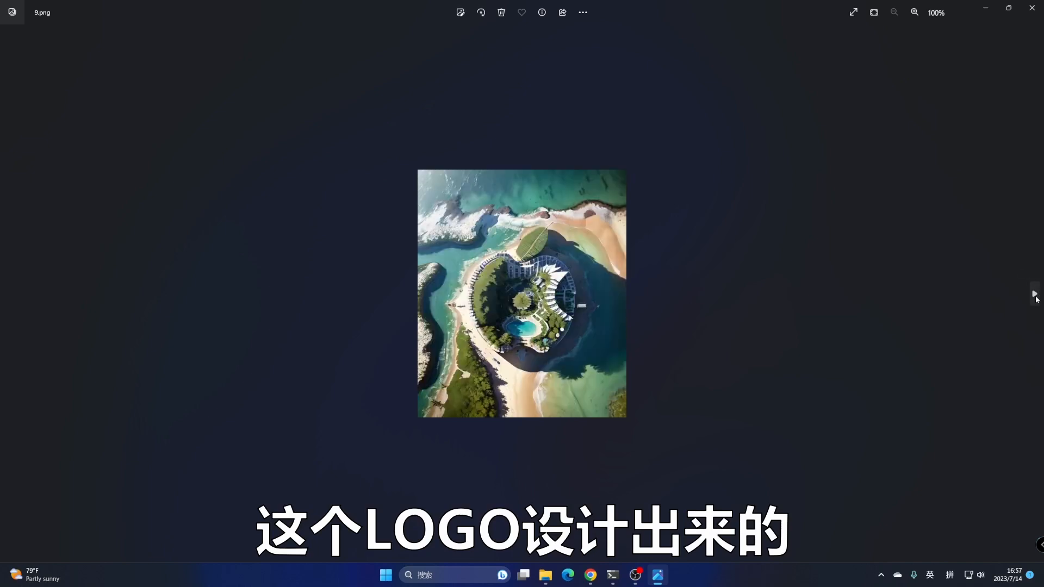
click(1035, 294)
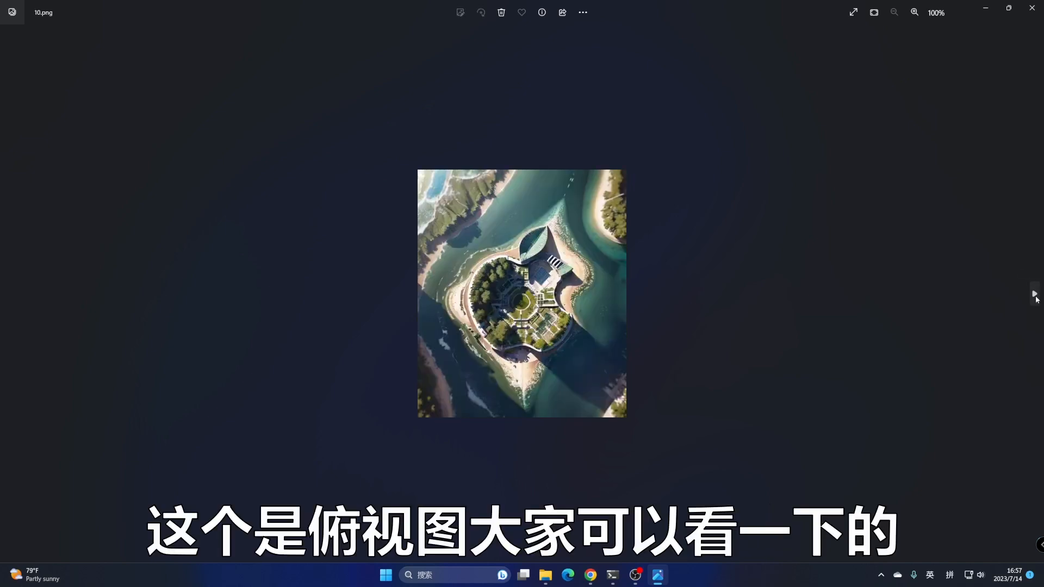
click(1036, 295)
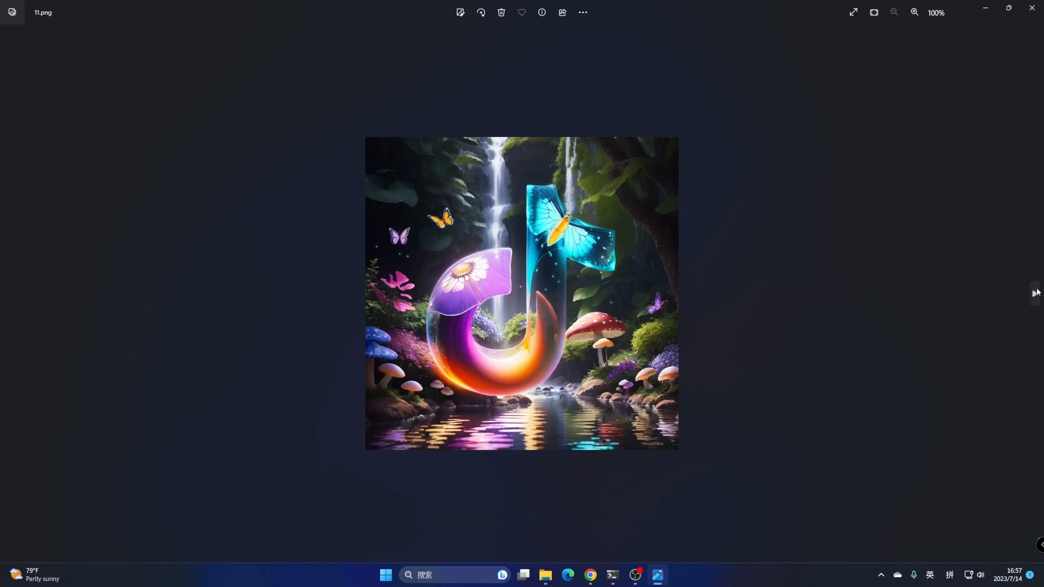
click(1036, 294)
click(1036, 294)
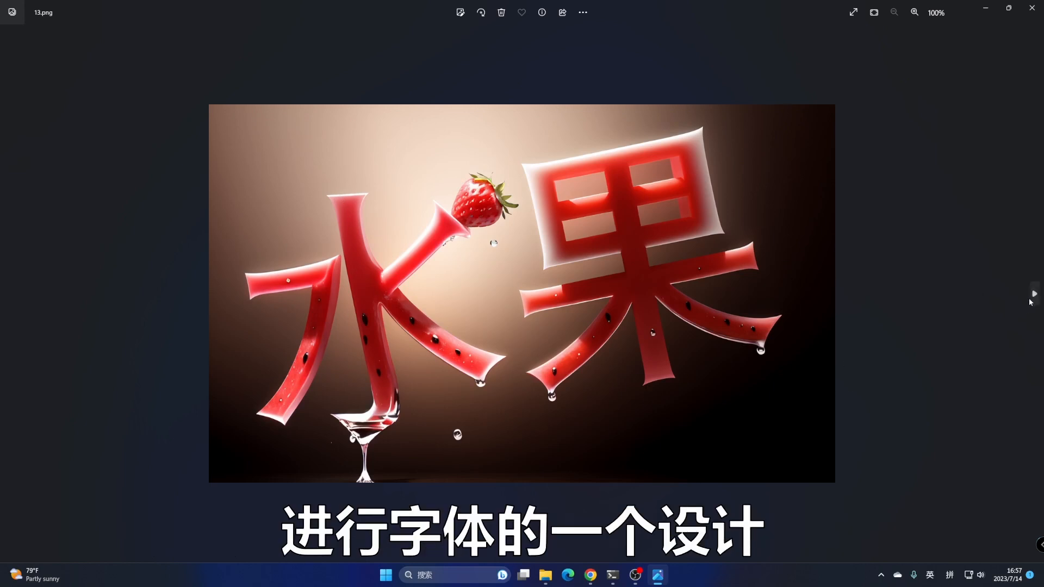
click(1035, 295)
click(1035, 295)
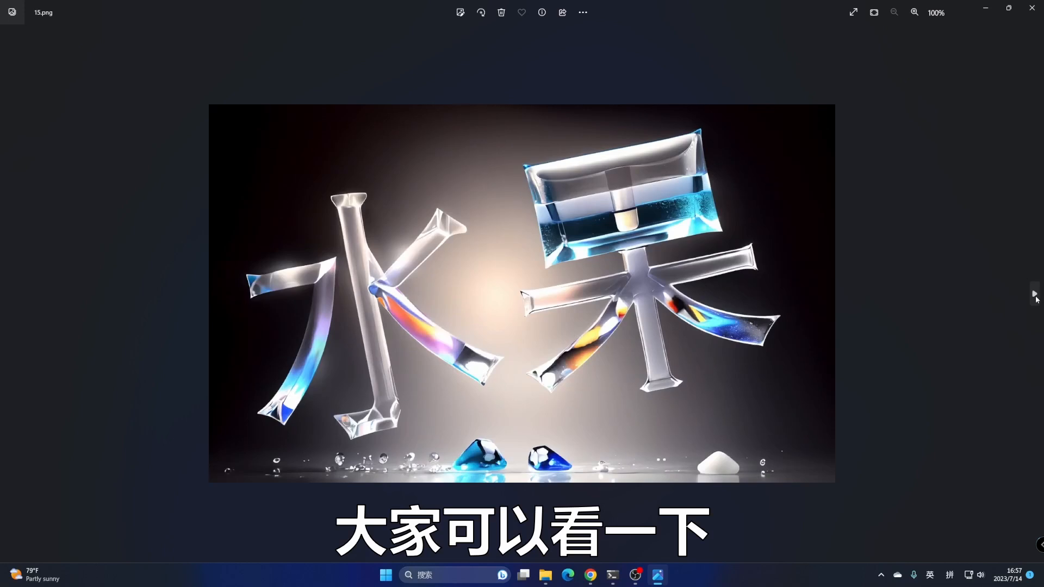
click(1036, 296)
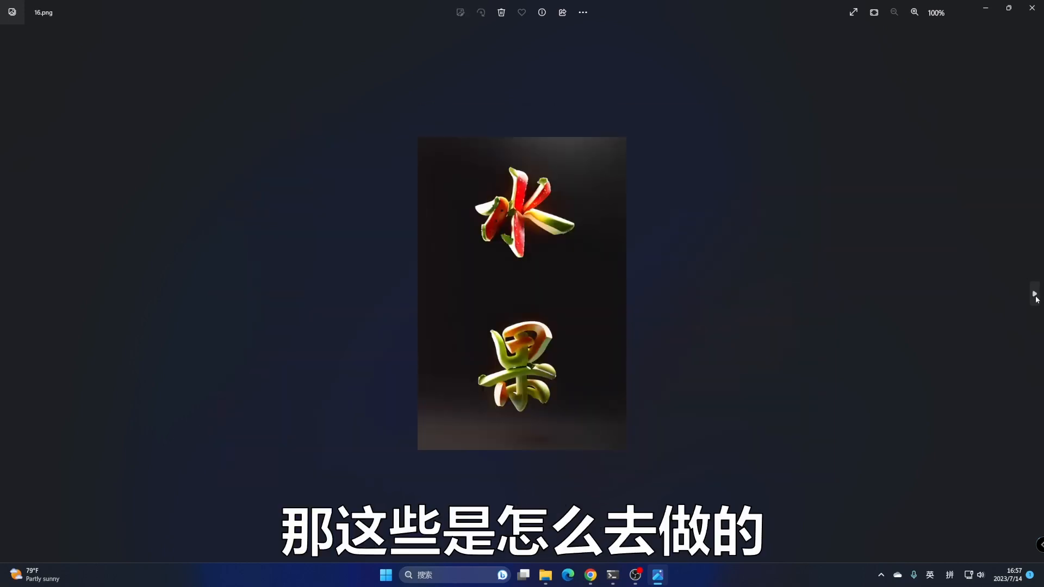
click(1036, 296)
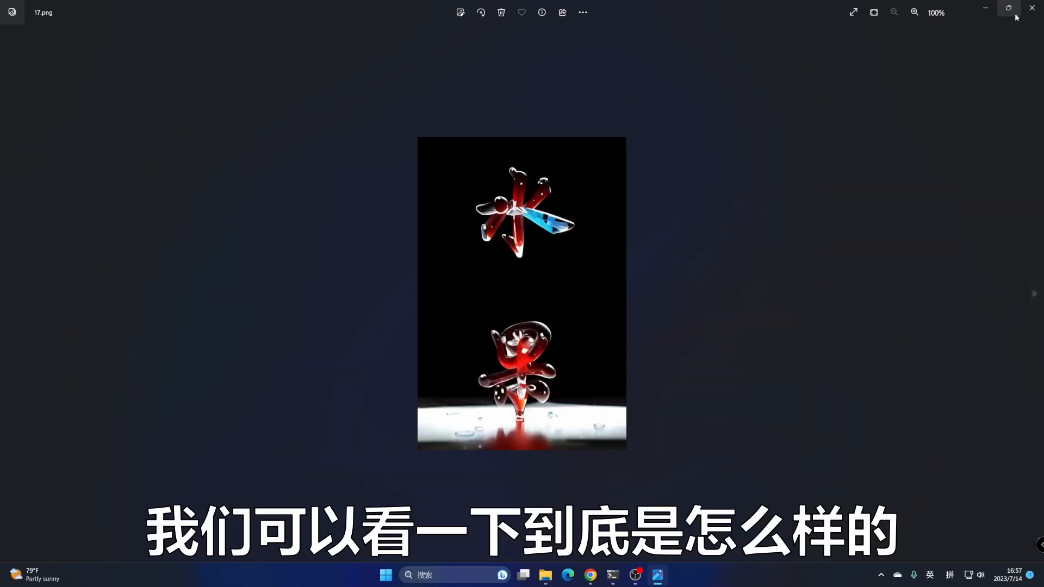
click(1032, 8)
Step: Examine the plain black-and-white source images in the 字体设计 folder, from 抖音1.jpg to 图26.jpg, including the four text images
drag(123, 228, 357, 291)
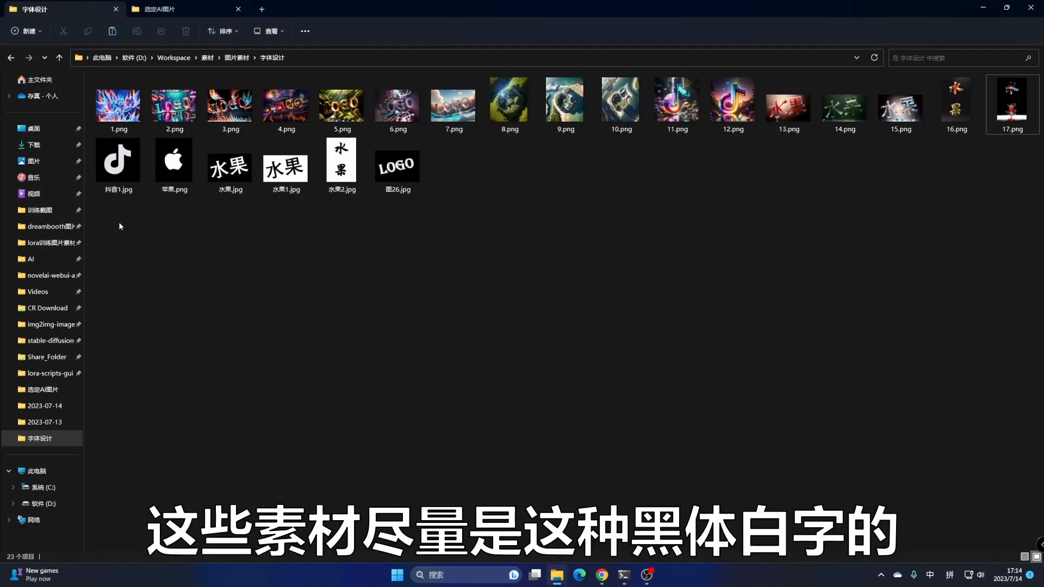
drag(119, 225, 390, 143)
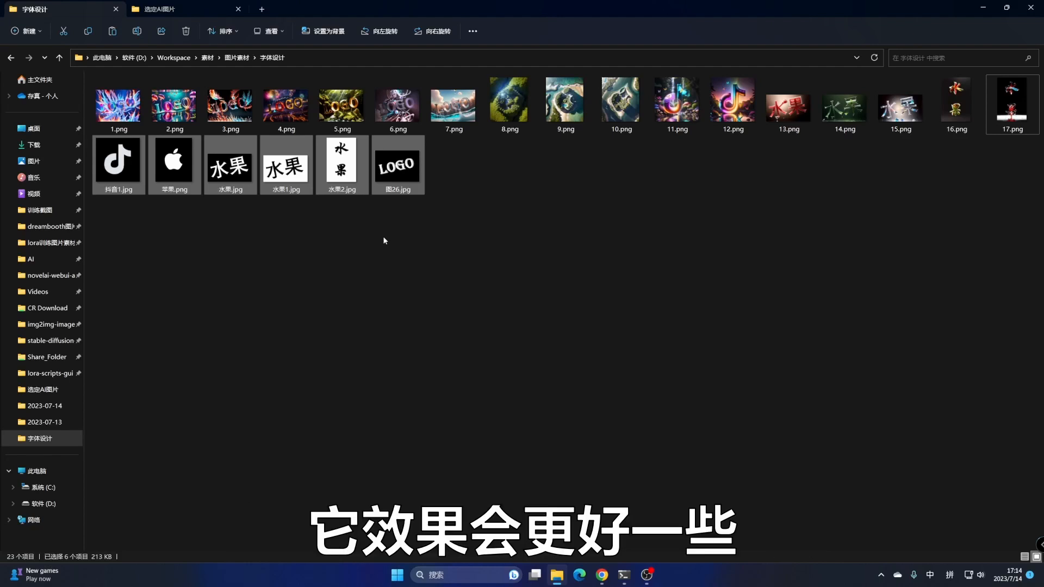
click(409, 233)
drag(438, 212, 237, 164)
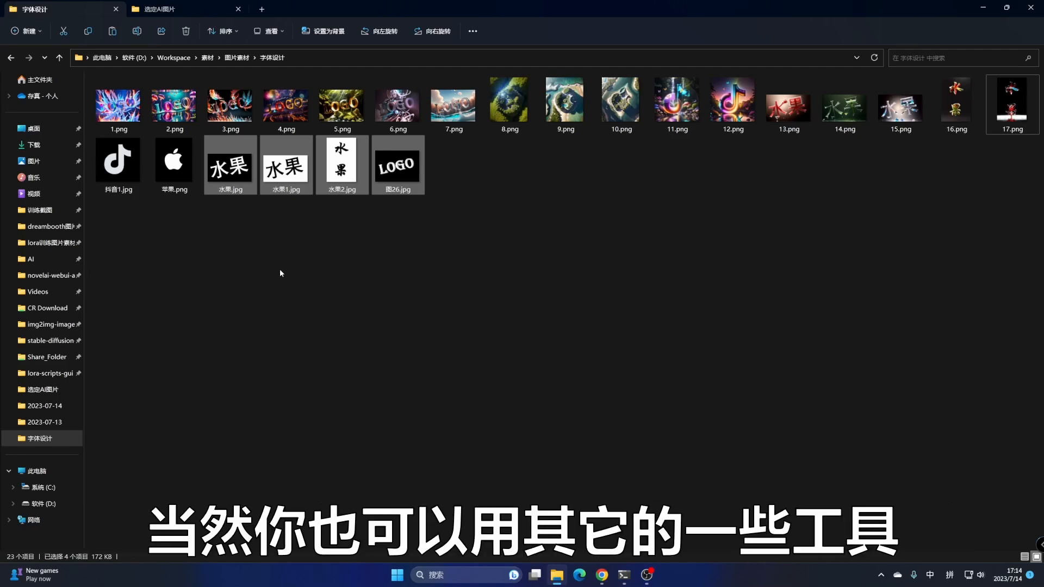
Step: Create a new Word document on the desktop with its default name and open it in Word
click(983, 8)
right_click(493, 142)
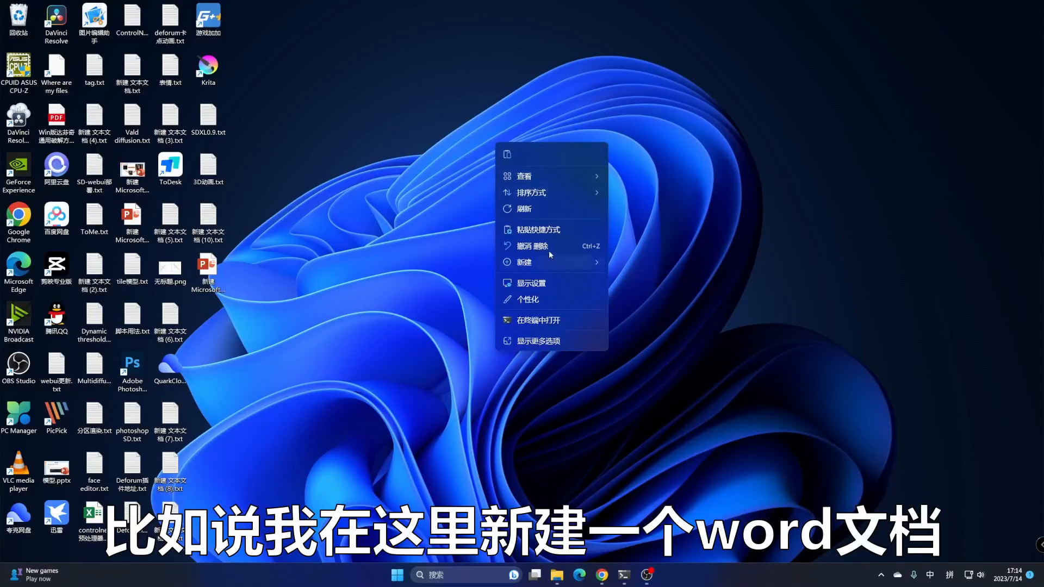
mouse_move(545, 265)
click(629, 329)
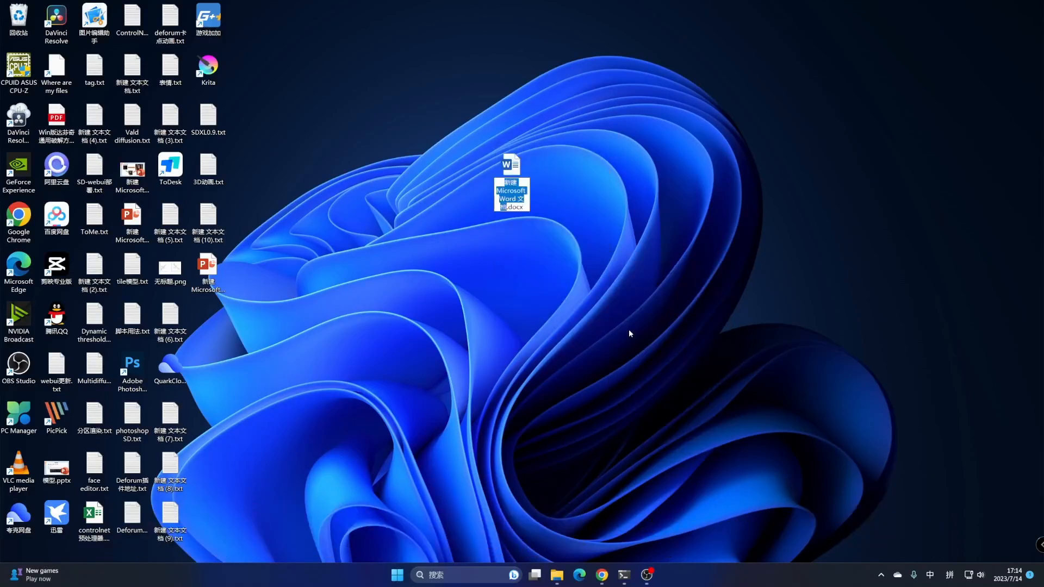
key(Return)
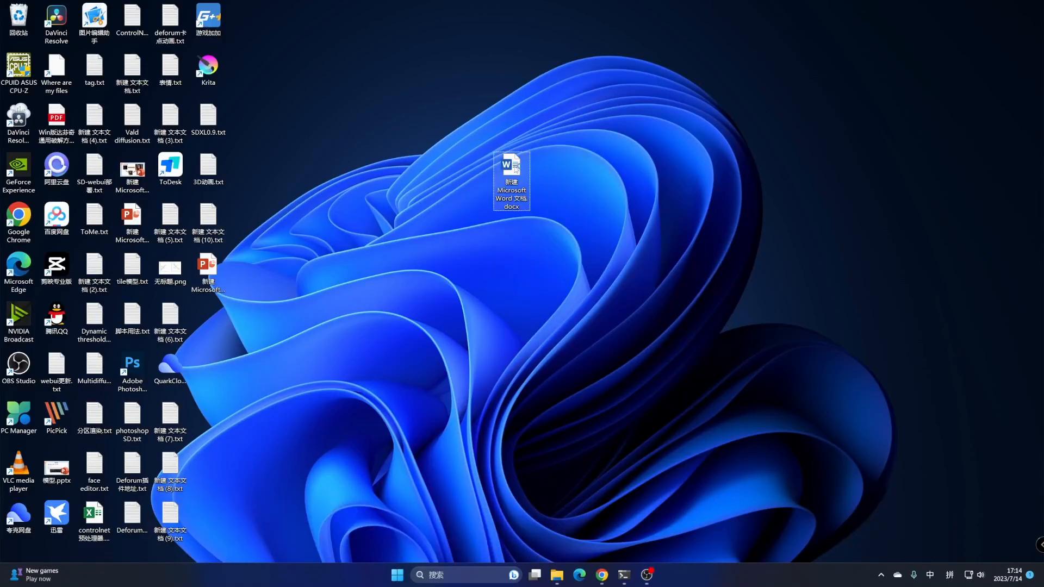
double_click(514, 169)
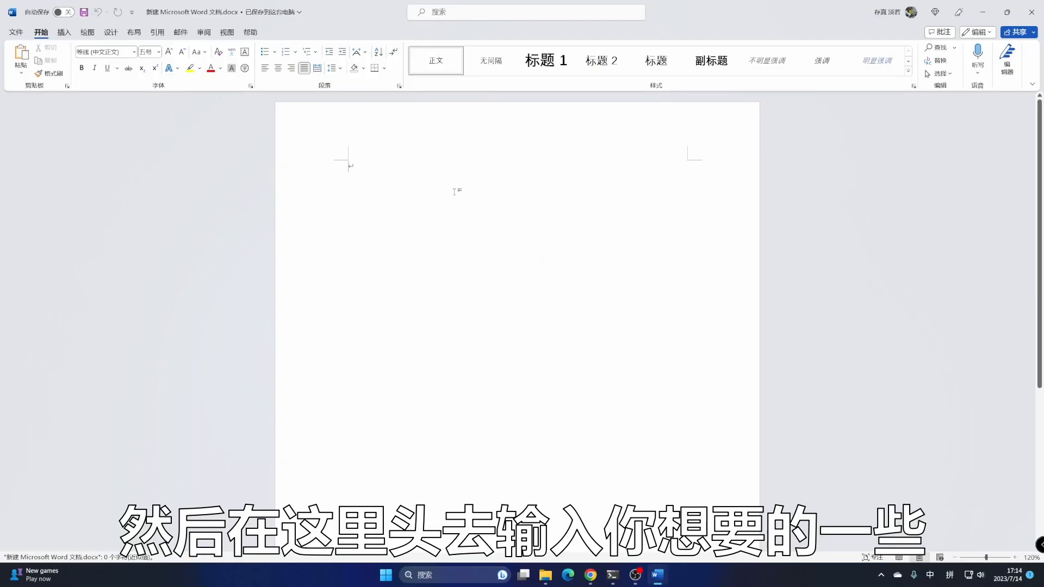
Step: Enter the text 水果 in the document and set its font size to 200
text(shuiguo)
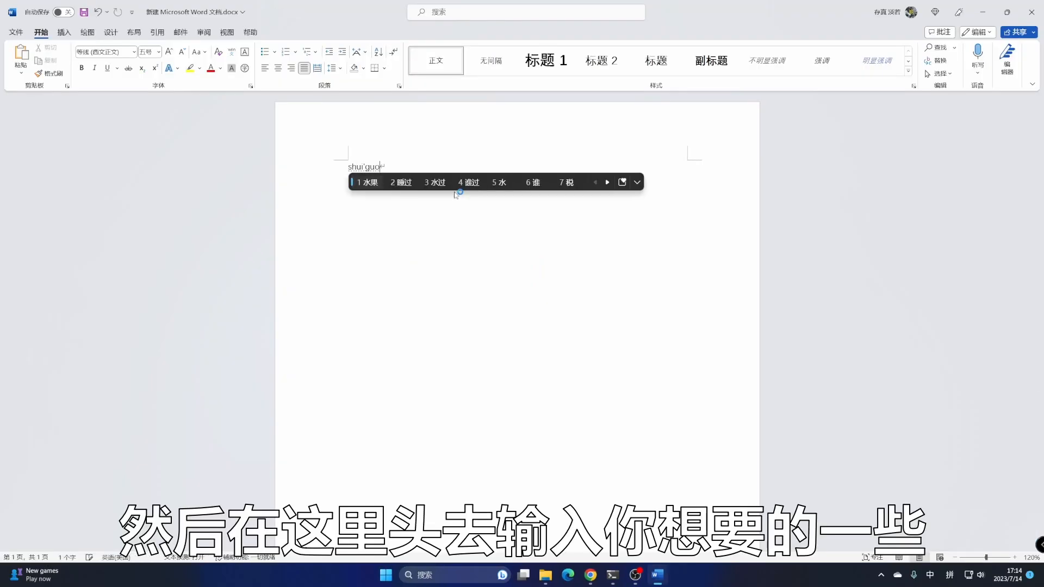
key(space)
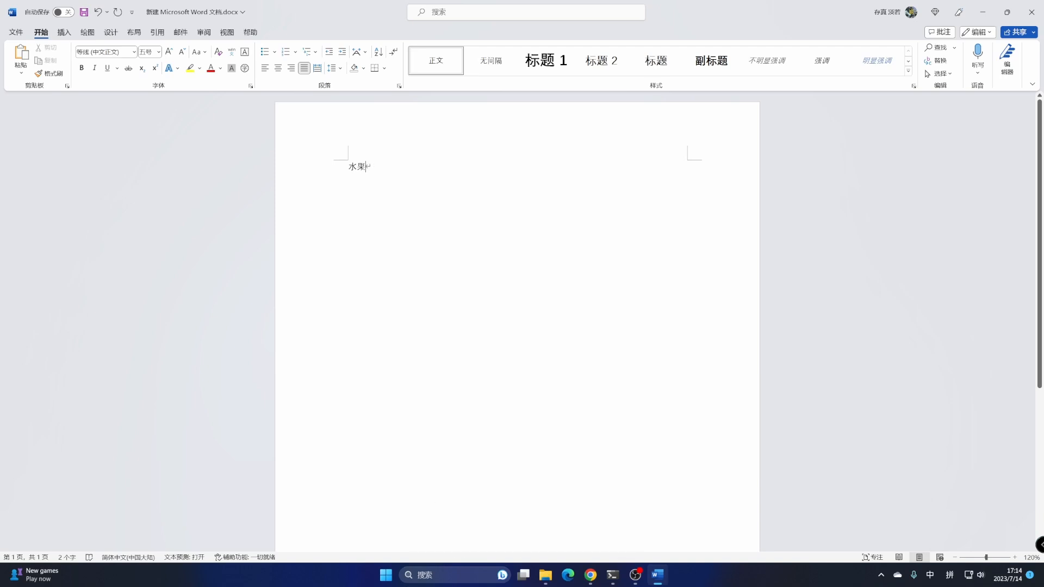
triple_click(368, 167)
click(148, 52)
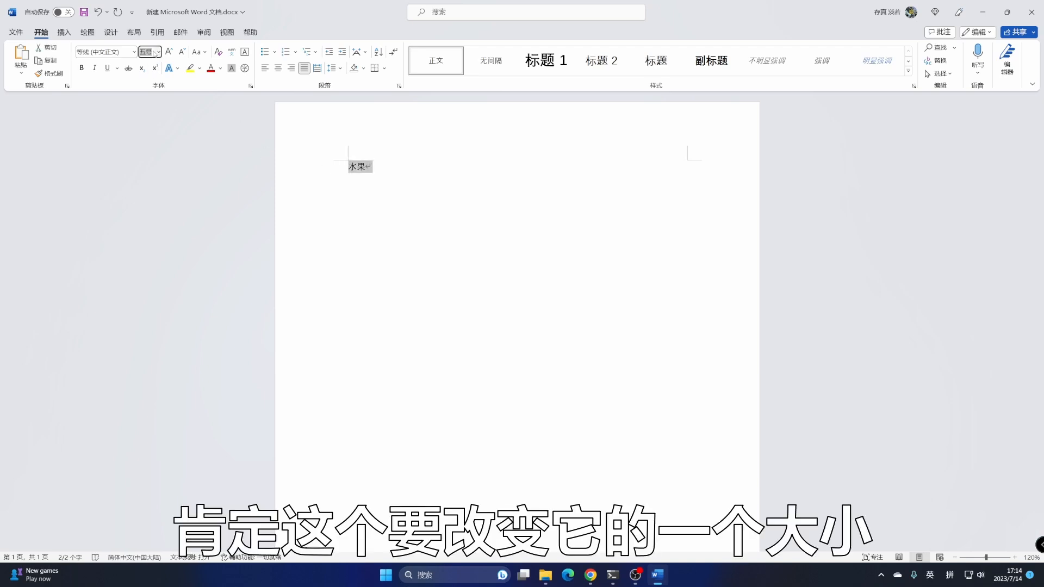
text(200)
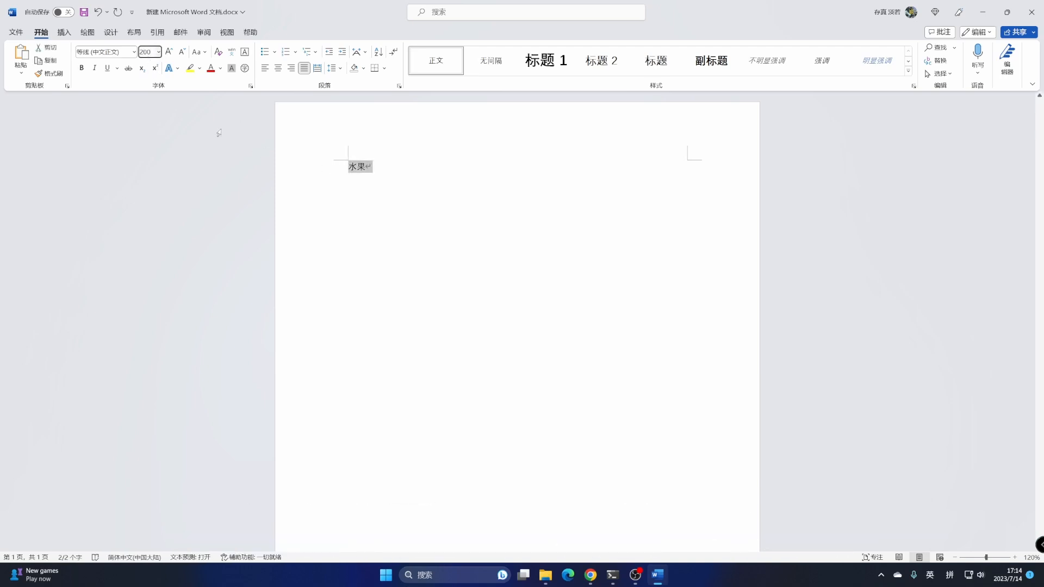
key(Return)
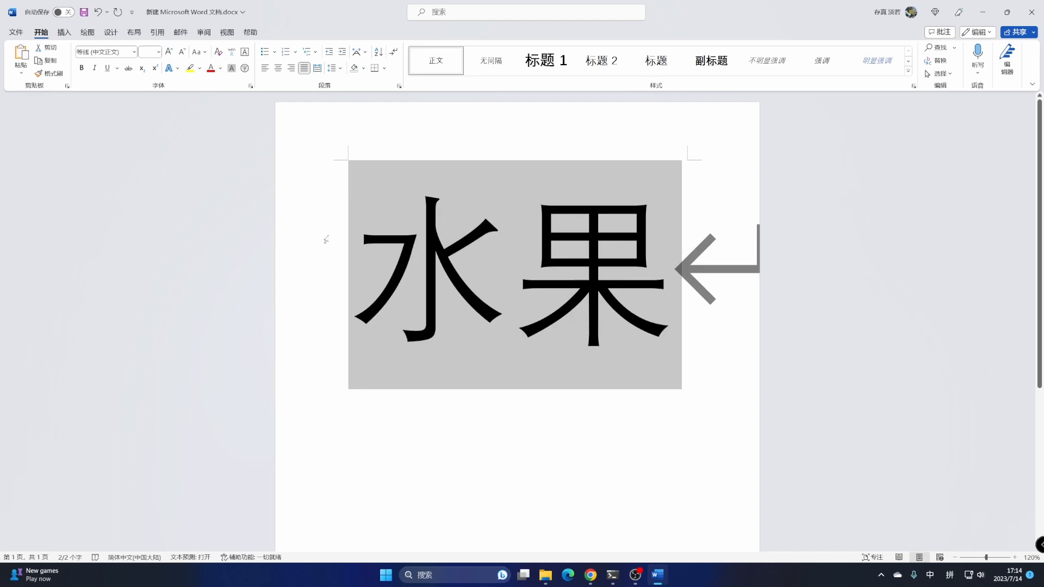
Step: Change the font of the 水果 text to 华文行楷
click(134, 52)
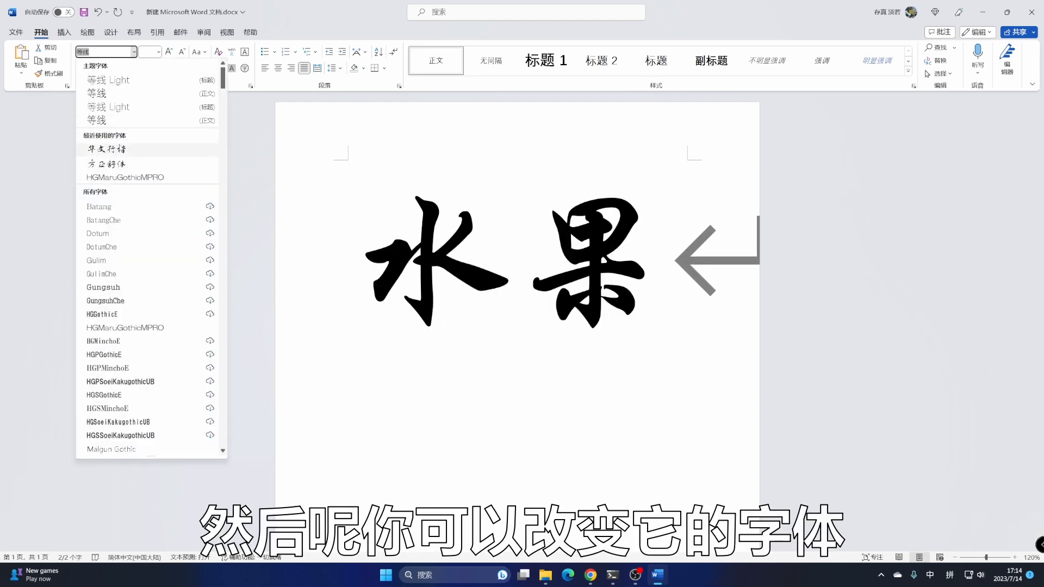
click(107, 149)
click(625, 438)
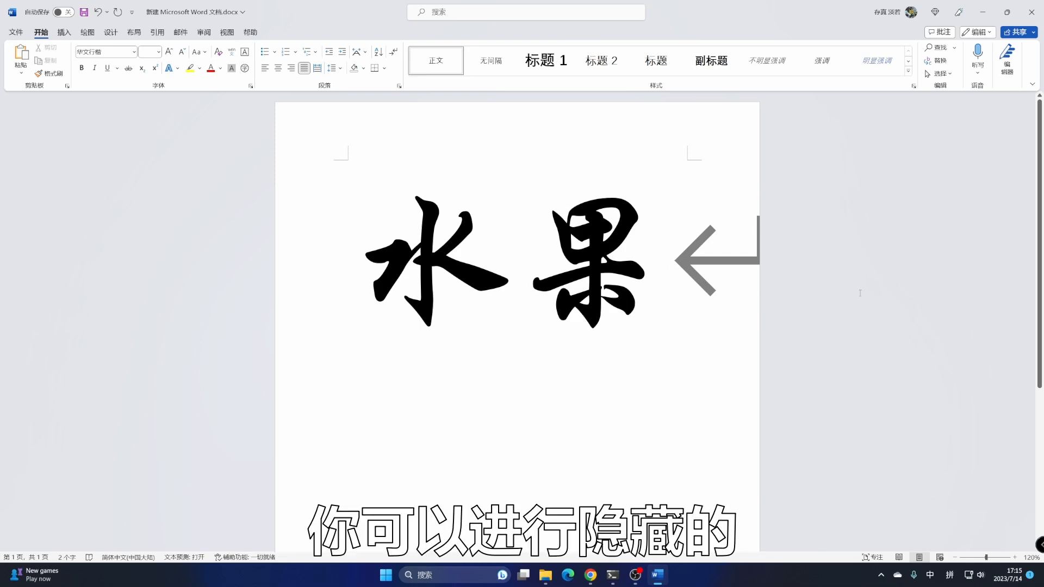
Step: Turn off the always-shown paragraph marks (段落标记) in the Word display options
click(16, 33)
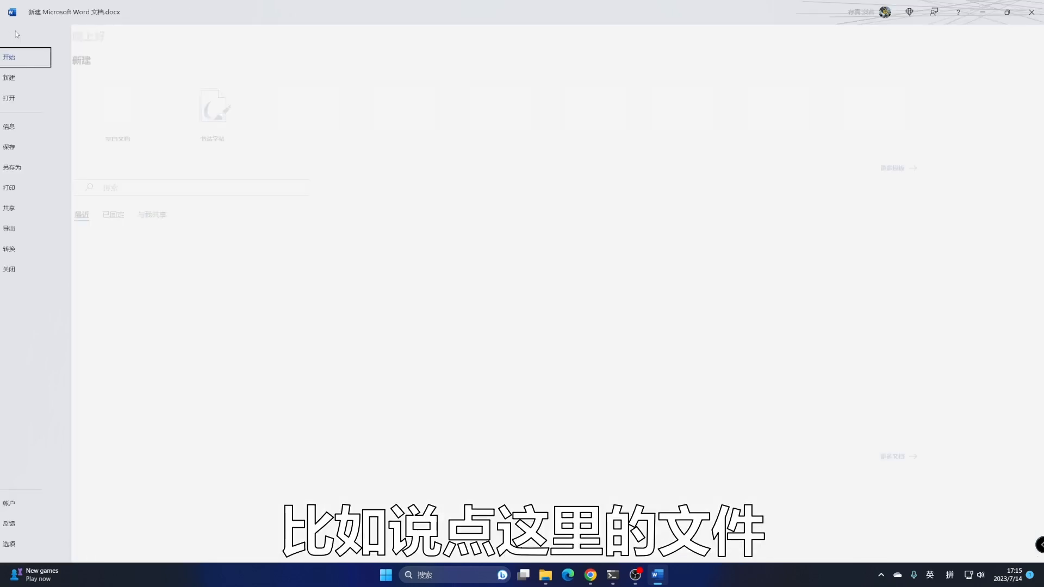
click(28, 545)
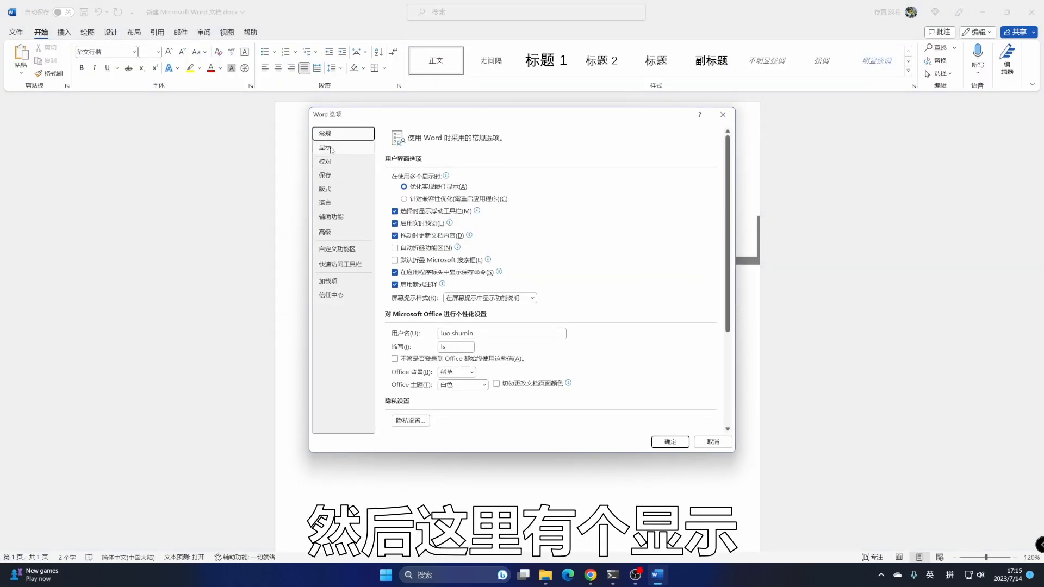
click(331, 149)
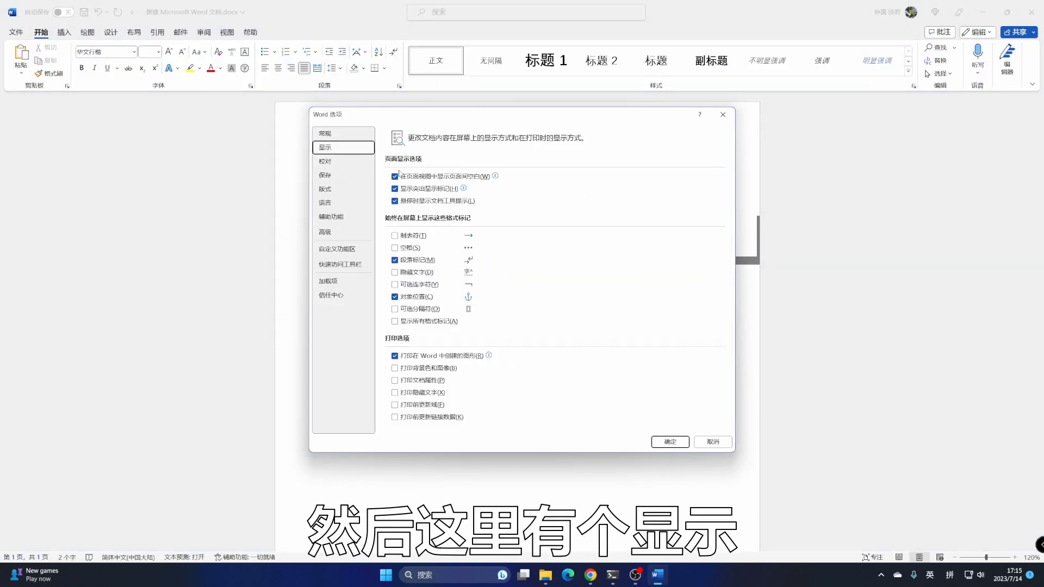
click(396, 261)
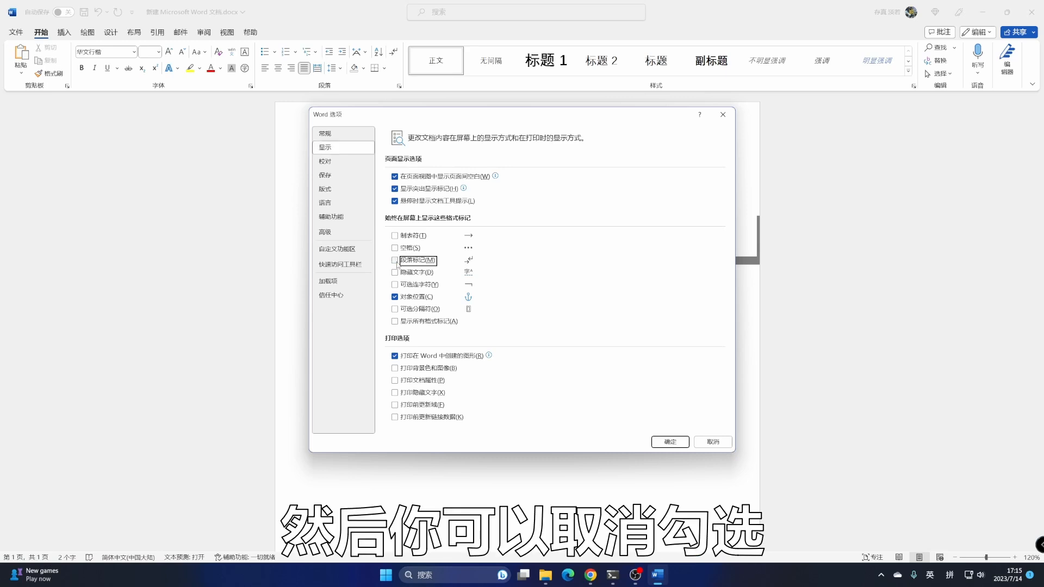
click(672, 442)
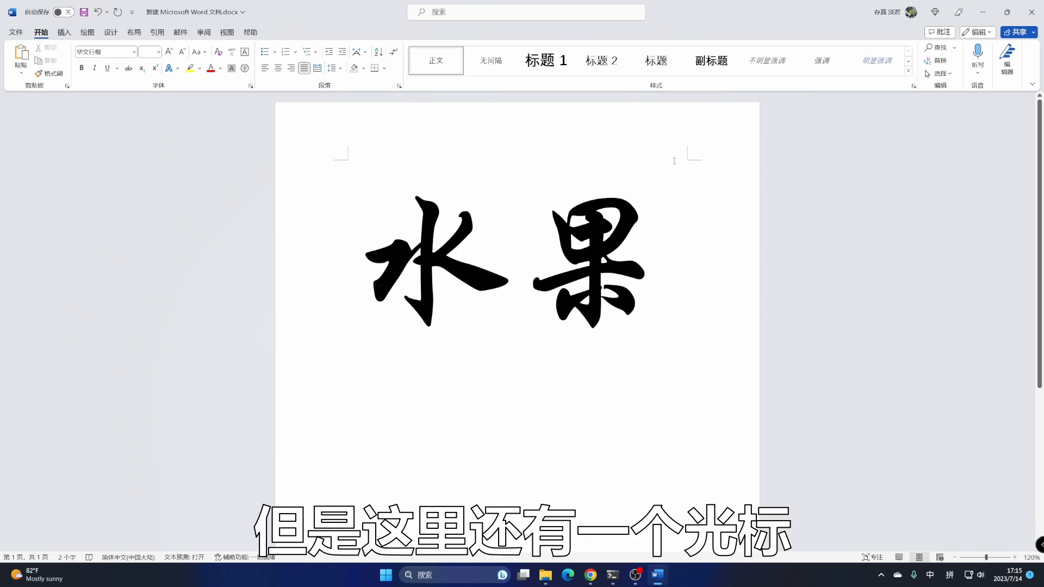
Step: Insert two empty paragraphs below 水果 to move the text cursor away from the characters
key(Return)
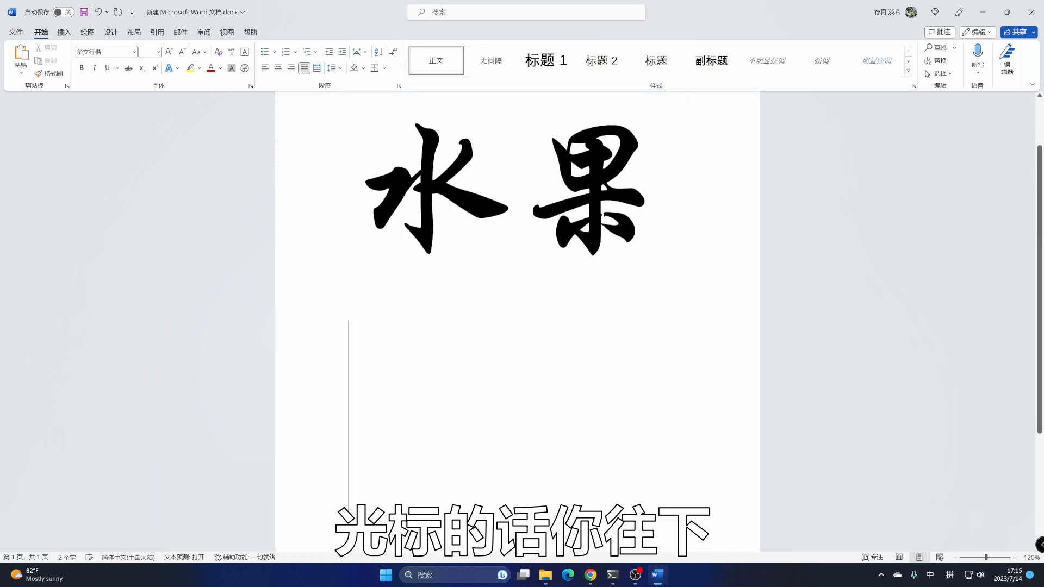
key(Return)
scroll(672, 326, up, 10)
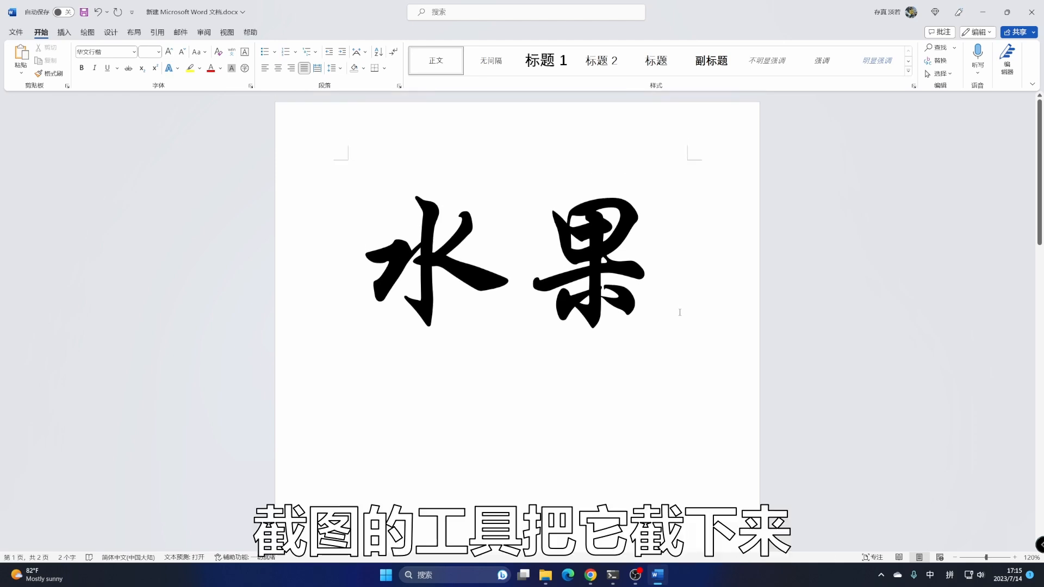
Step: Capture the 水果 text with a PicPick fixed-region screenshot, setting the region's height to 512 px
key(alt)
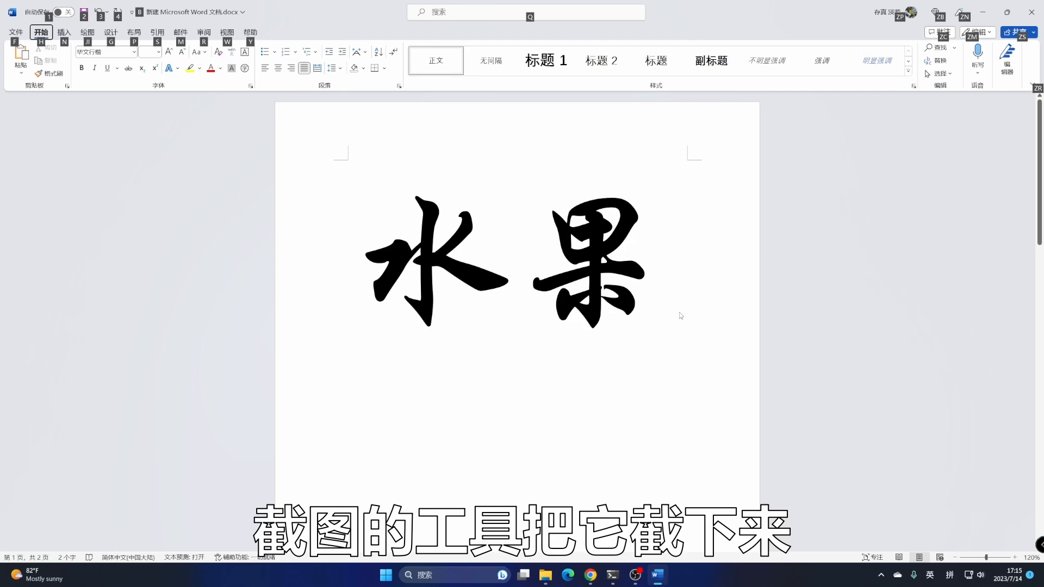
key(ctrl+shift+Print)
drag(339, 271, 510, 249)
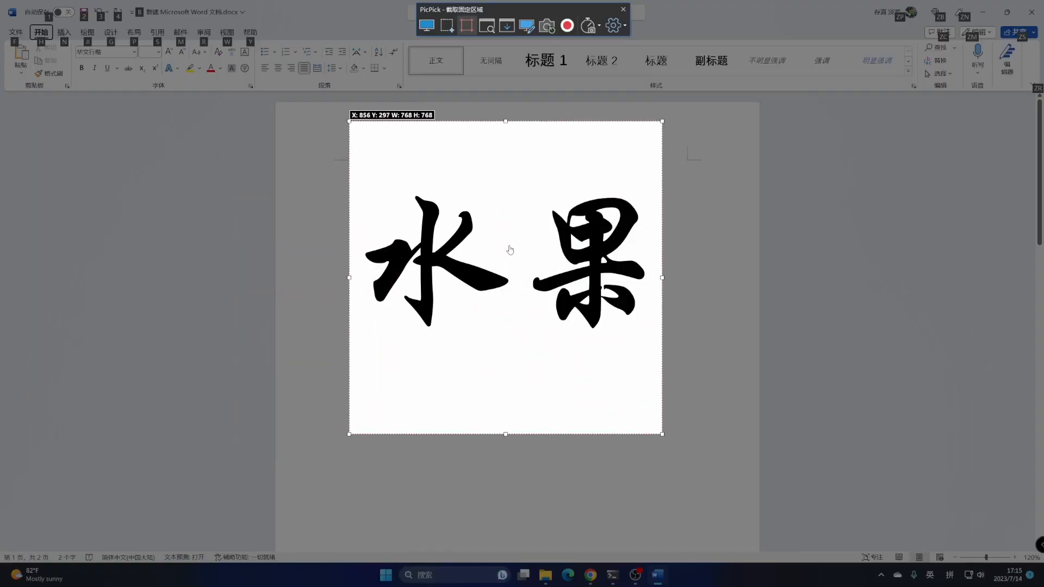
right_click(523, 195)
click(555, 202)
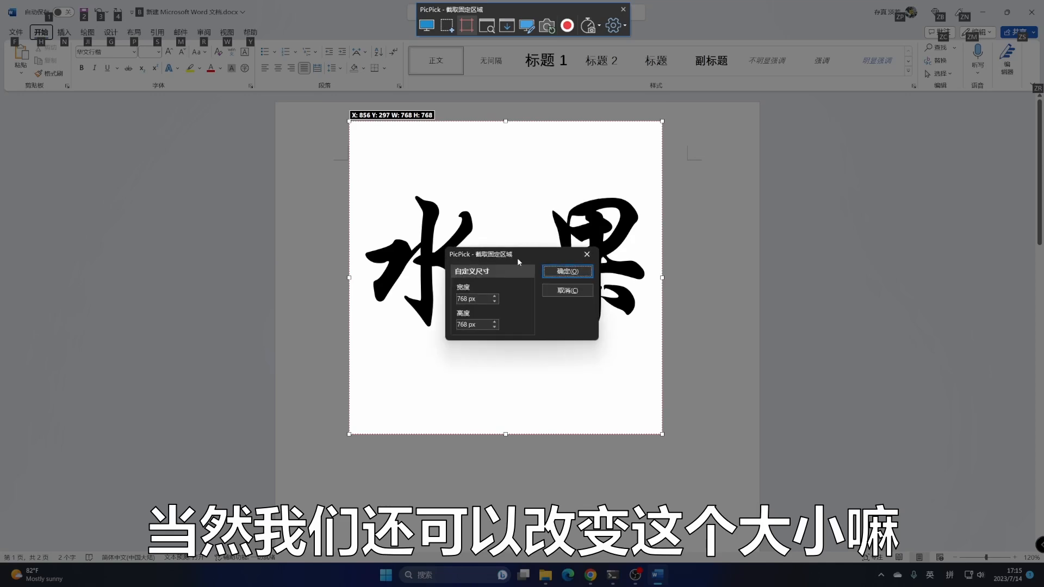
double_click(469, 326)
text(512)
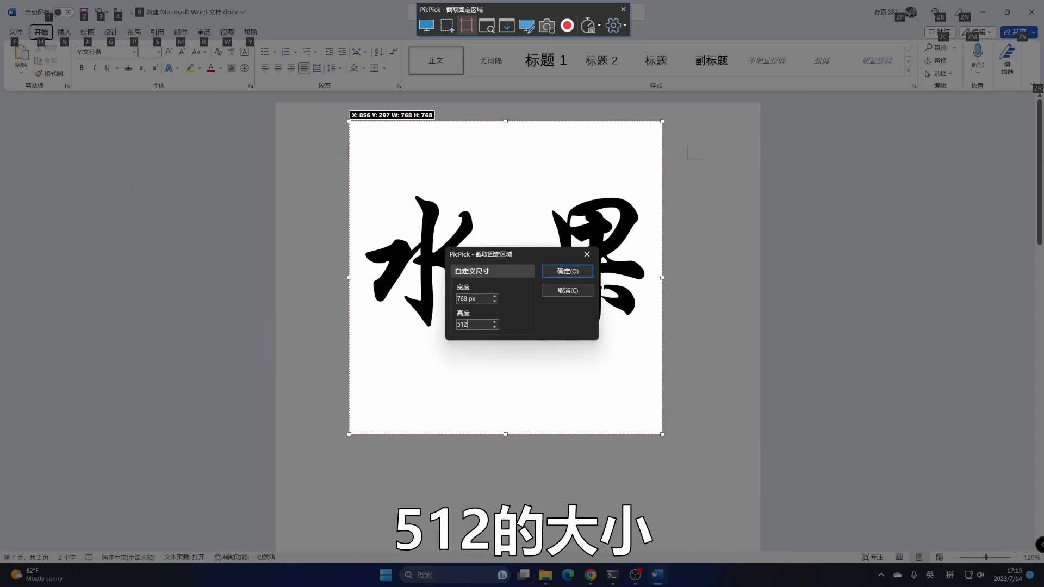
click(568, 271)
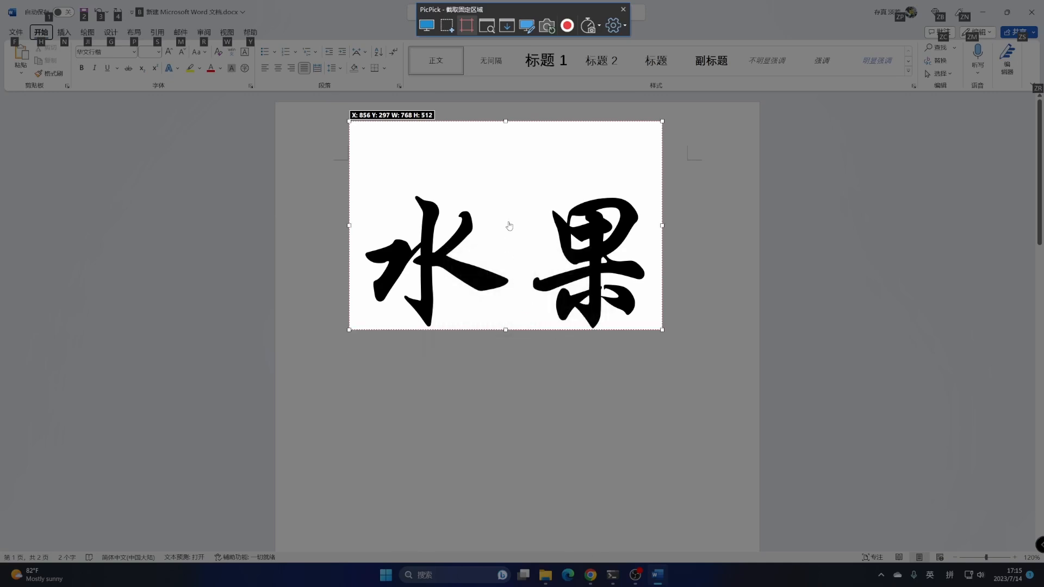
click(509, 265)
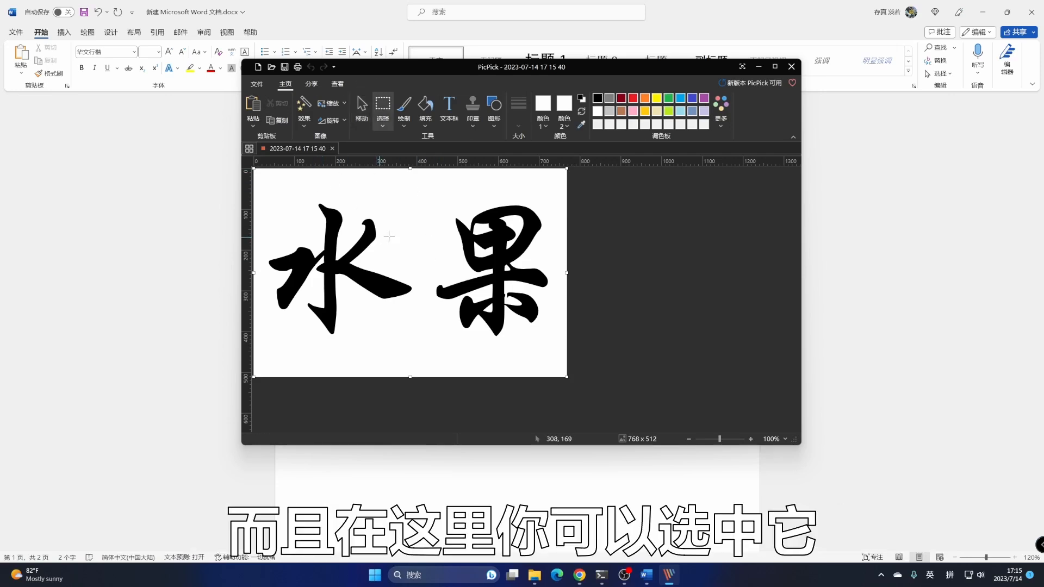
Step: Invert the colours of the whole captured image, and close the PicPick editor
key(ctrl+a)
click(610, 113)
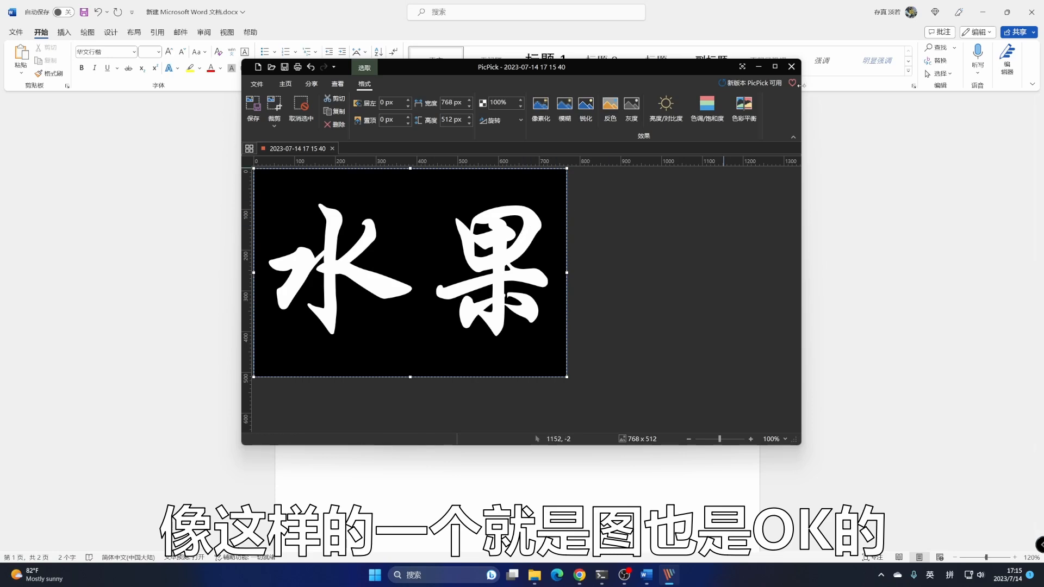
click(792, 66)
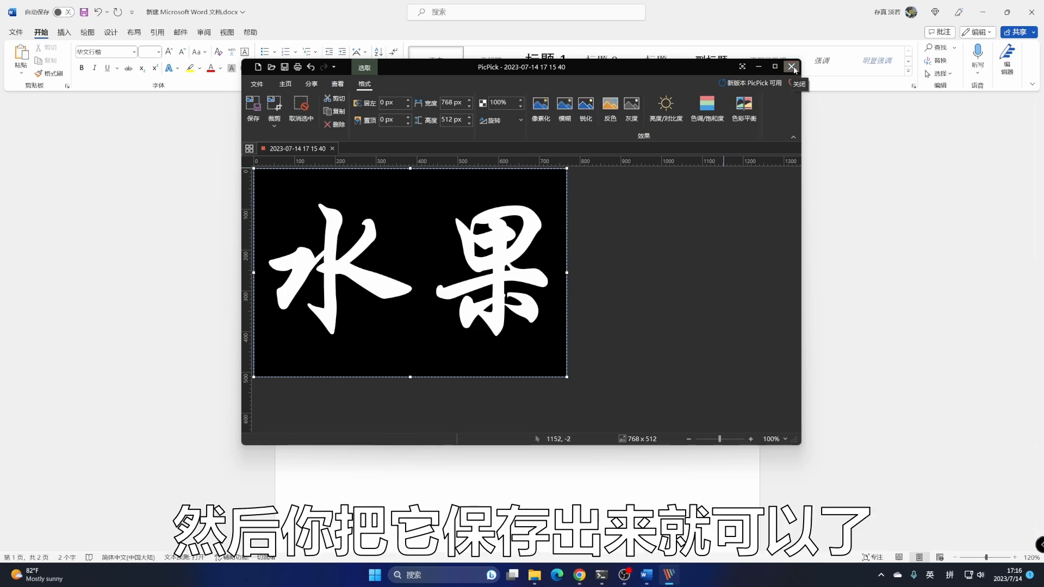
click(529, 279)
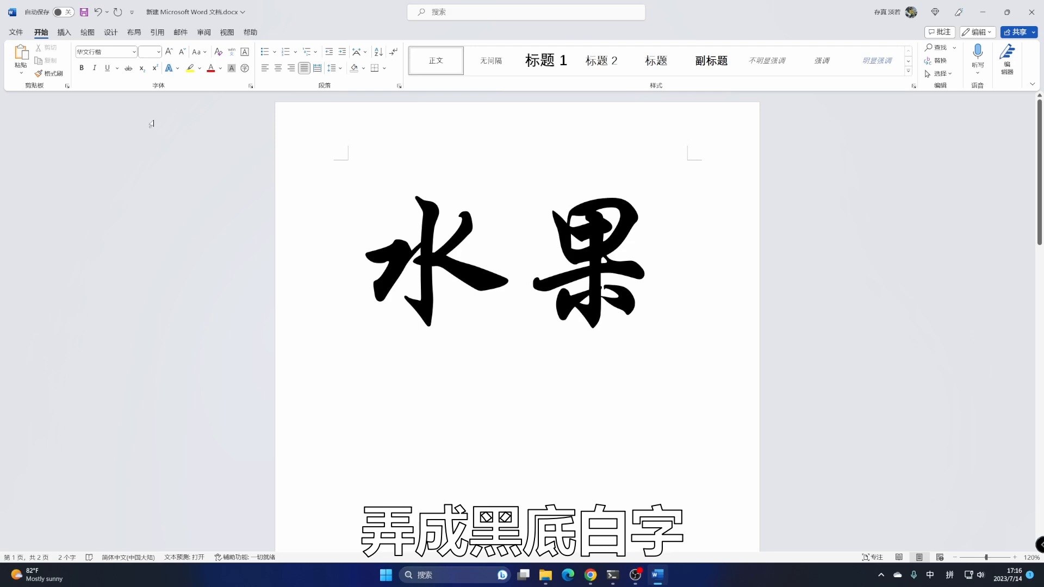
Step: Set the Word document's page colour (页面颜色) to black
click(111, 34)
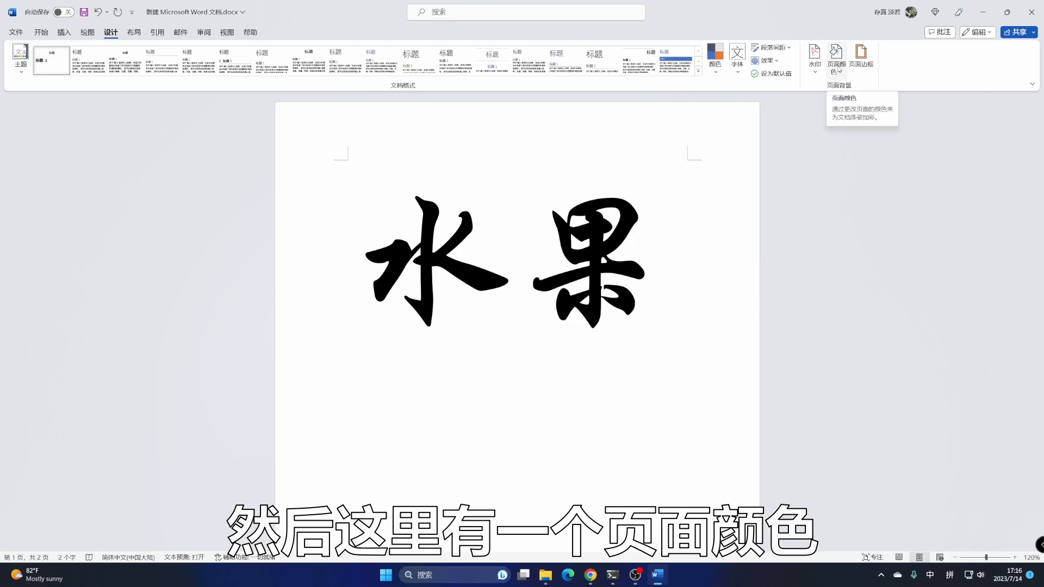
click(838, 74)
click(841, 101)
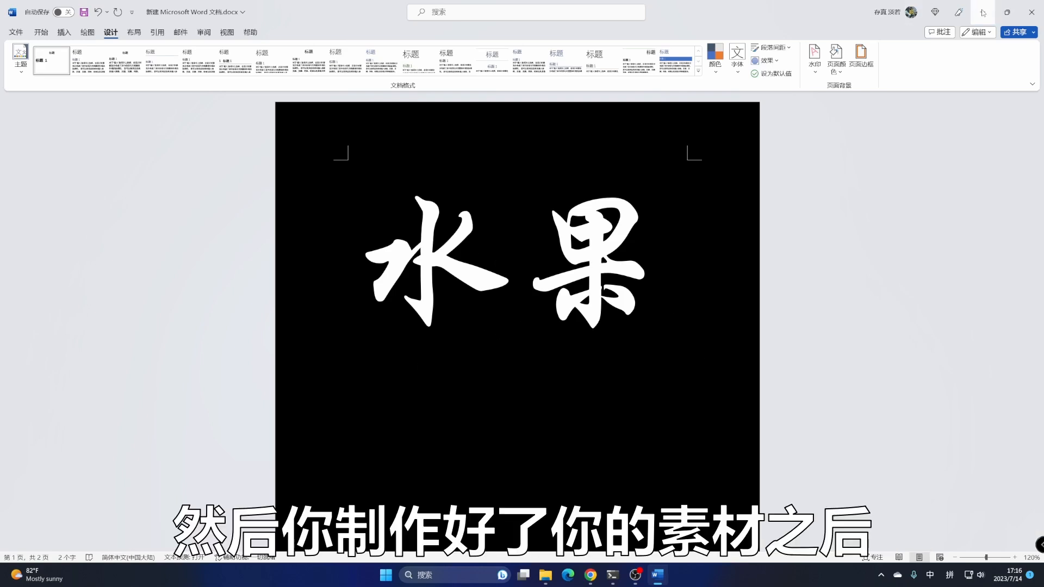
Step: Switch to Stable Diffusion in Chrome and choose the chilloutmix_NiPrunedFp32Fix checkpoint
click(591, 578)
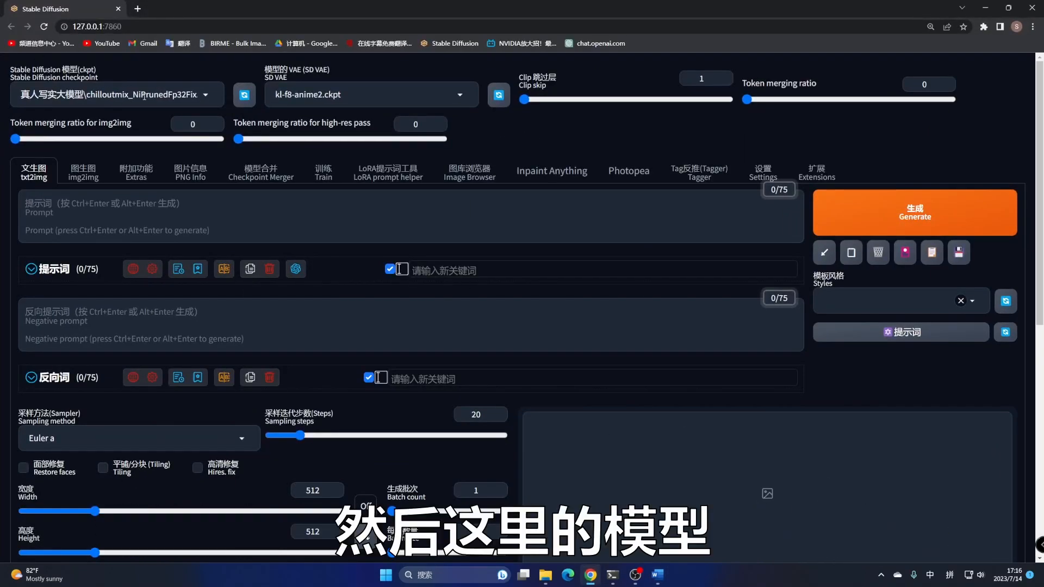
click(207, 97)
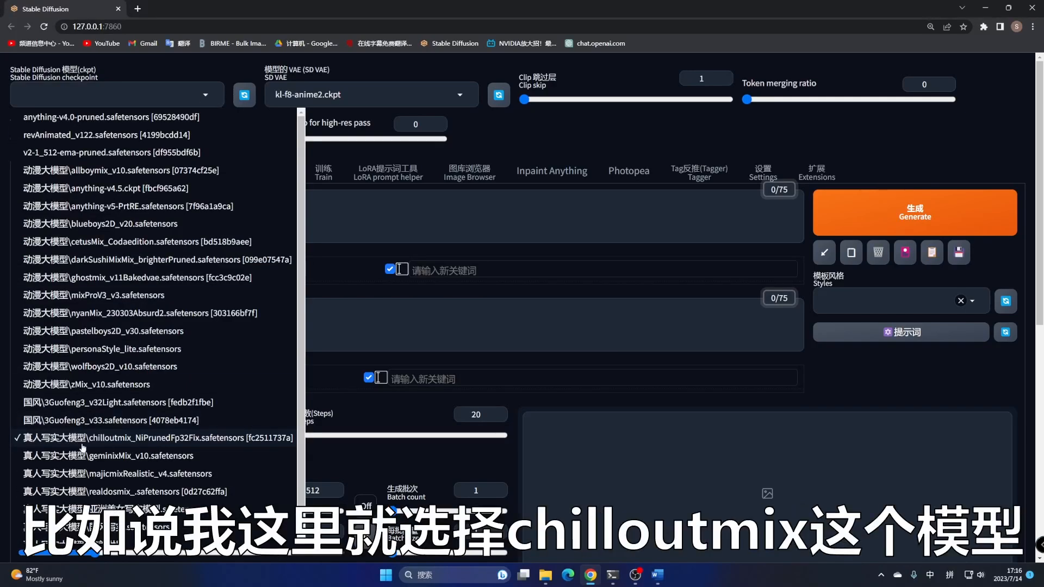
click(121, 439)
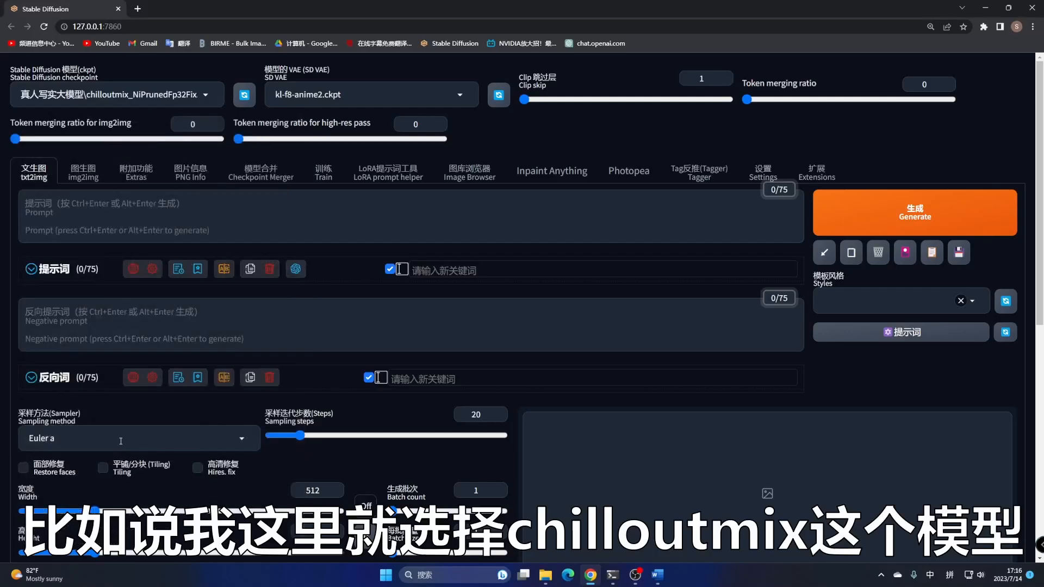
Step: Expand the ControlNet section and load the LOGO image 图26.jpg from the 字体设计 folder into ControlNet Unit 0
scroll(213, 327, down, 8)
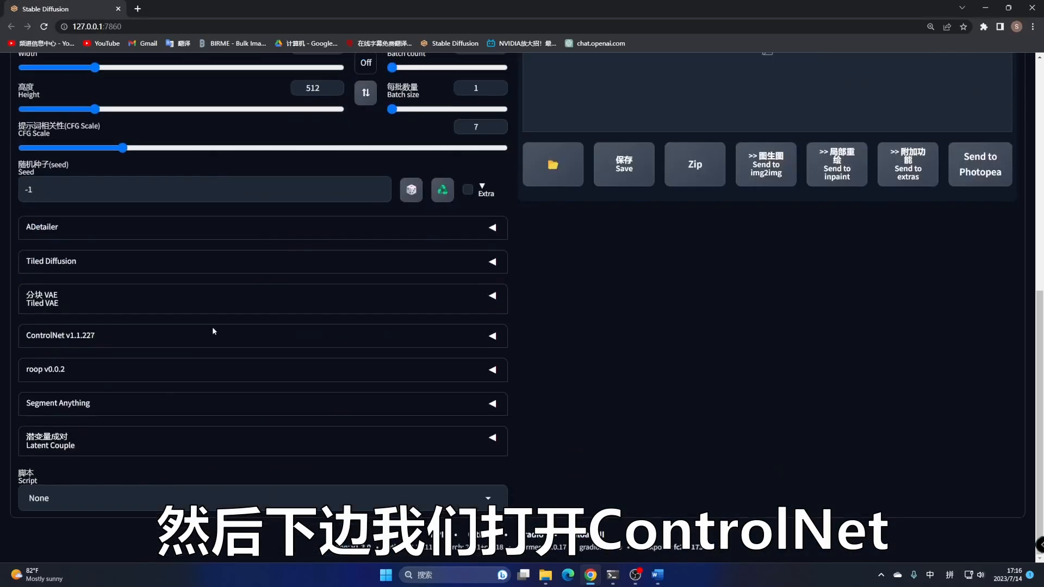
click(104, 336)
scroll(105, 336, down, 3)
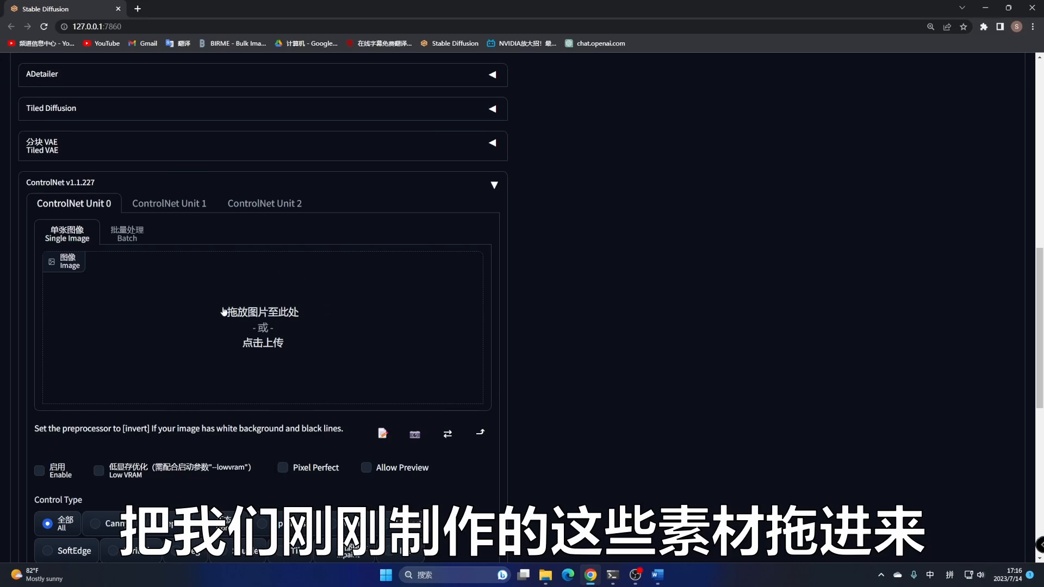
click(542, 542)
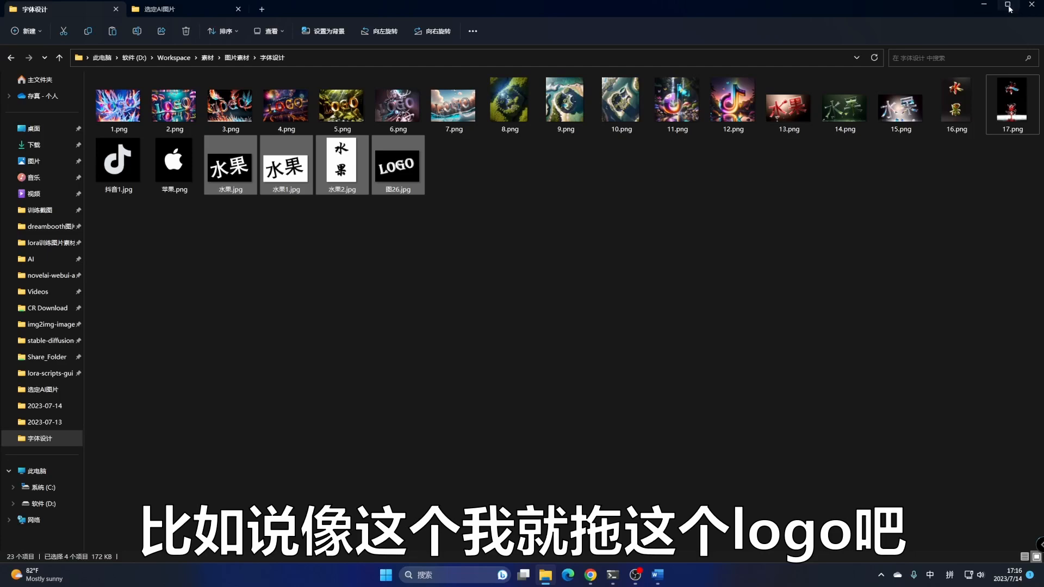
click(1008, 9)
drag(593, 366, 150, 362)
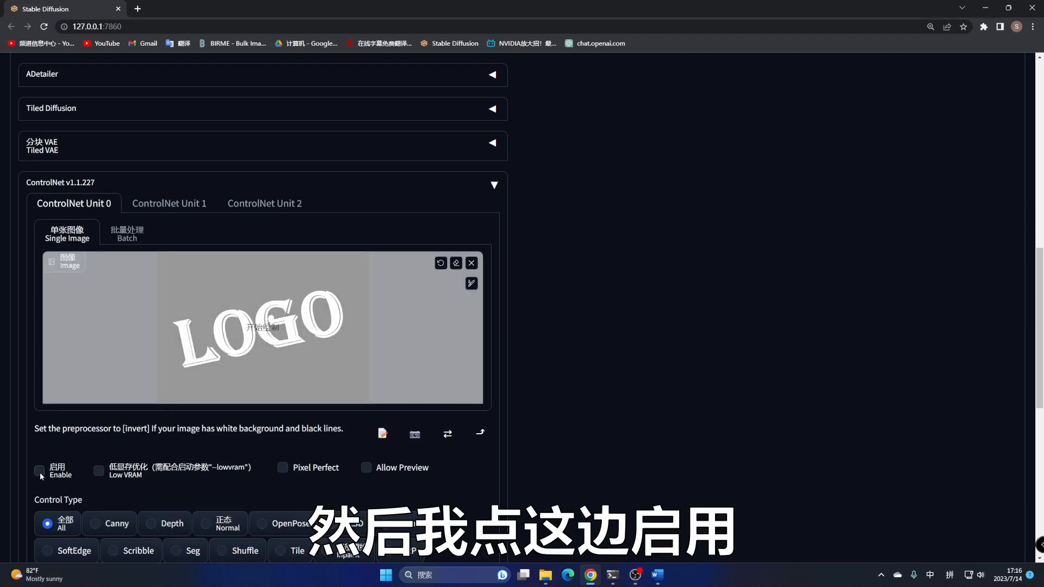
Step: Enable ControlNet Unit 0 with Pixel Perfect, and set the Scribble control type with the scribble_xdog preprocessor
click(39, 471)
click(282, 469)
scroll(300, 440, down, 3)
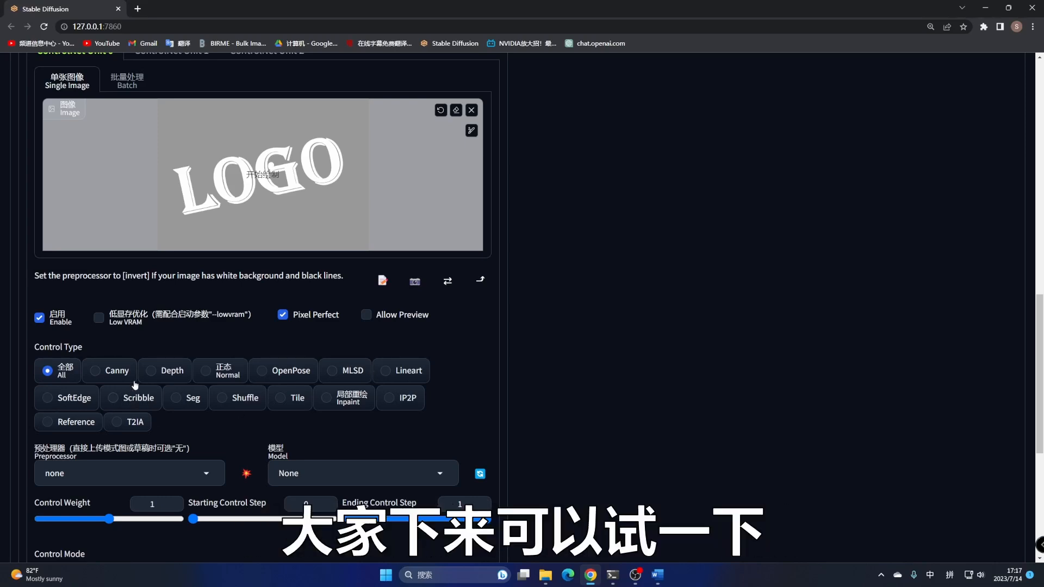
click(119, 401)
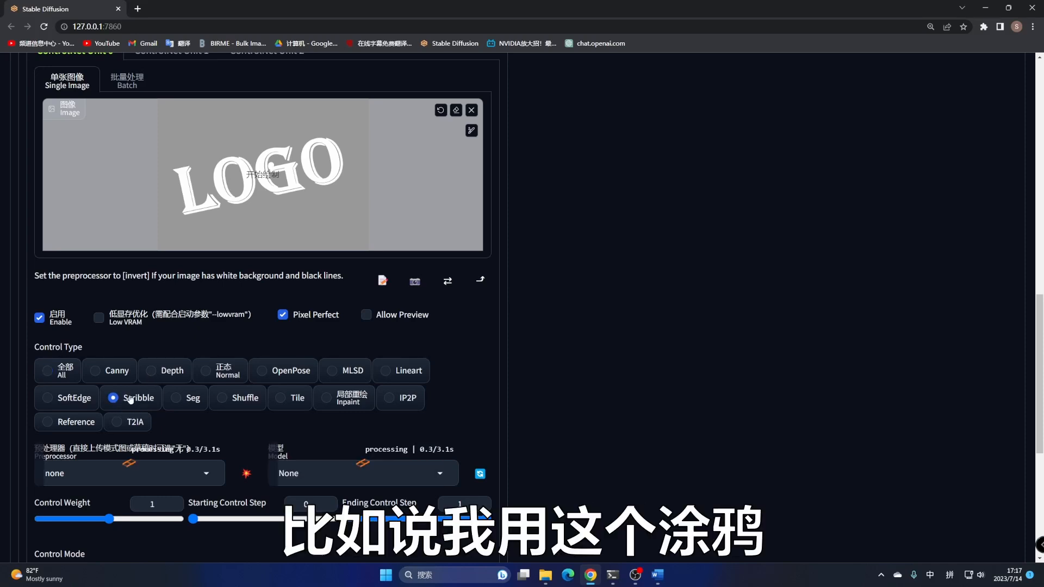
click(201, 477)
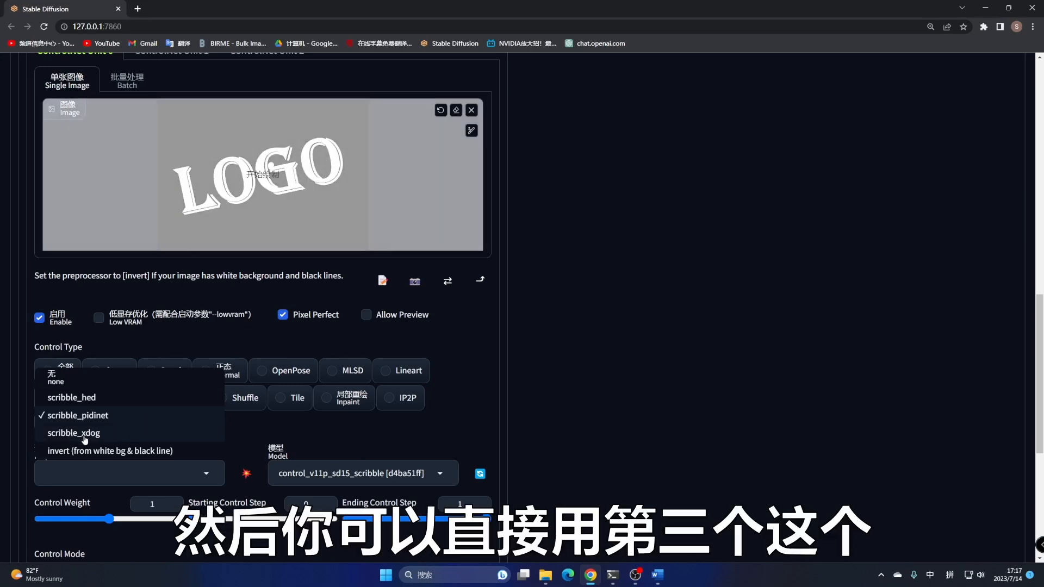
click(87, 434)
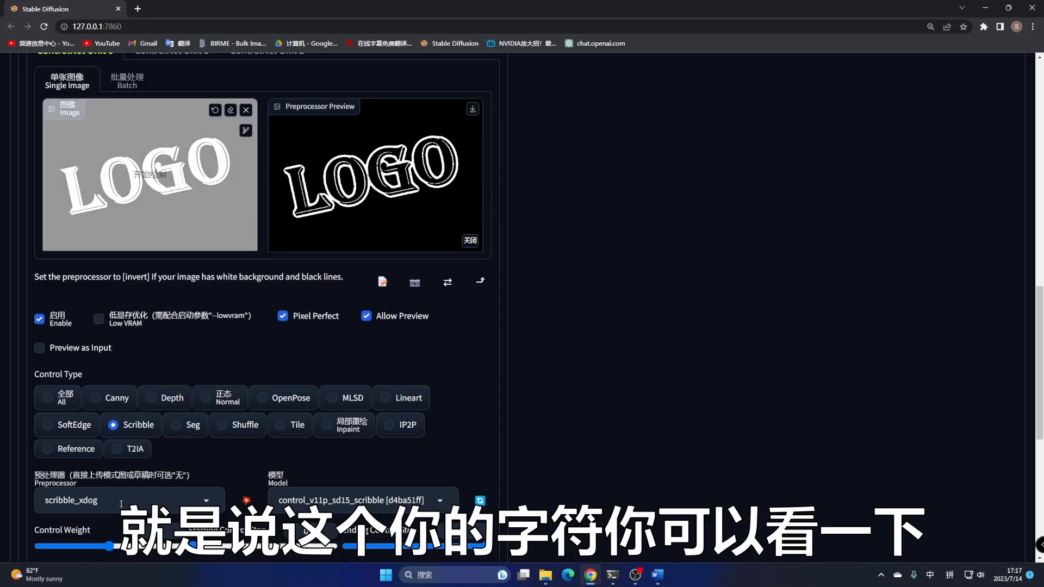
Step: Preview the LOGO image with the scribble_pidinet preprocessor for comparison, and set the preprocessor back to scribble_xdog
click(92, 501)
click(87, 443)
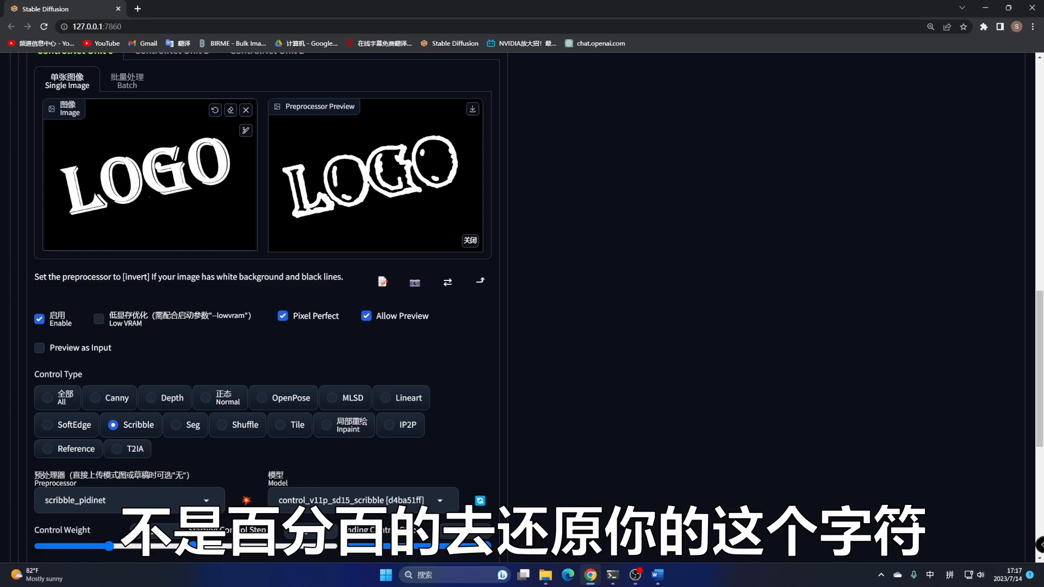
click(166, 497)
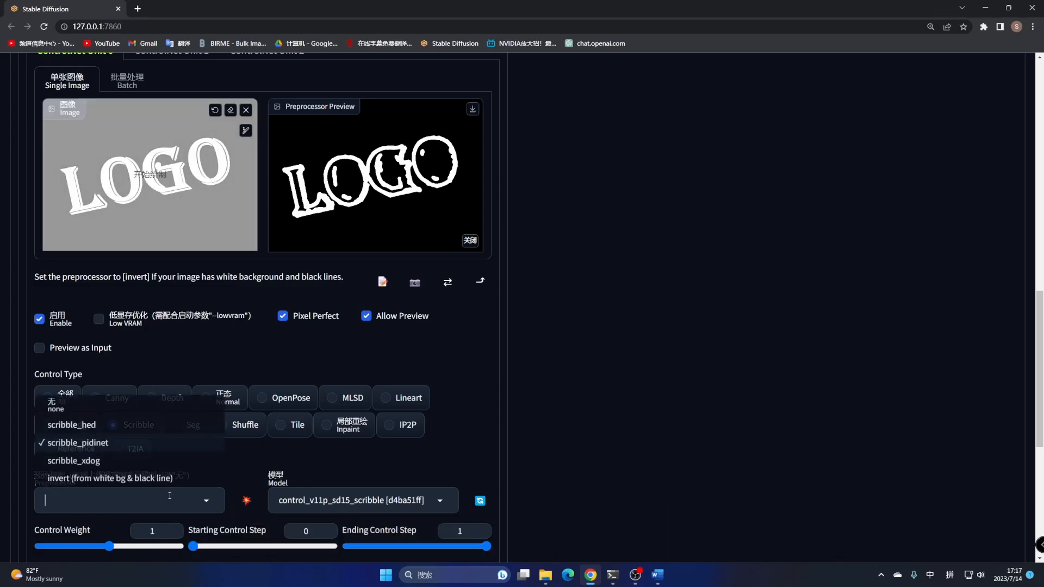
click(87, 439)
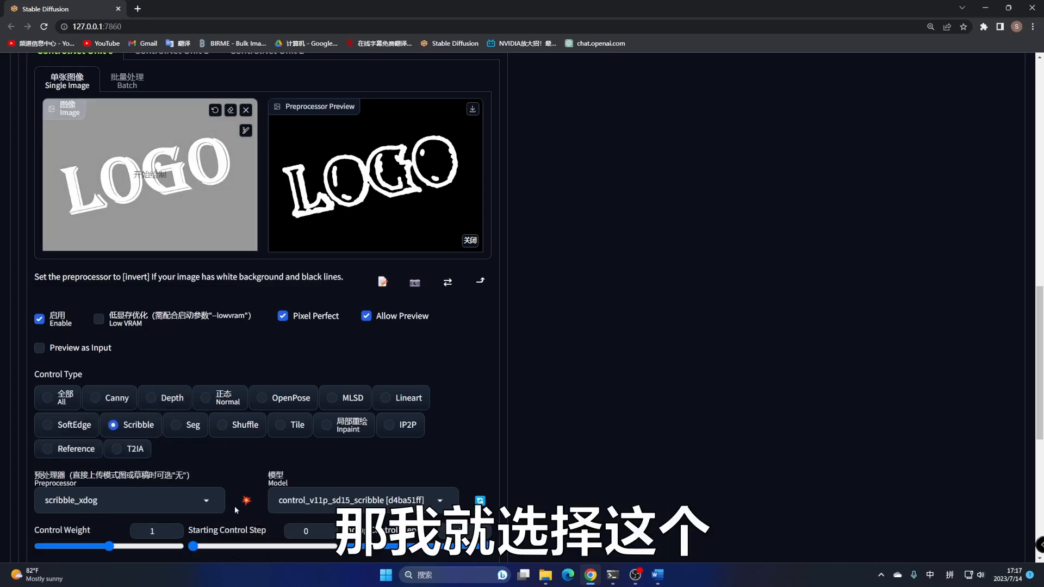
Step: Fill the txt2img prompt from history entry 12: (masterpiece),(best quality),(ultra-detailed),night,fireworks,fantasy,outdoor
scroll(234, 506, down, 3)
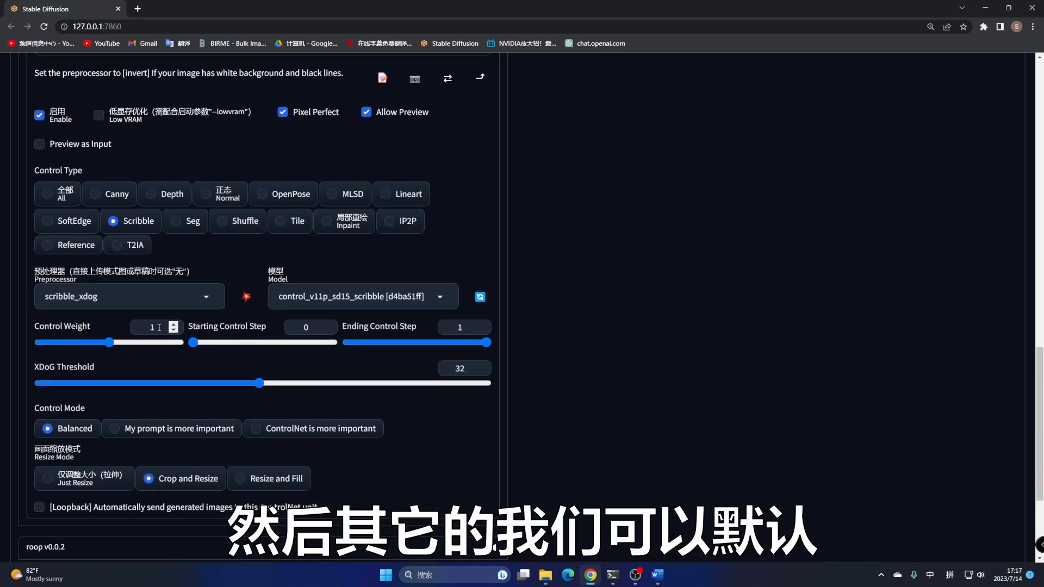
scroll(153, 327, up, 15)
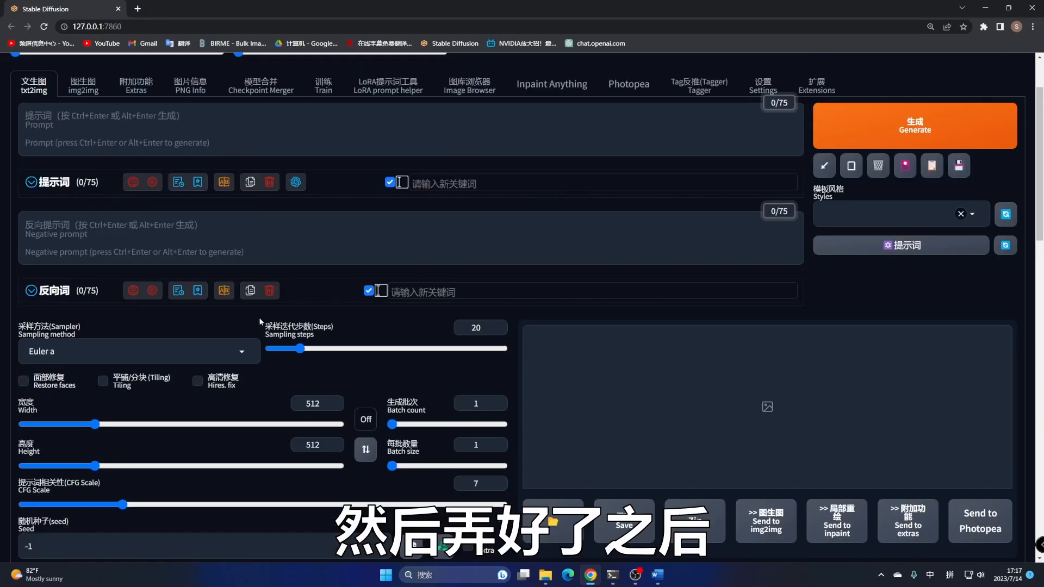
scroll(263, 322, up, 2)
click(125, 217)
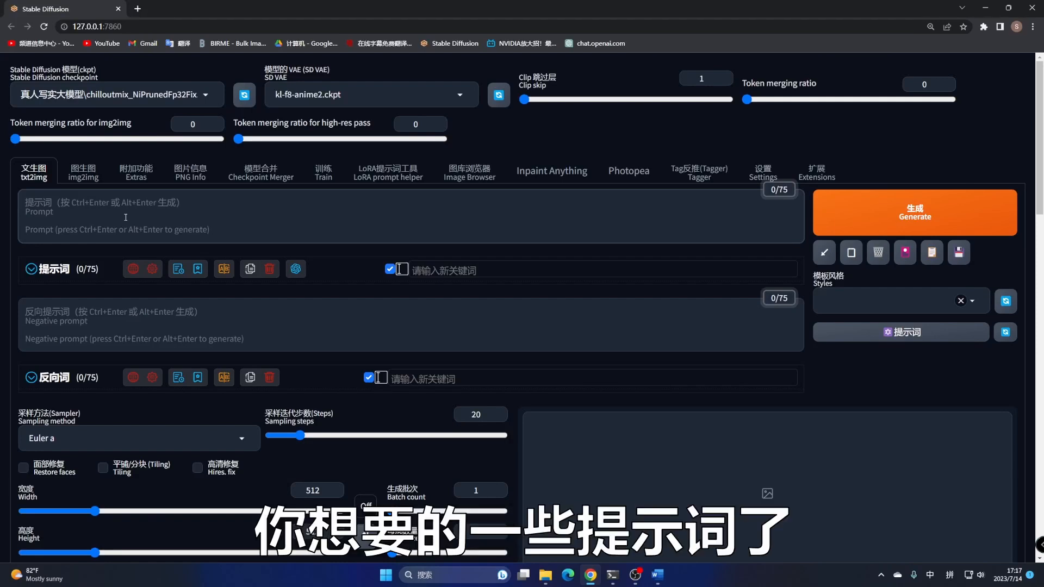
click(178, 270)
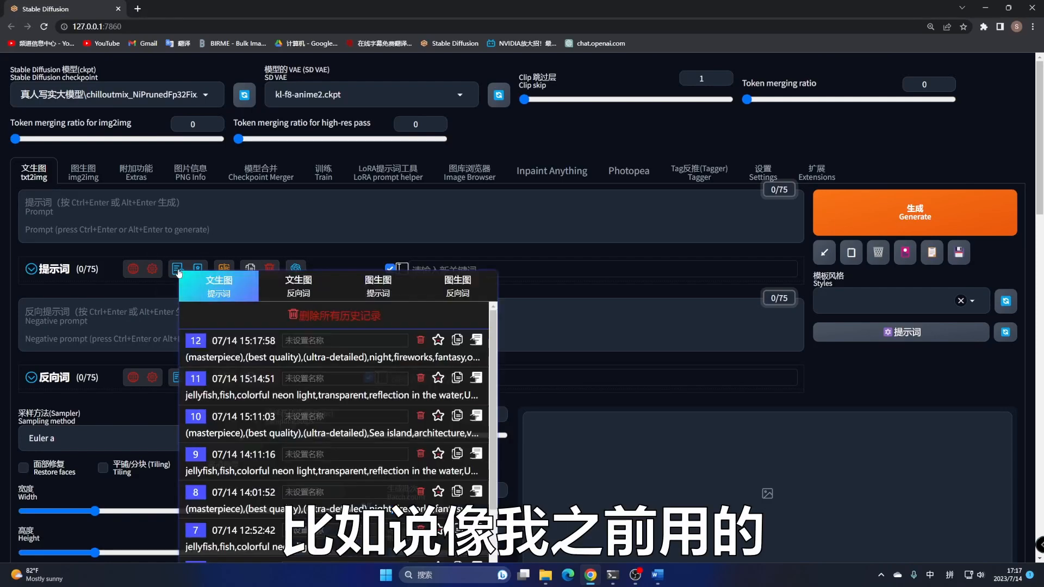
mouse_move(234, 356)
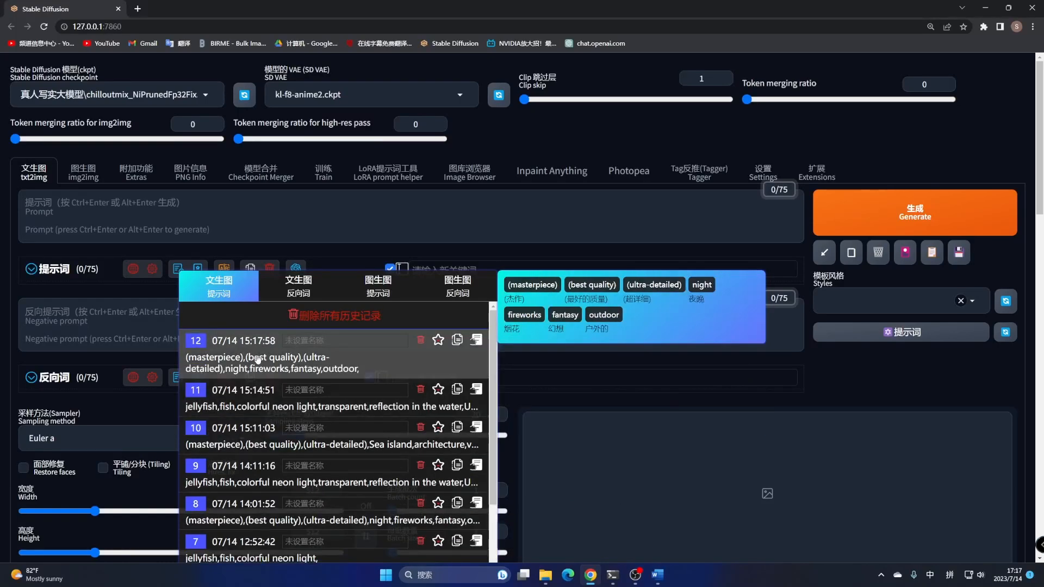
click(476, 340)
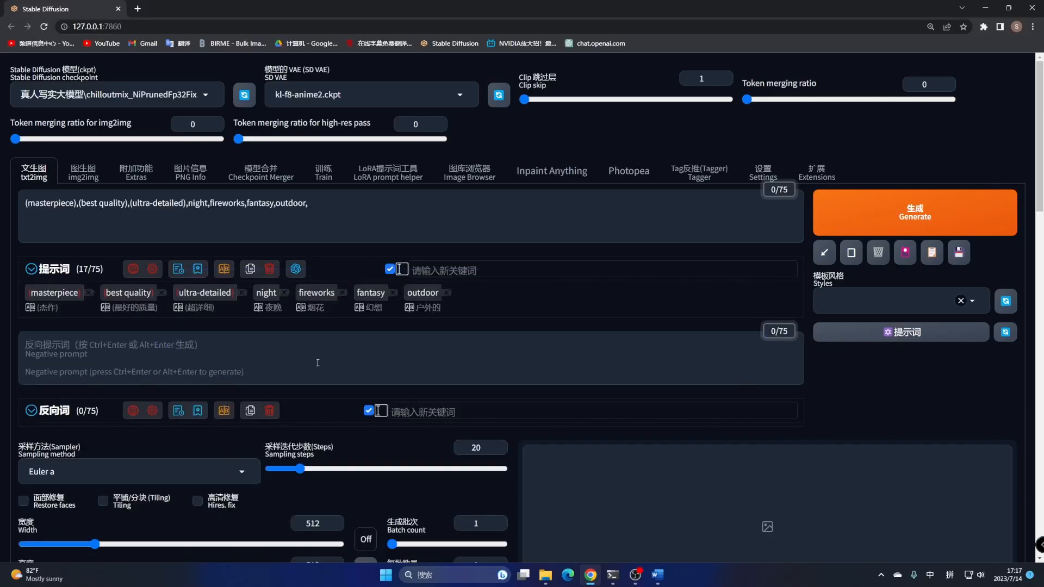
Step: Add the bad-artist-anime and EasyNegative embeddings to the negative prompt
mouse_move(107, 306)
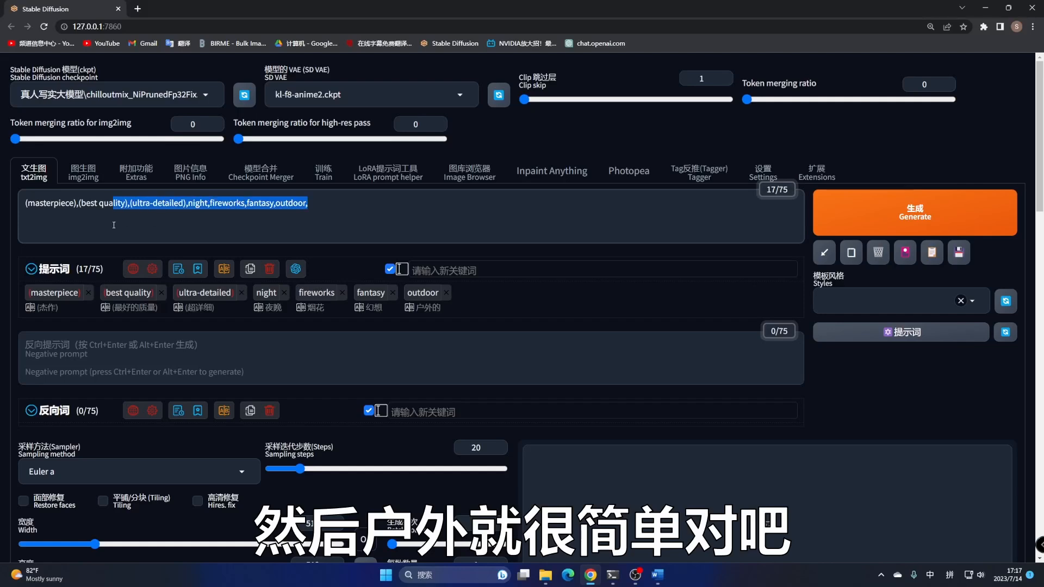
click(83, 358)
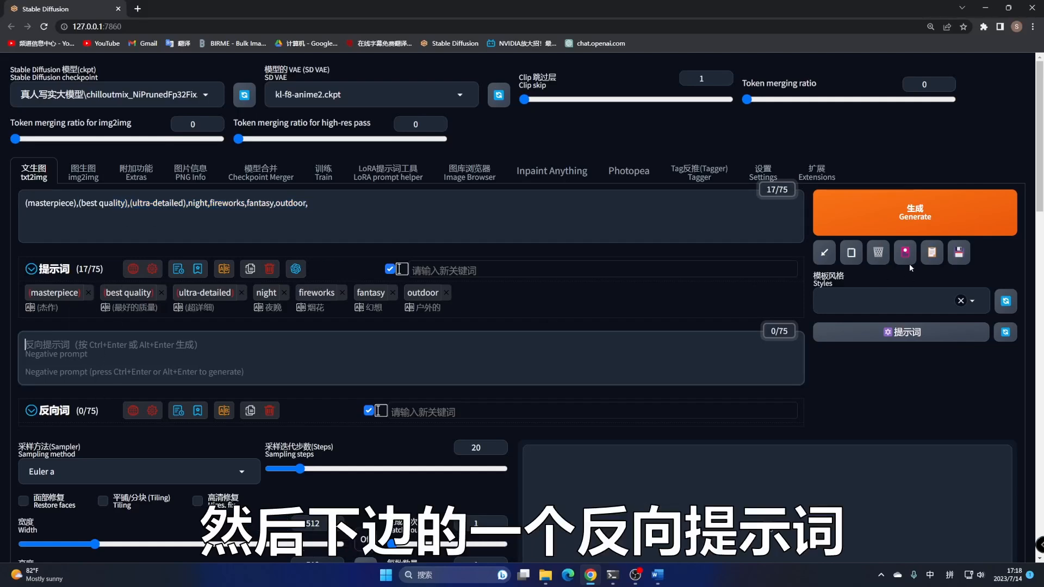
scroll(482, 380, down, 2)
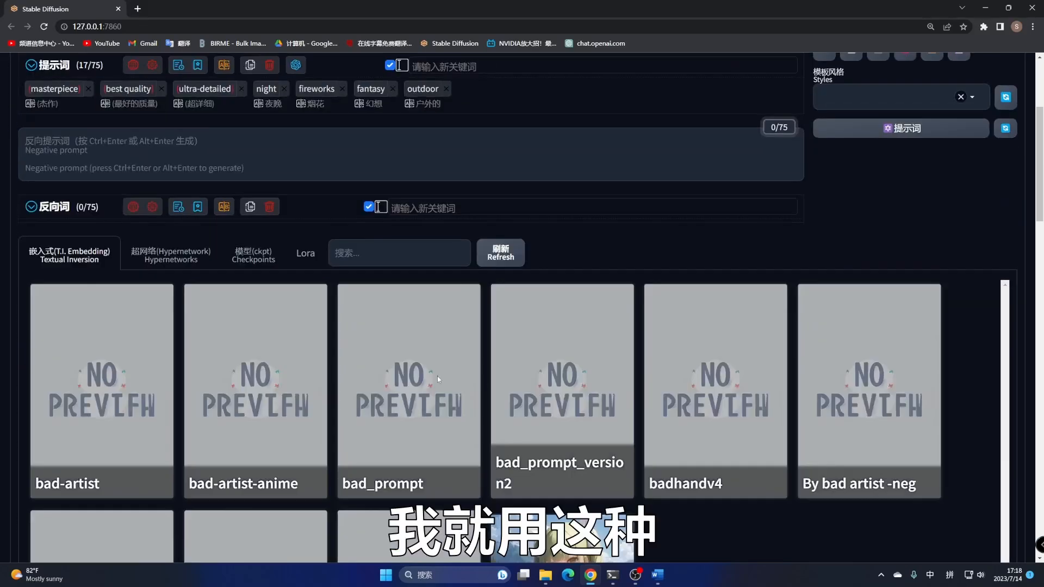
scroll(92, 296, down, 1)
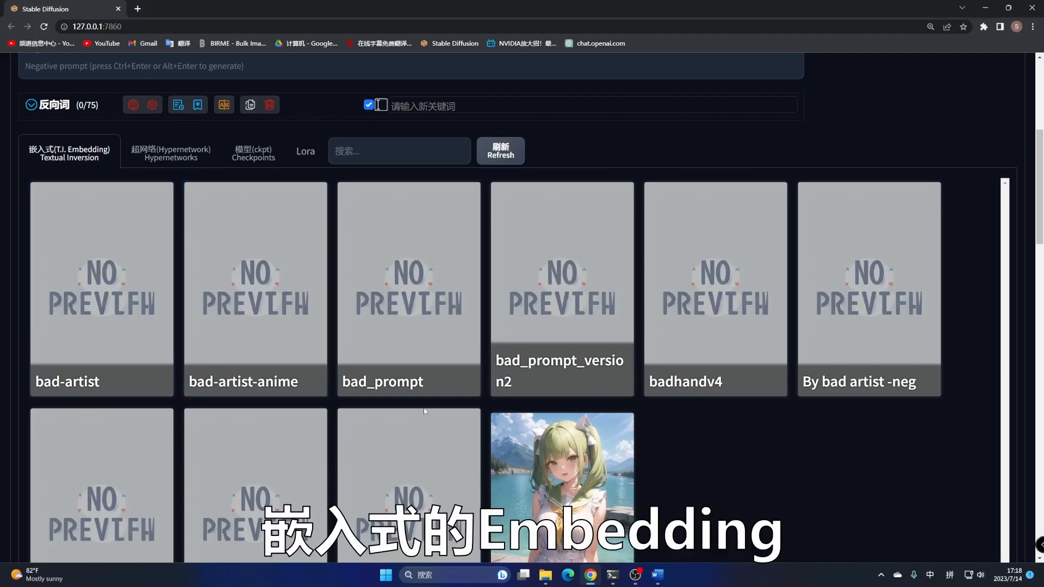
mouse_move(361, 345)
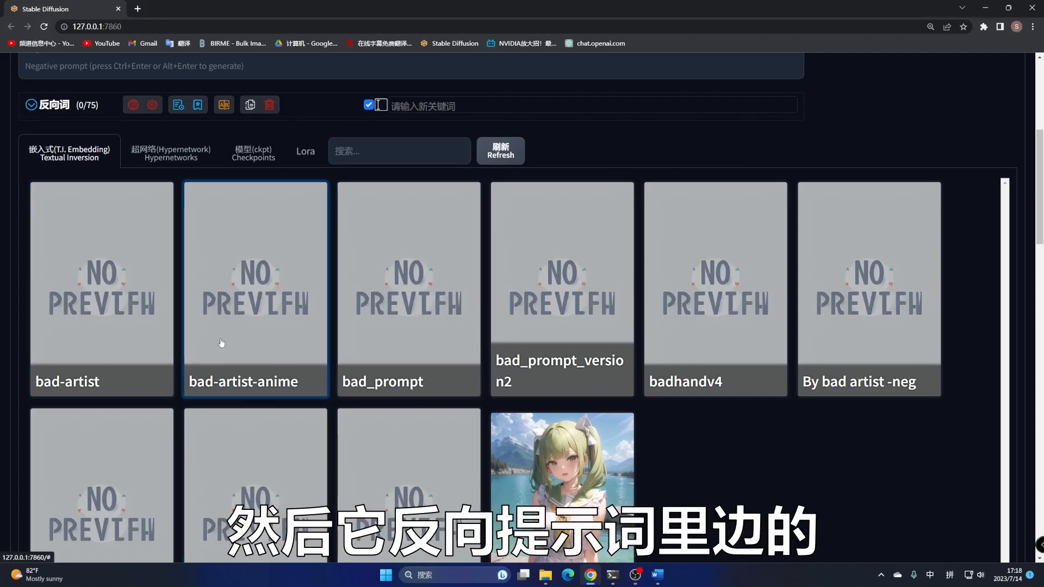
click(262, 296)
scroll(275, 350, down, 3)
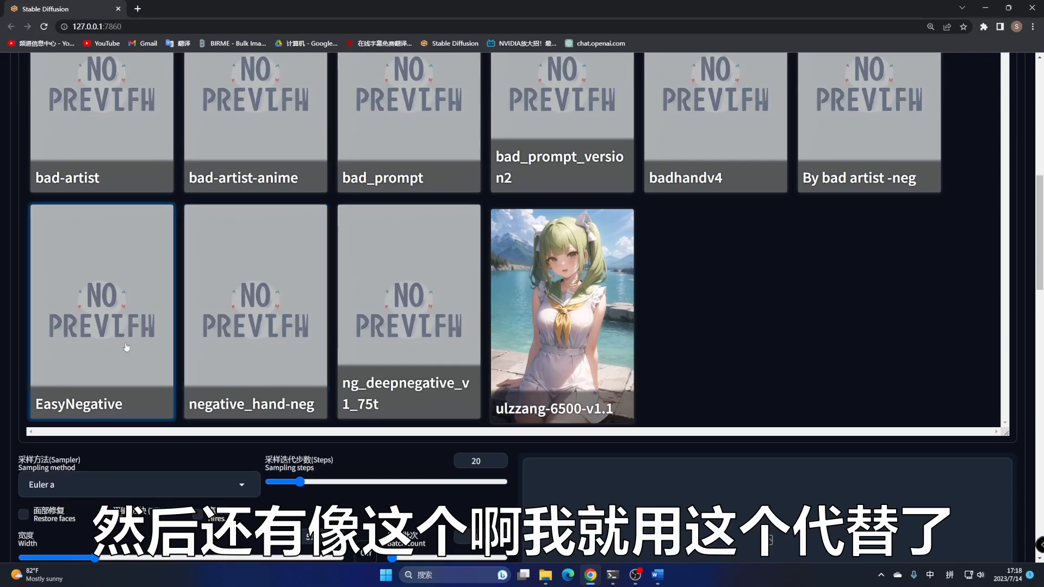
click(91, 338)
scroll(789, 269, up, 7)
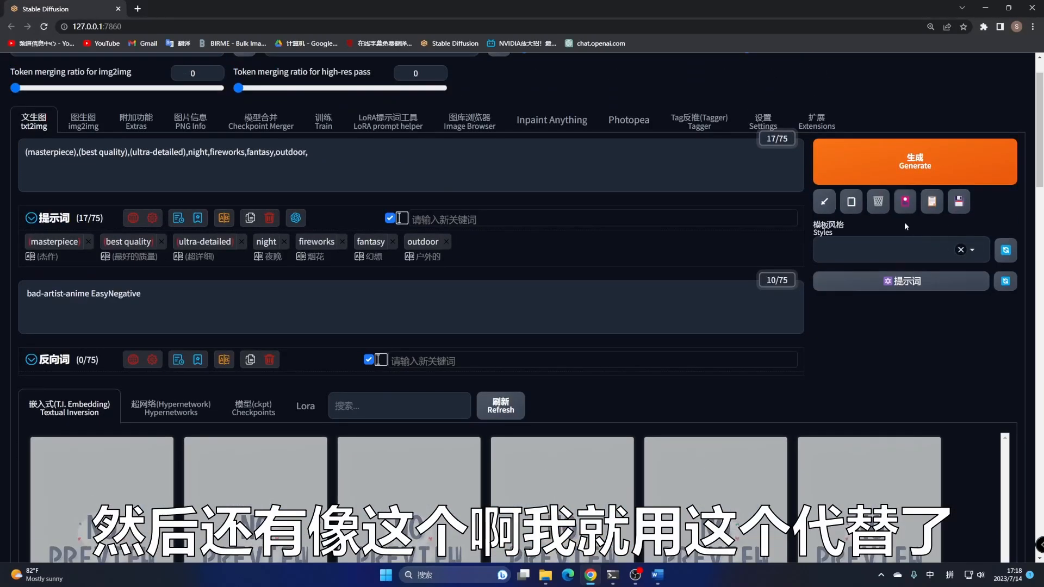
click(905, 202)
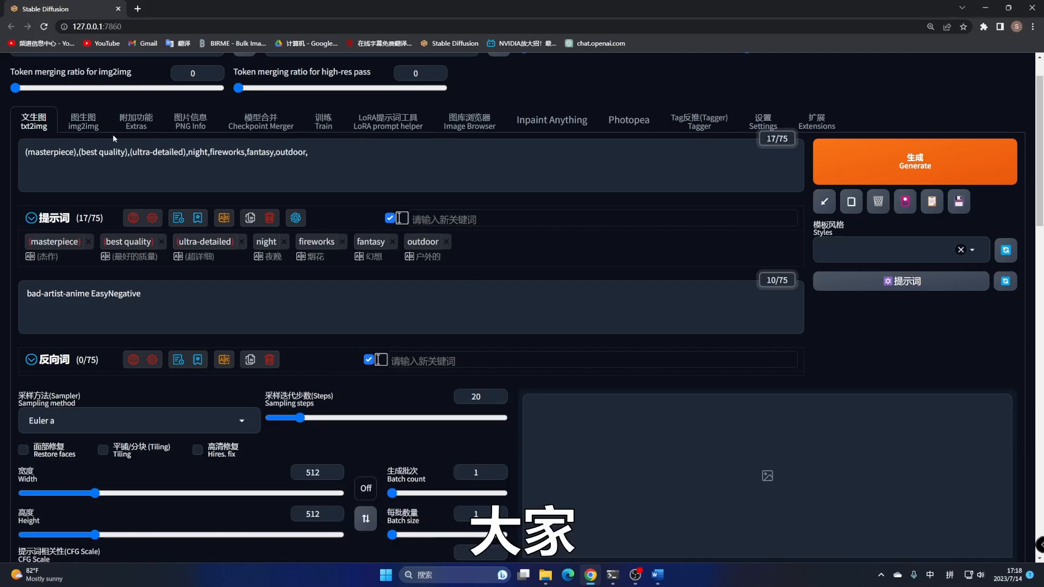
Step: Set the sampling method to DPM++ 2M SDE Karras with 30 sampling steps
drag(77, 153, 158, 159)
click(260, 175)
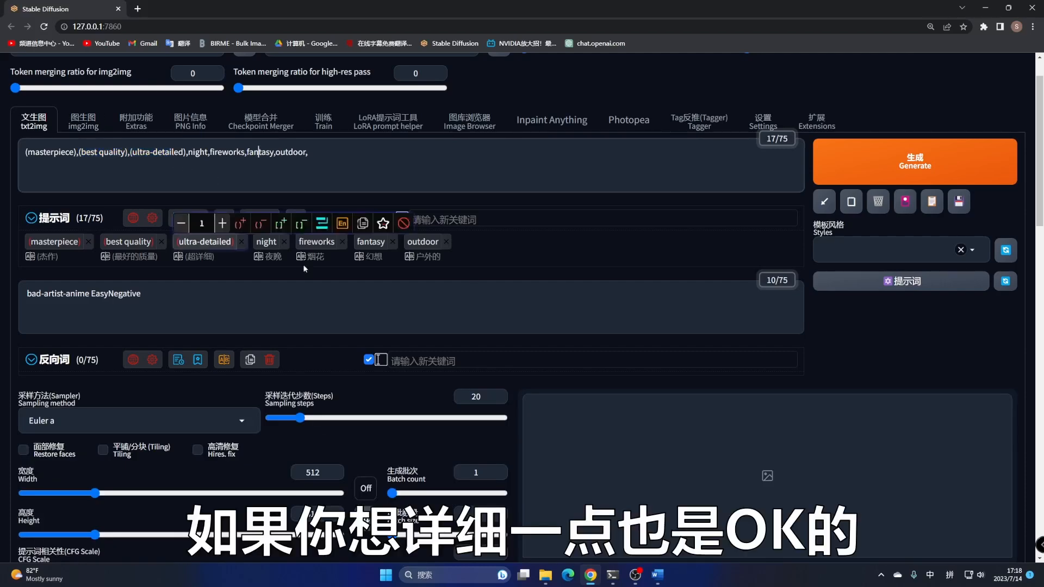
scroll(118, 319, down, 2)
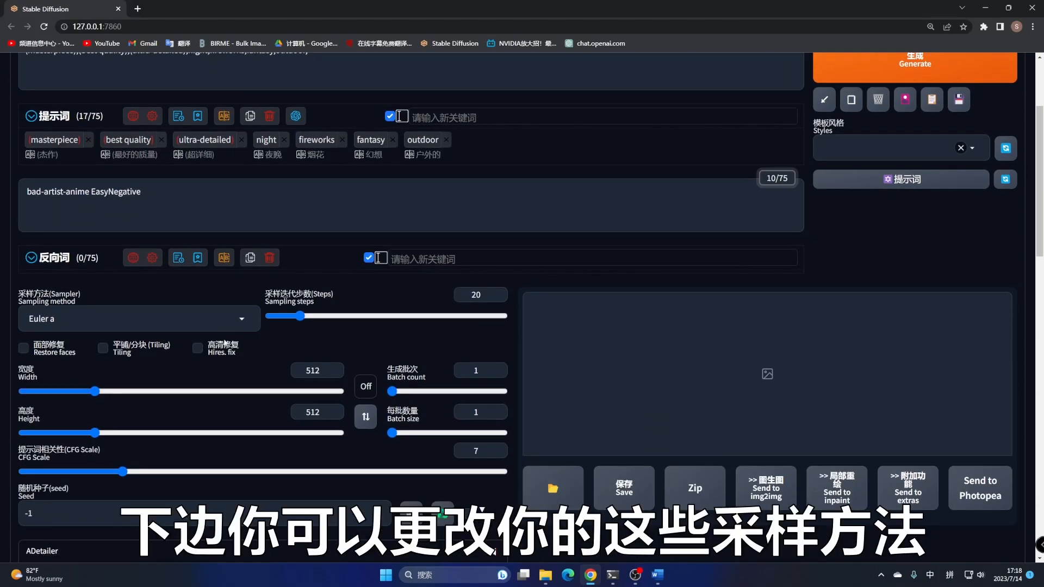
click(228, 318)
scroll(258, 187, down, 2)
scroll(258, 187, down, 2)
click(119, 242)
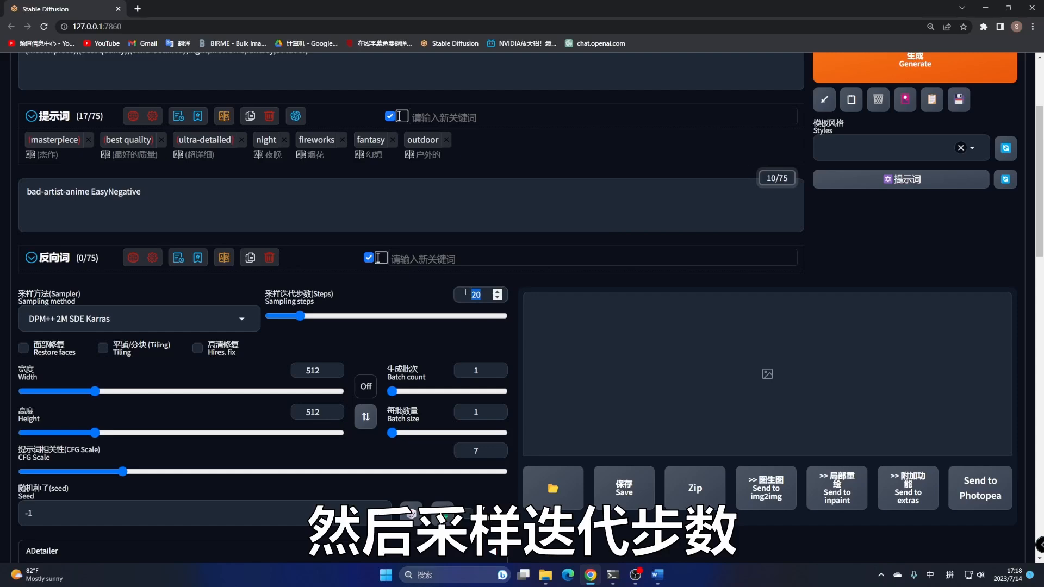
text(30)
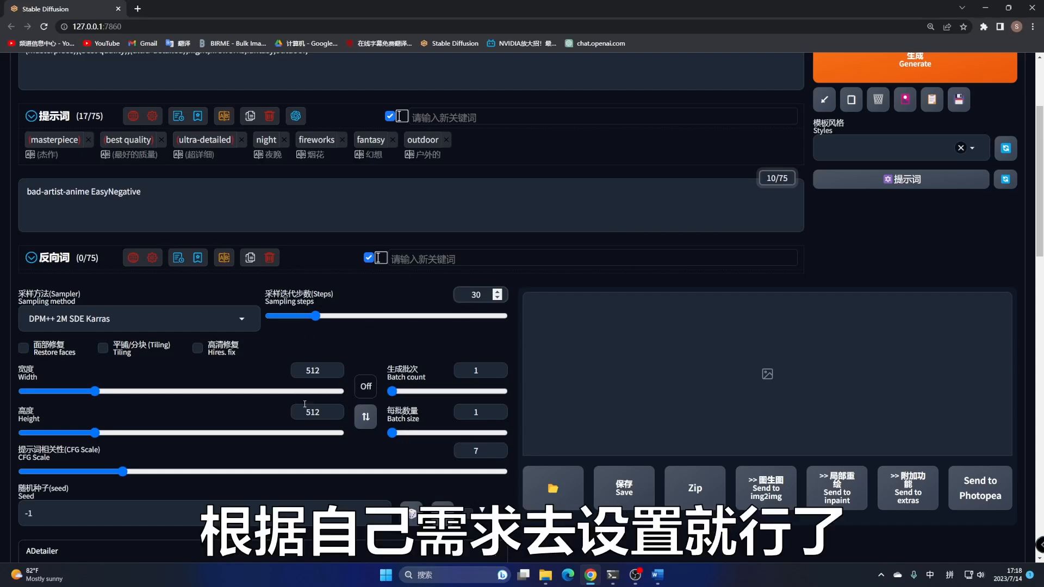
Step: Send the ControlNet image's dimensions to the generation settings, giving a width of 1032 and a height of 744
scroll(324, 407, down, 10)
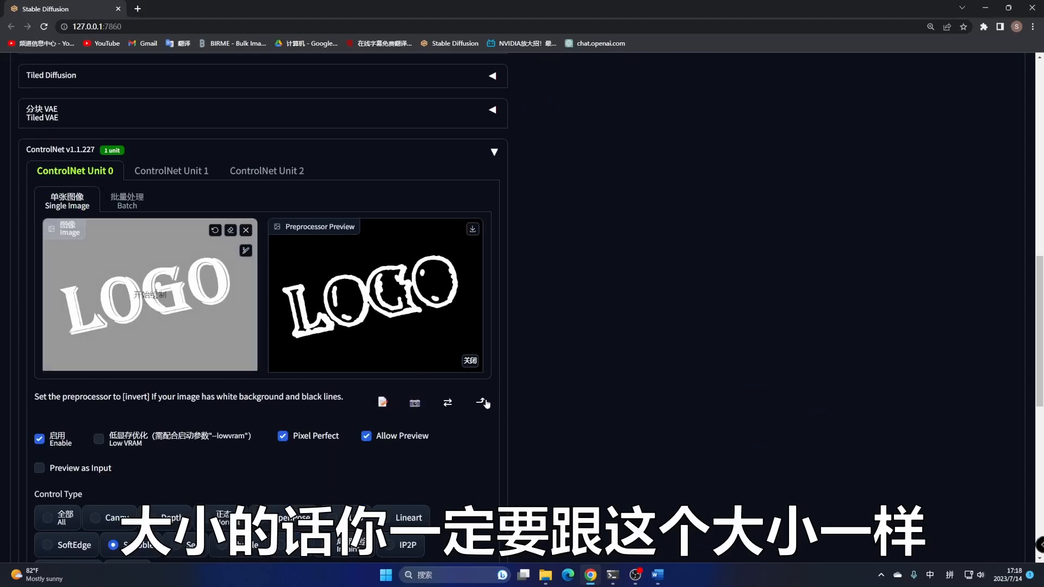
click(481, 403)
scroll(478, 396, up, 6)
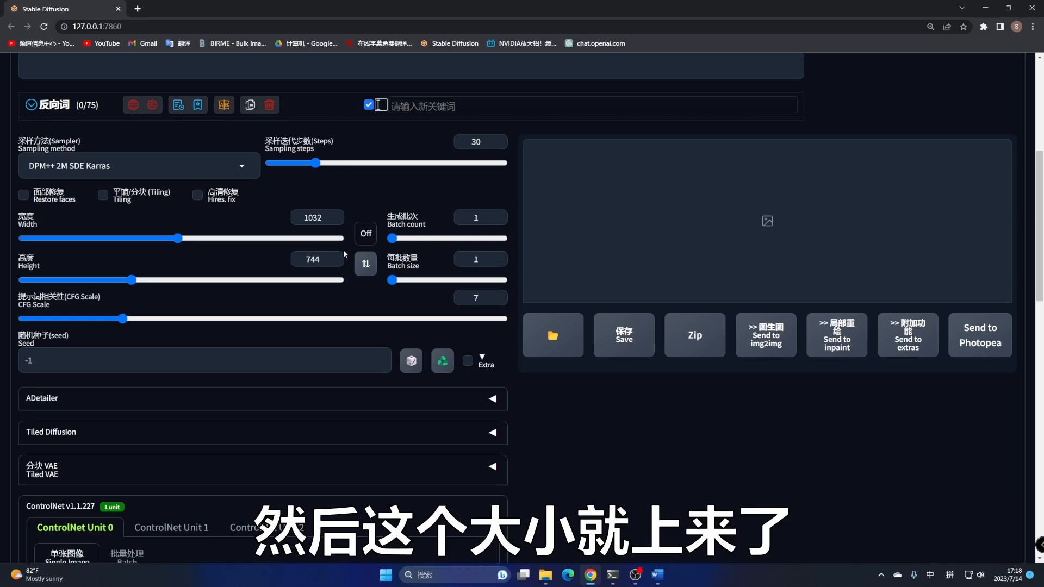
Step: Generate the fireworks LOGO image and view the result enlarged
scroll(403, 321, up, 6)
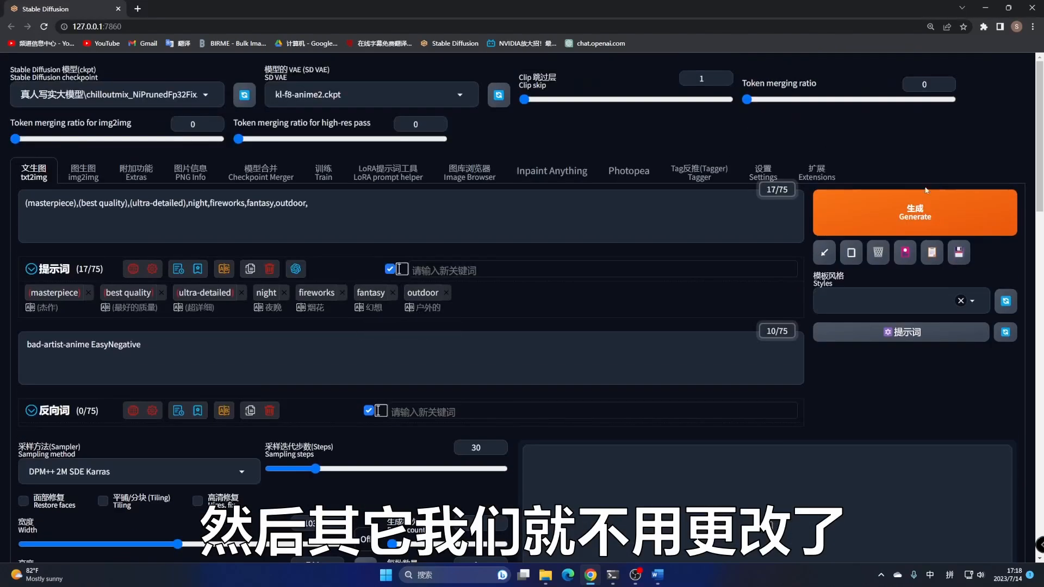
click(926, 233)
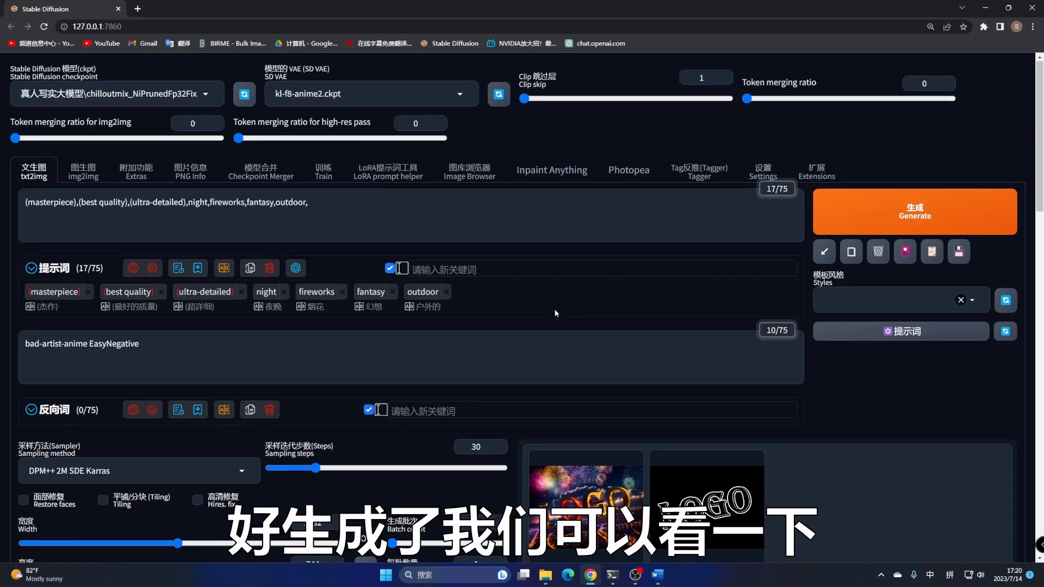
scroll(581, 356, down, 3)
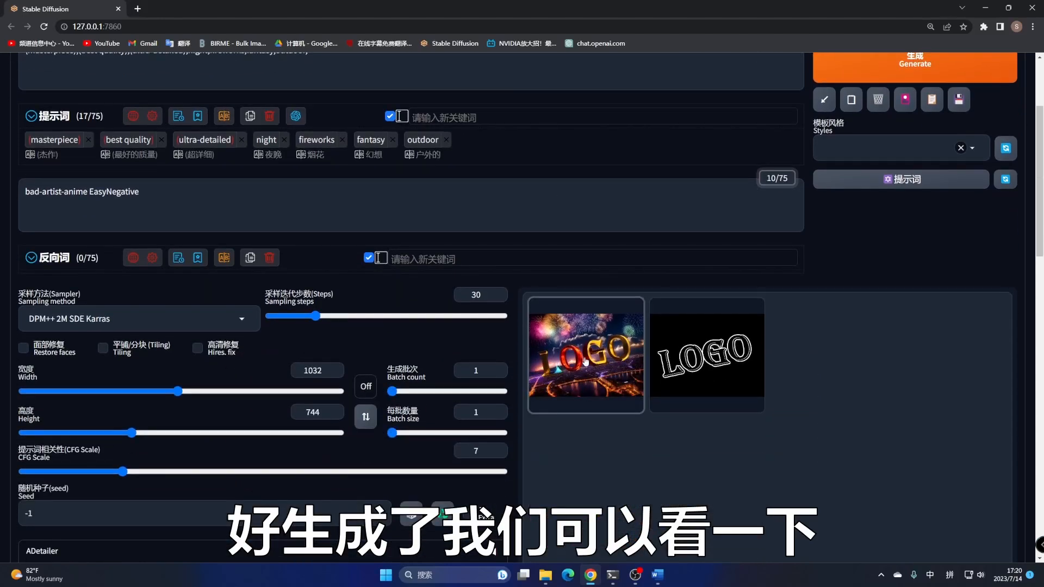
click(585, 361)
click(772, 371)
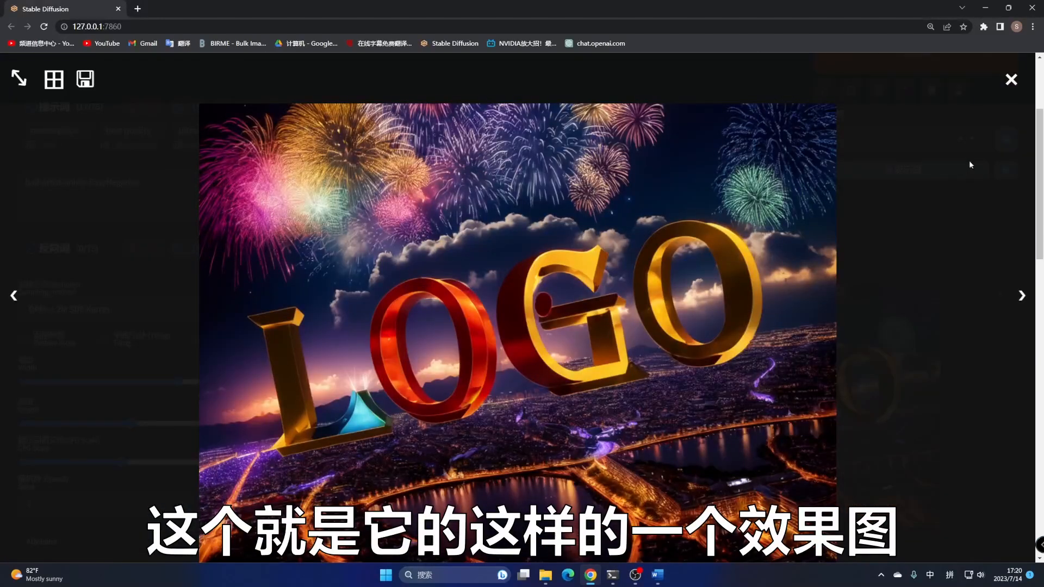
click(1027, 82)
Step: Switch the Stable Diffusion checkpoint to revAnimated_v122.safetensors
scroll(745, 253, up, 5)
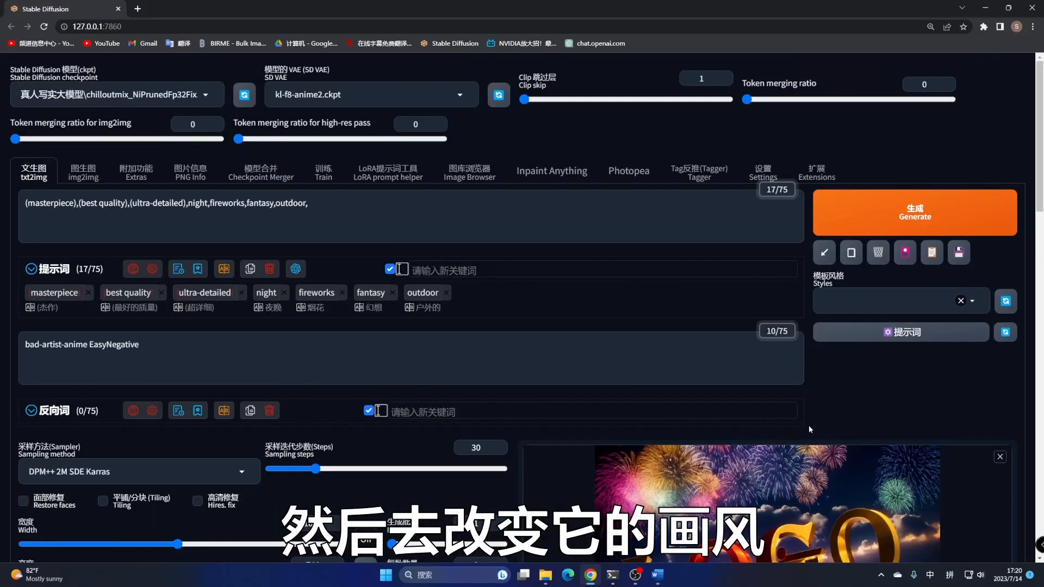
click(120, 93)
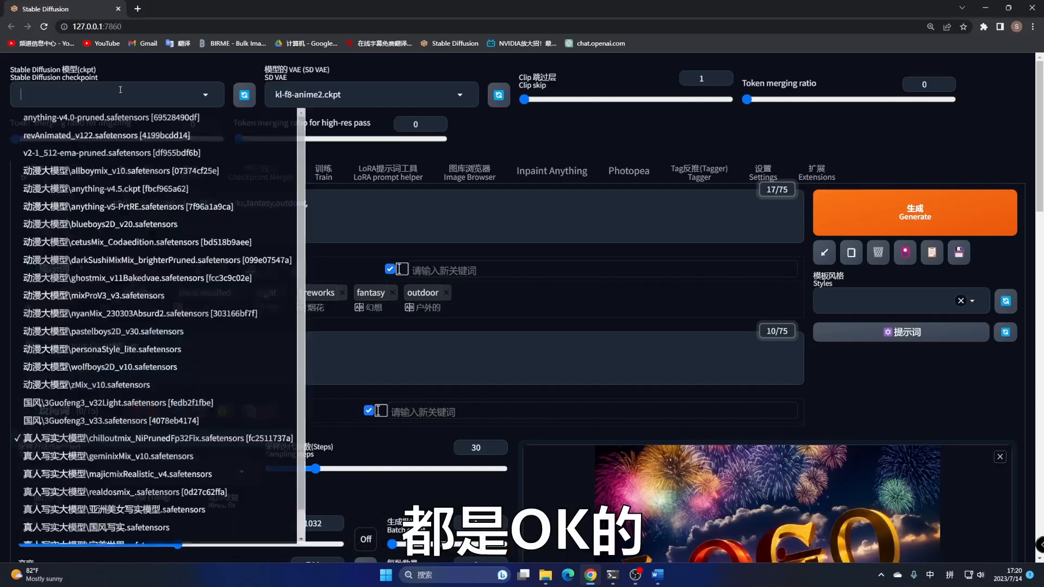
click(75, 136)
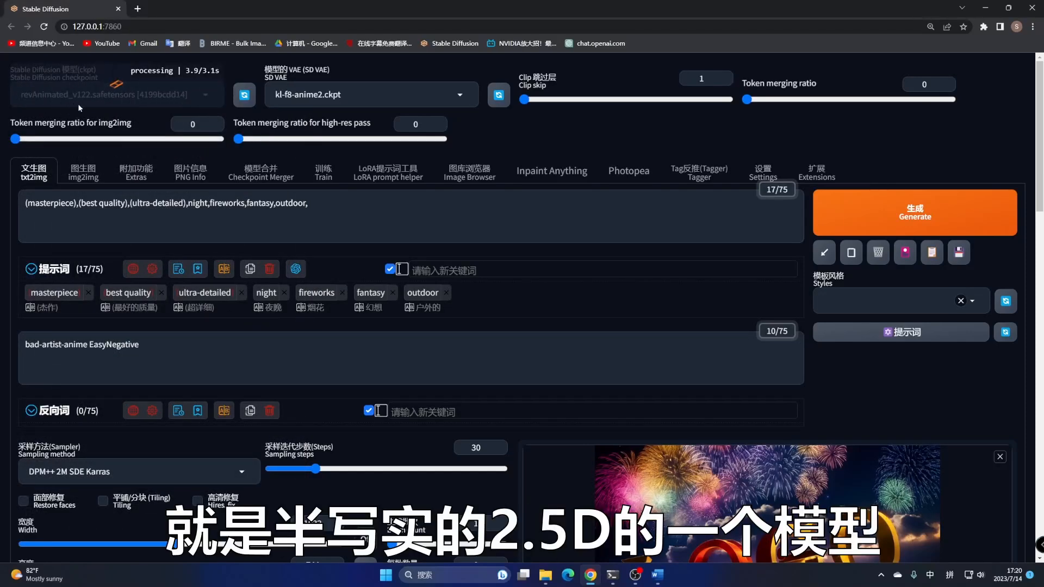
Step: Replace the txt2img prompt with history entry 11, the jellyfish, fish, colorful neon light, Underwater prompt
drag(346, 211, 3, 201)
key(BackSpace)
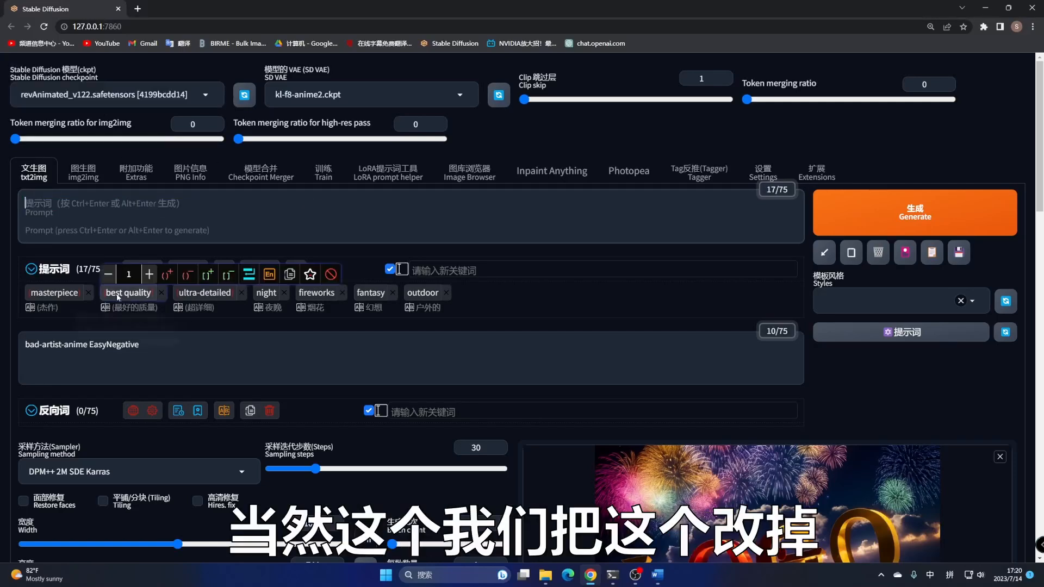
click(184, 278)
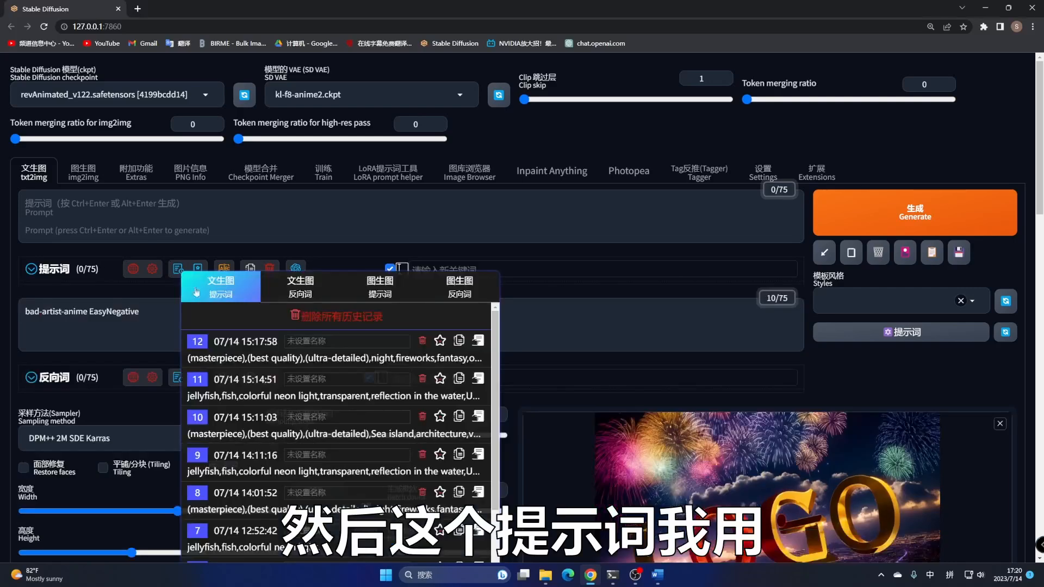
mouse_move(261, 399)
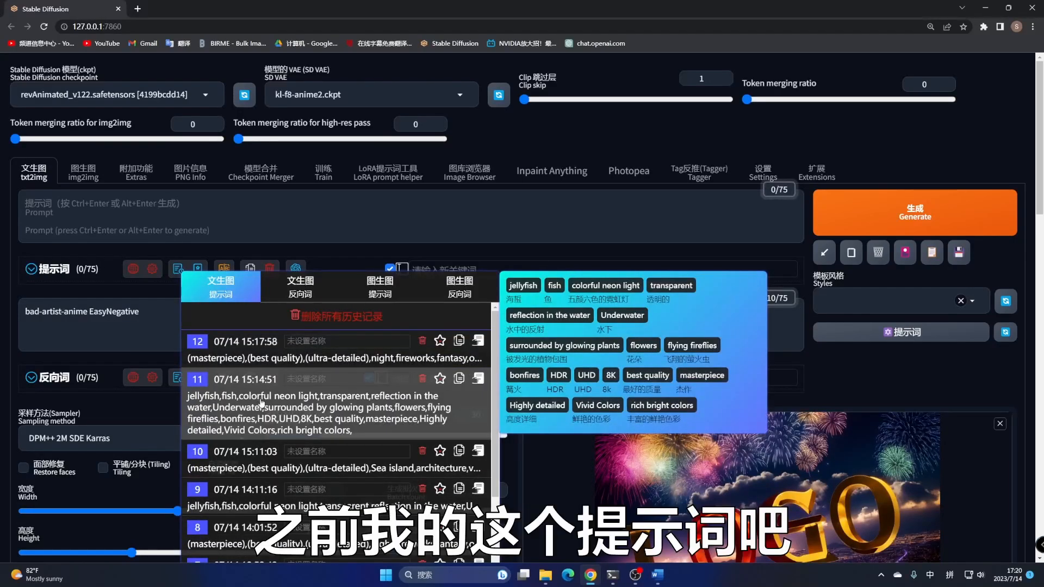
click(440, 380)
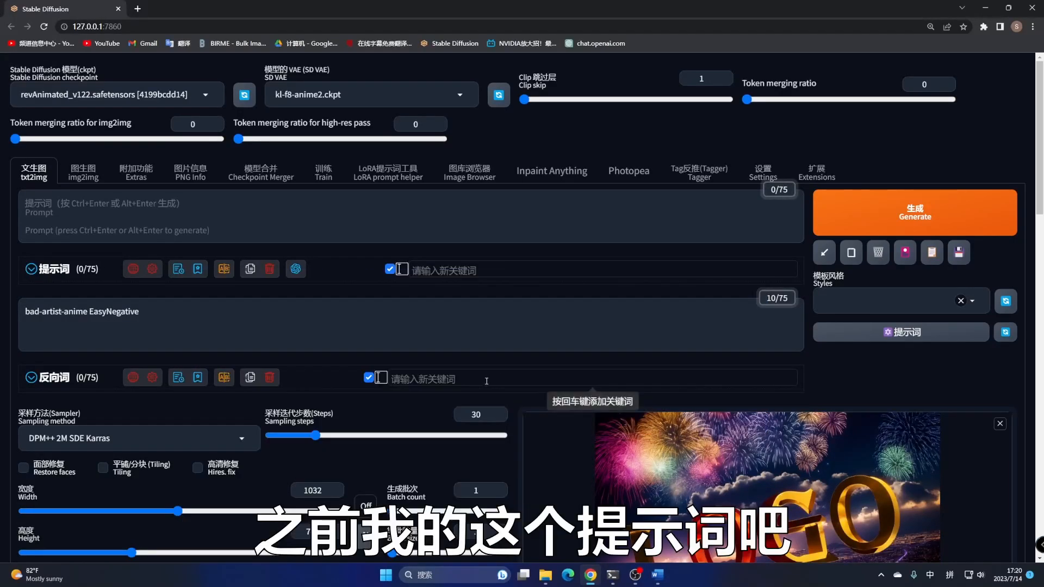
click(178, 269)
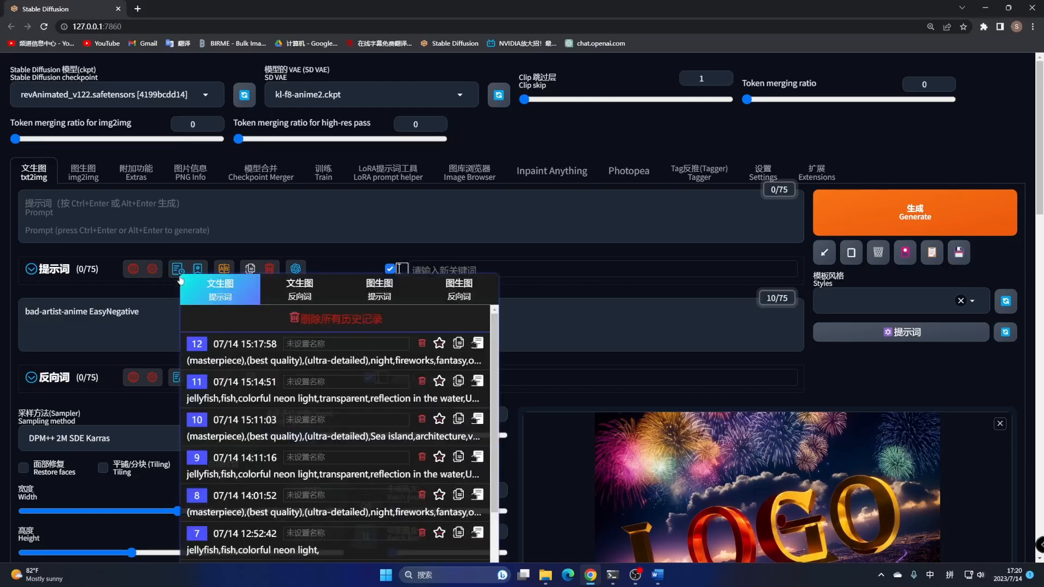
mouse_move(302, 397)
click(477, 382)
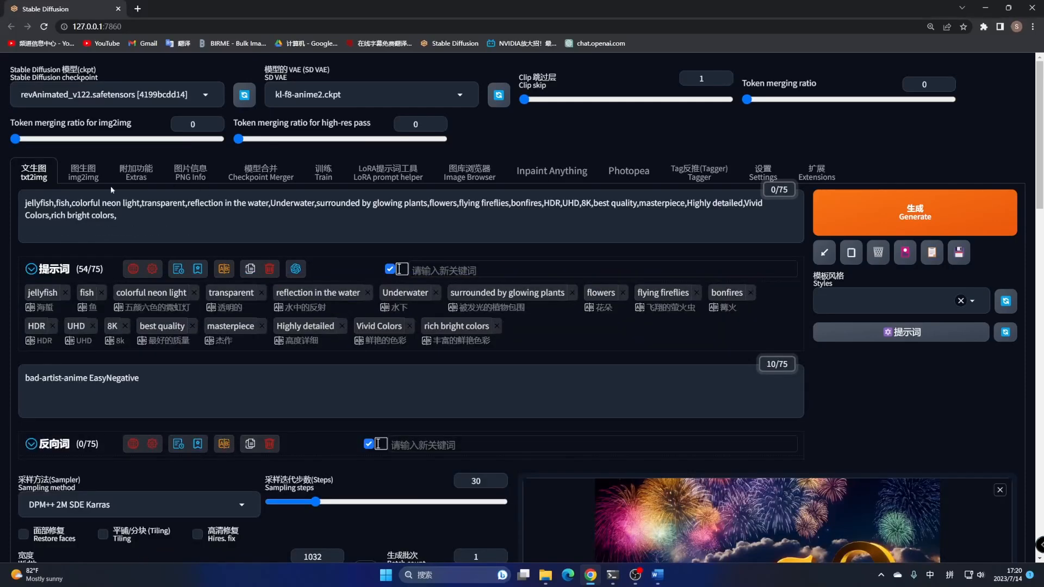
Step: Append the blindbox_v1_mix LoRA with weight 1 to the end of the prompt
click(162, 224)
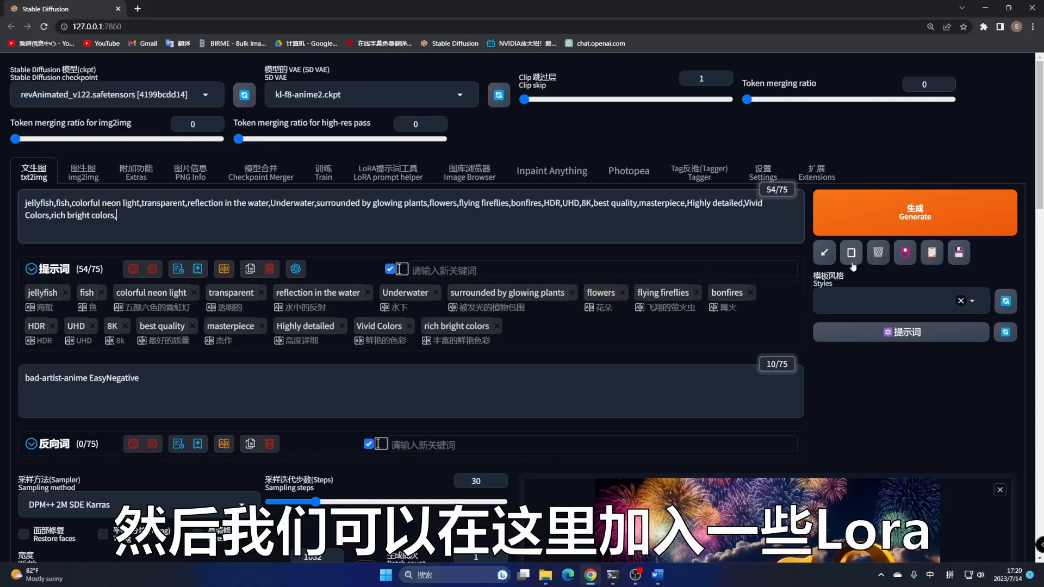
click(906, 252)
scroll(261, 227, down, 7)
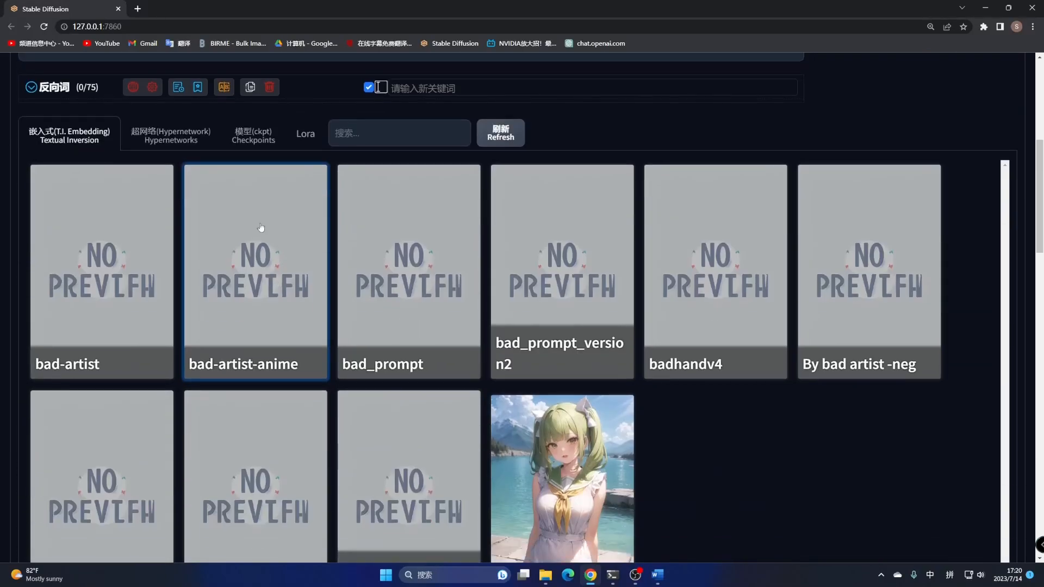
click(305, 133)
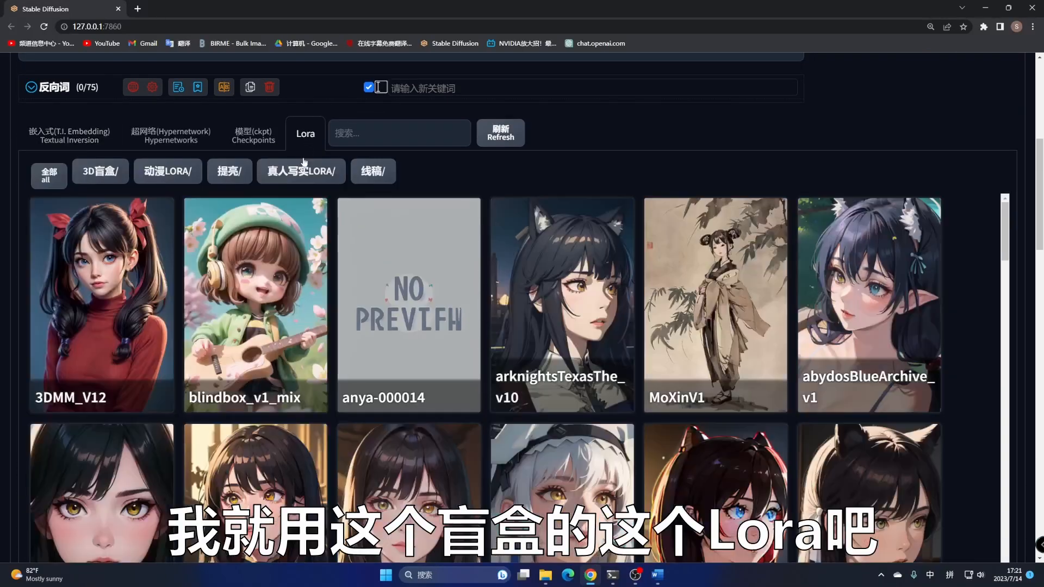
click(274, 285)
scroll(871, 244, up, 6)
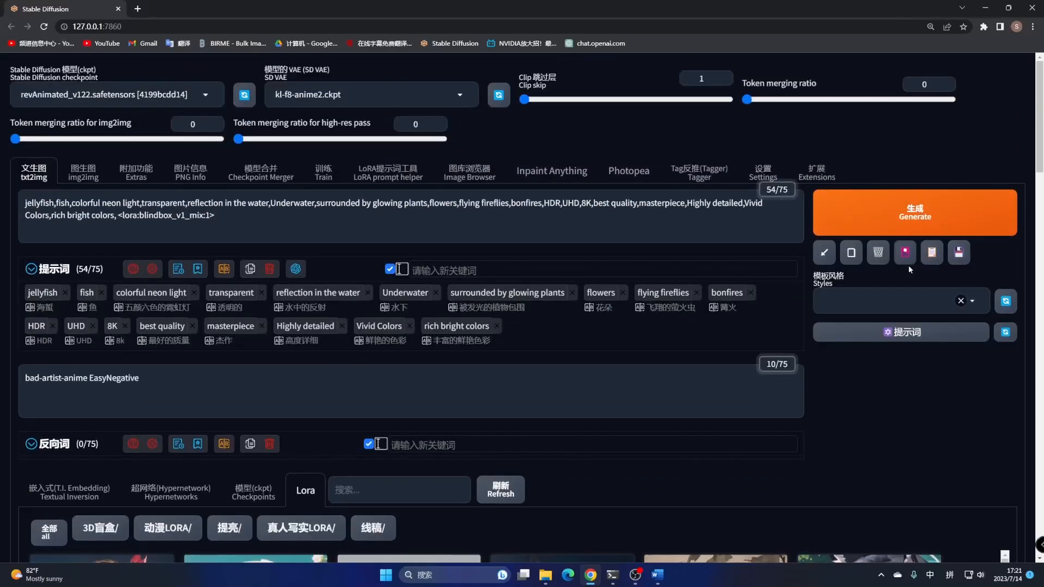
click(905, 252)
Step: Generate the underwater LOGO image with the remaining generation settings kept as they are
scroll(305, 292, down, 5)
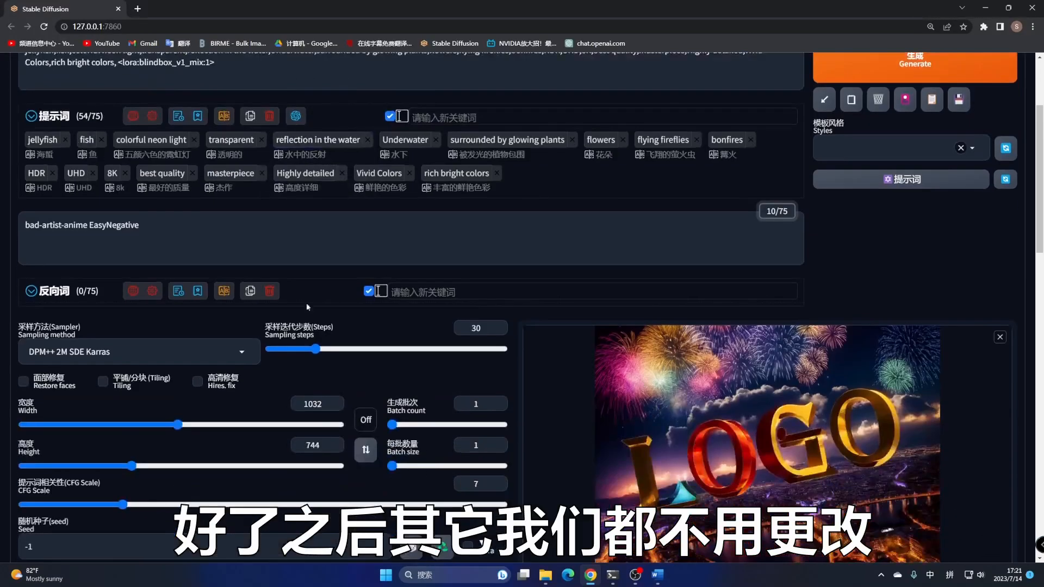
scroll(304, 353, up, 5)
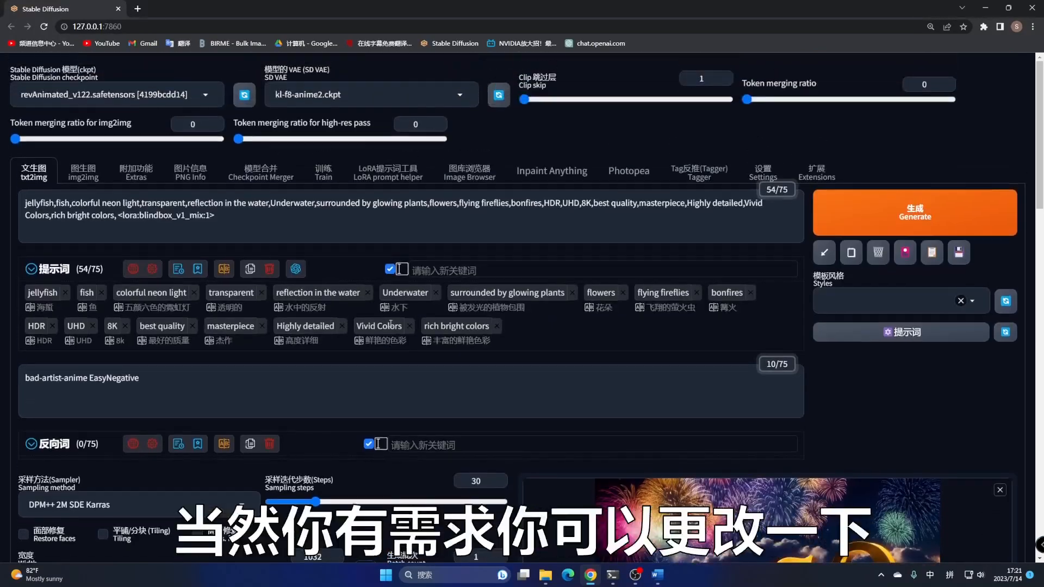
mouse_move(388, 323)
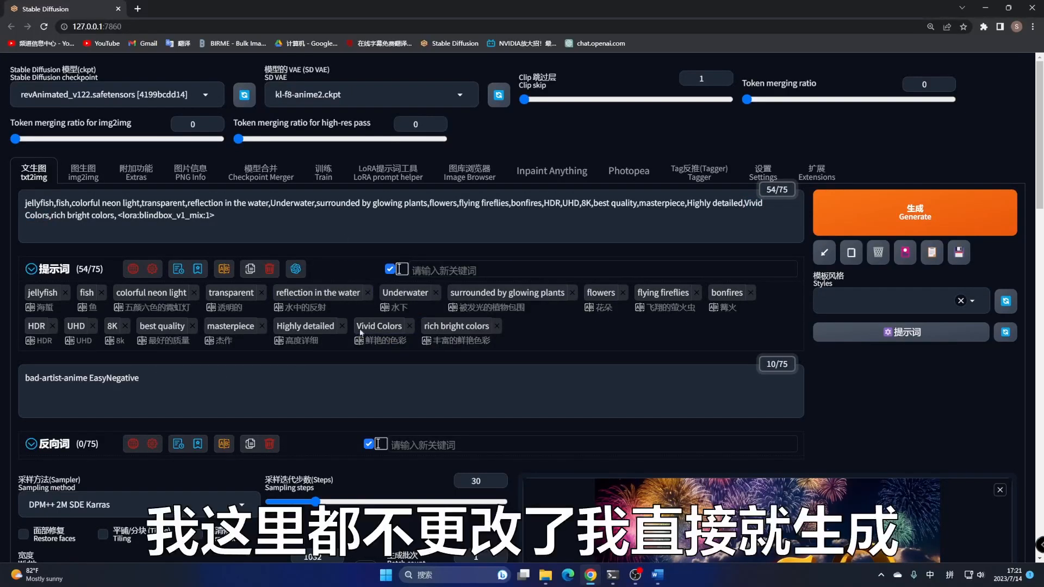
click(942, 223)
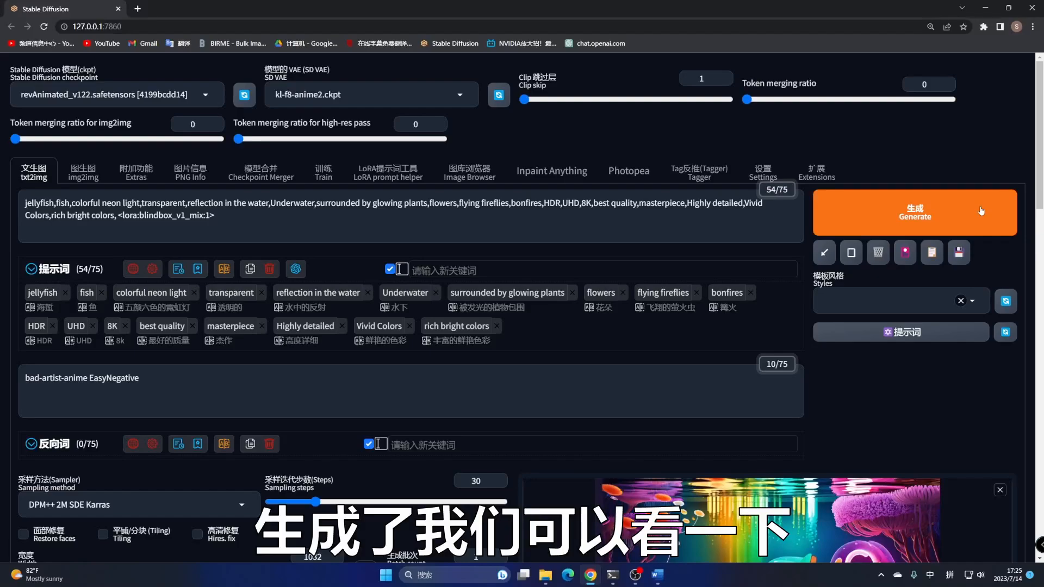
Step: Clear the whole underwater prompt, including its LoRA tag, from the txt2img prompt field
scroll(978, 275, down, 3)
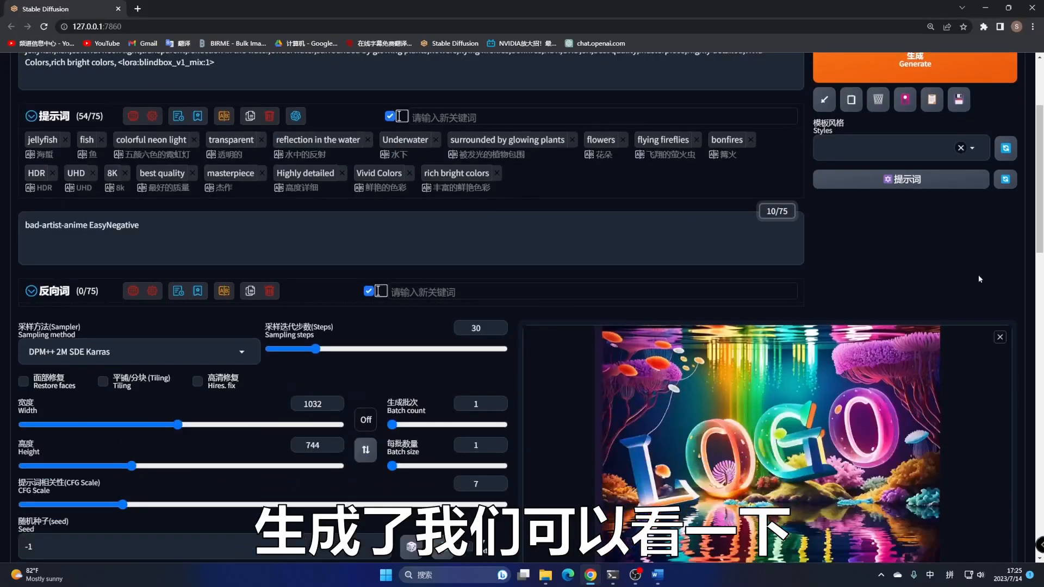
scroll(979, 279, down, 3)
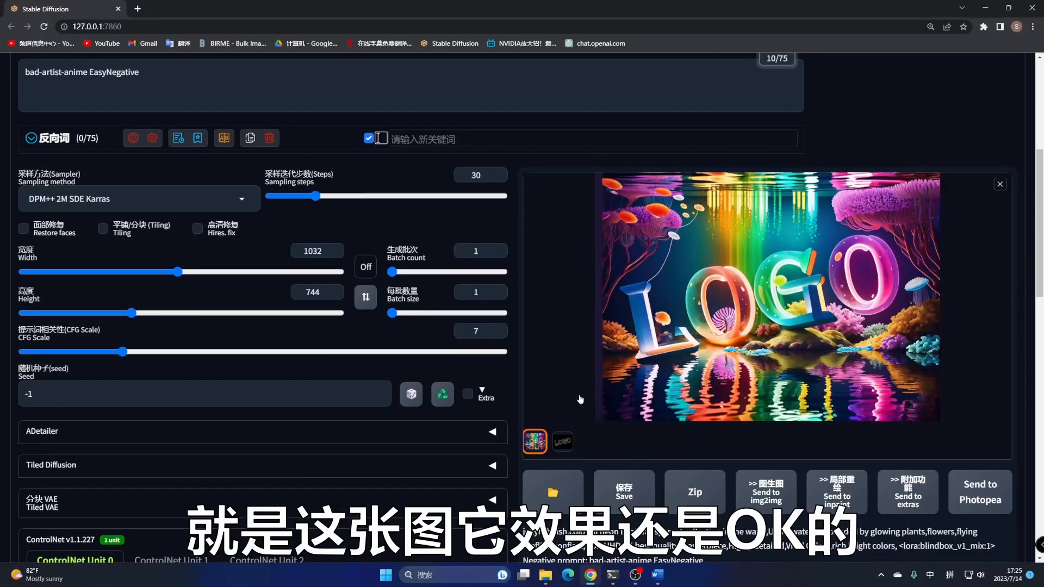
scroll(1012, 342, up, 5)
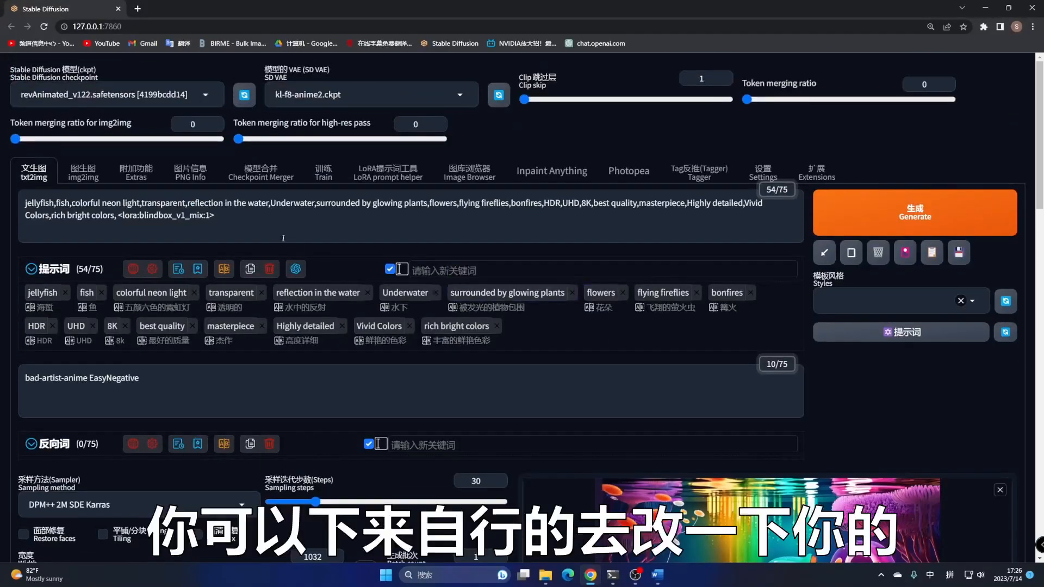
drag(289, 241, 27, 173)
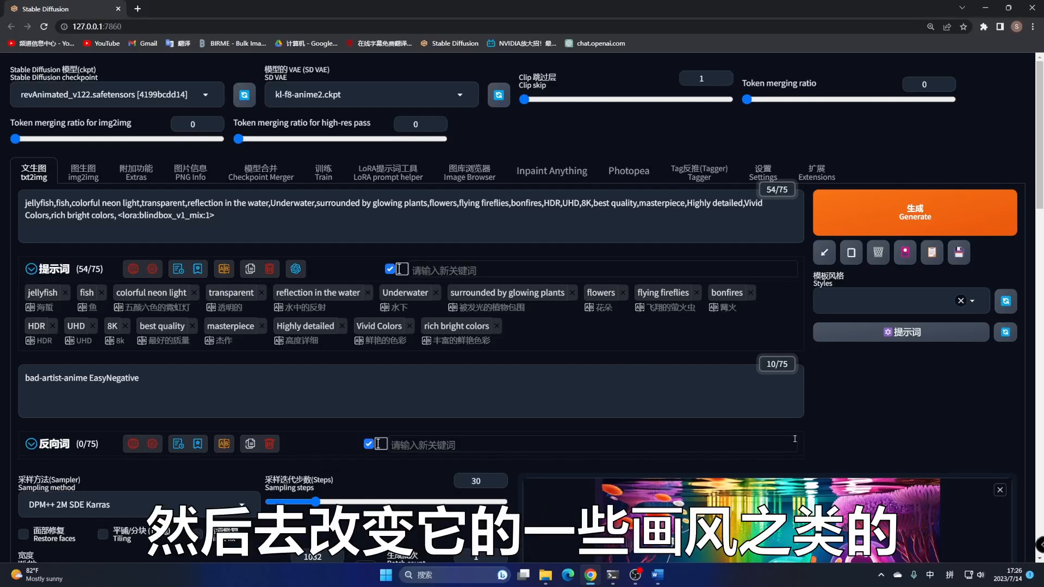
click(236, 218)
key(ctrl+a)
key(BackSpace)
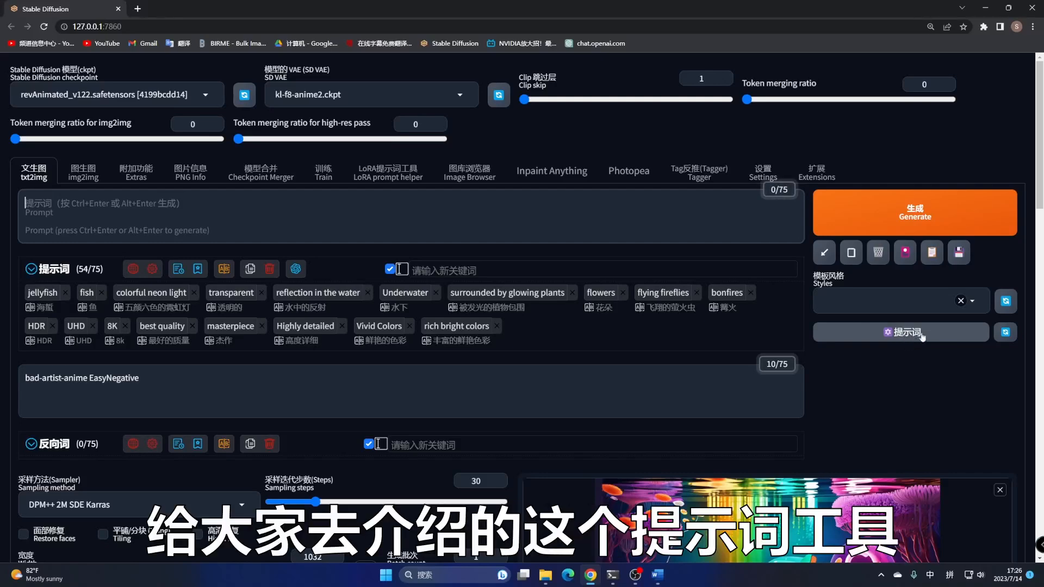
Step: Show the 提示词 prompt helper and add the 正向 keyword entry "masterpiece, best quality" to the empty prompt
click(915, 337)
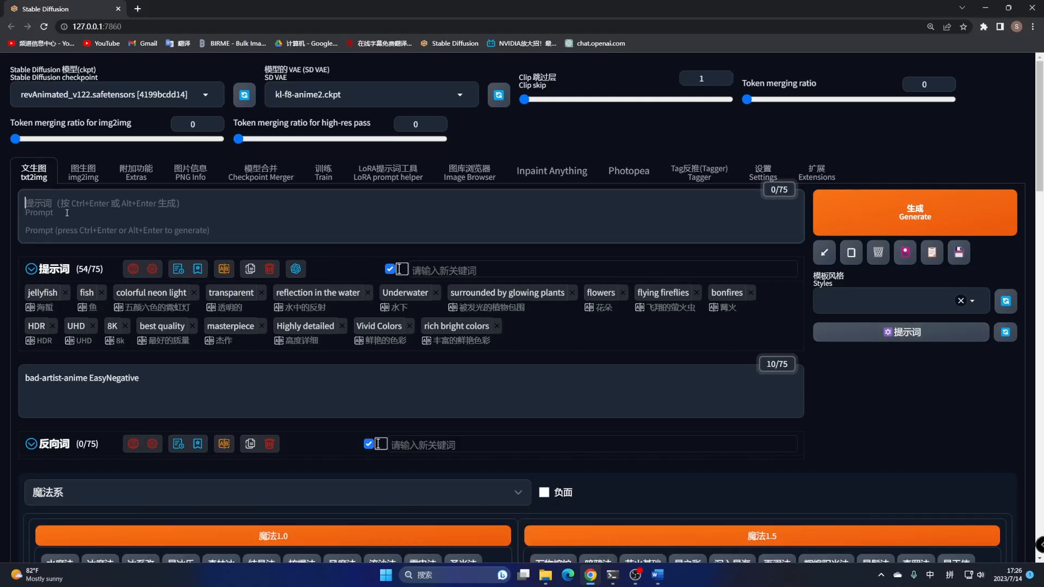
click(450, 270)
text(zhengxiang)
key(space)
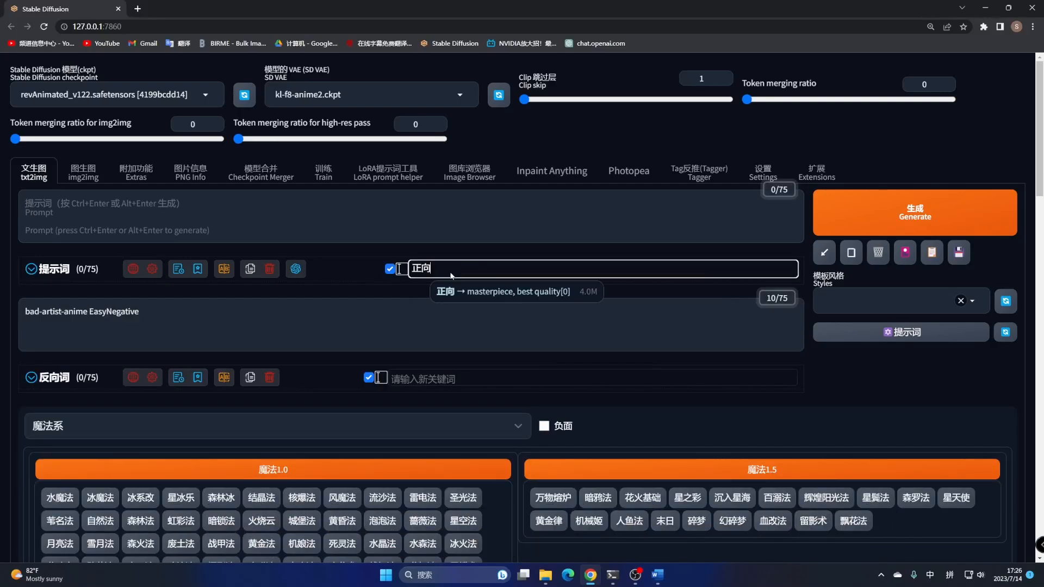
click(506, 292)
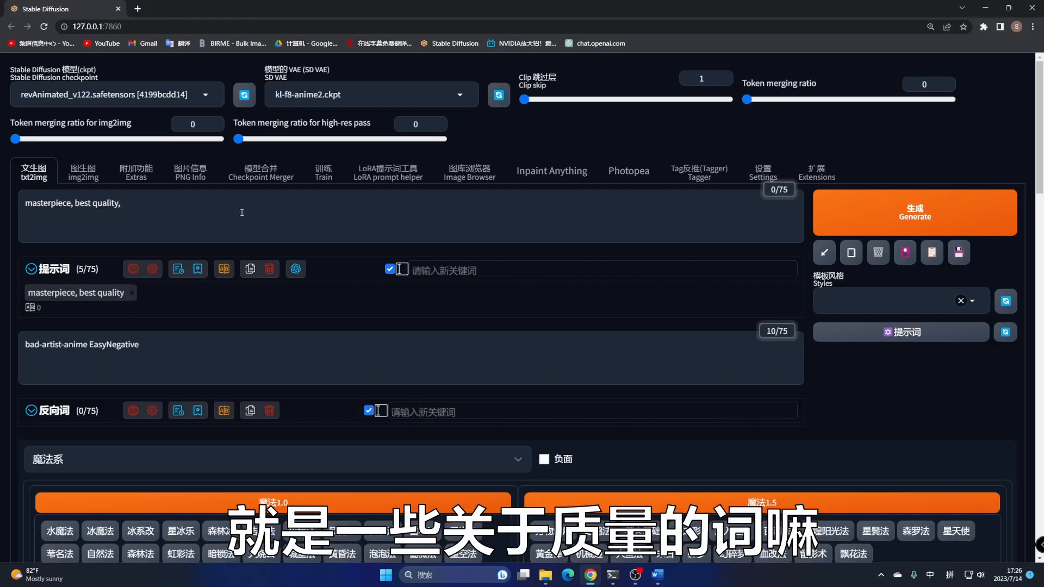
Step: Append the blindbox_v1_mix LoRA with weight 1 after the quality words in the prompt
click(460, 269)
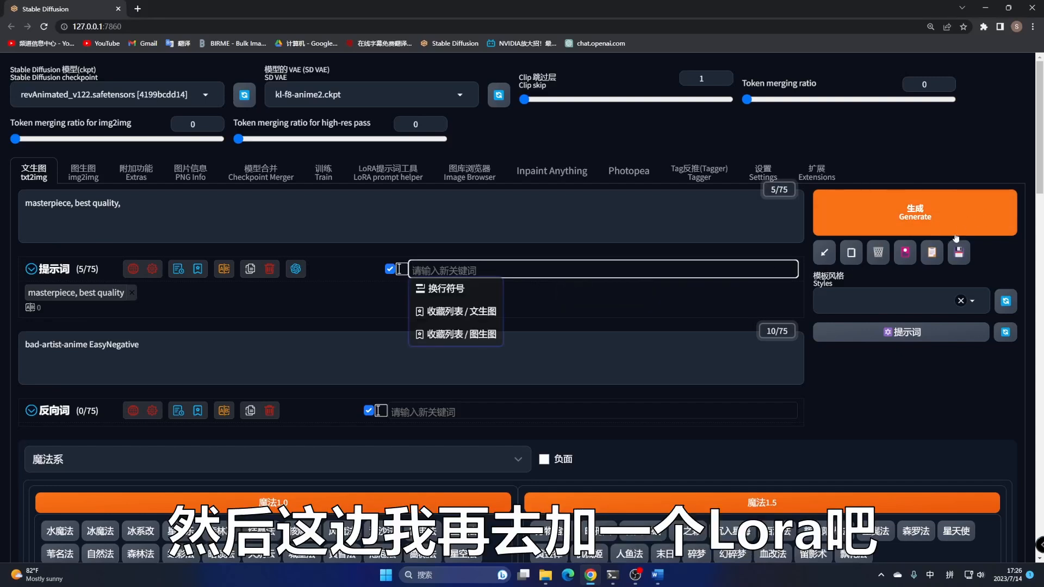
click(904, 253)
scroll(940, 190, down, 7)
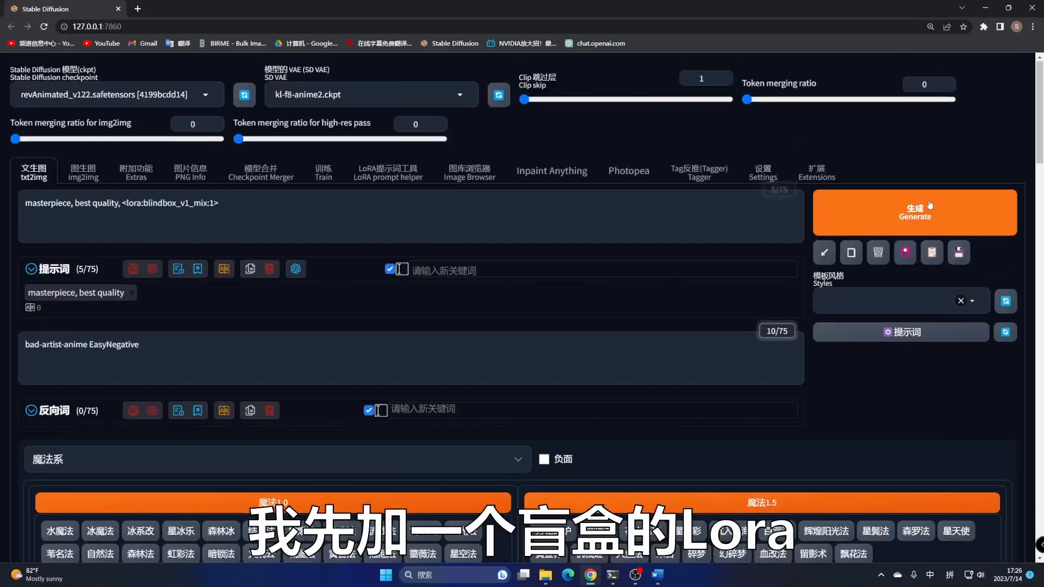
Step: Select the 魔法系 category in the prompt helper and add its 冰火法 preset words to the end of the prompt
scroll(885, 305, down, 6)
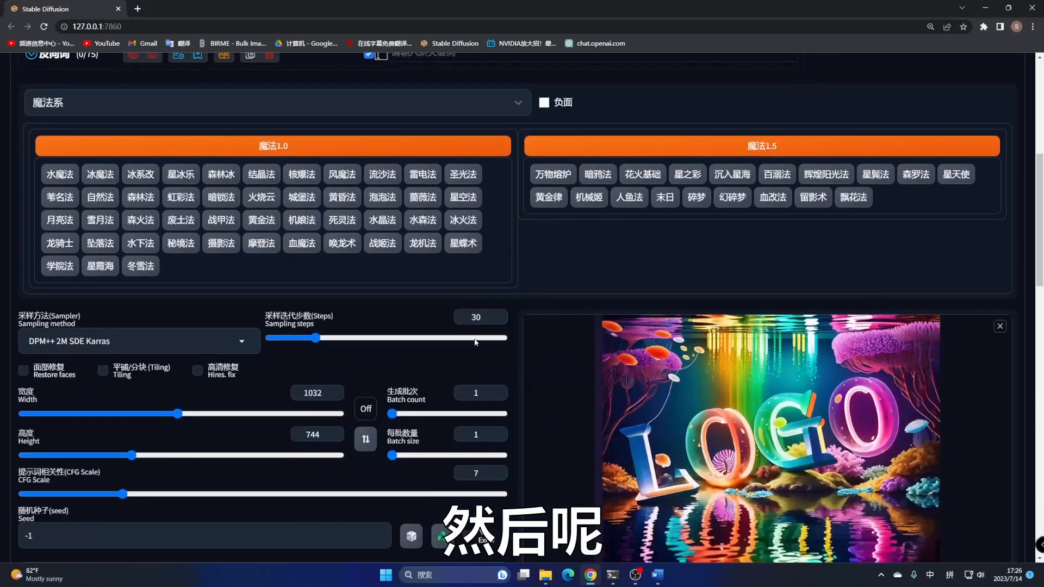
scroll(465, 173, up, 2)
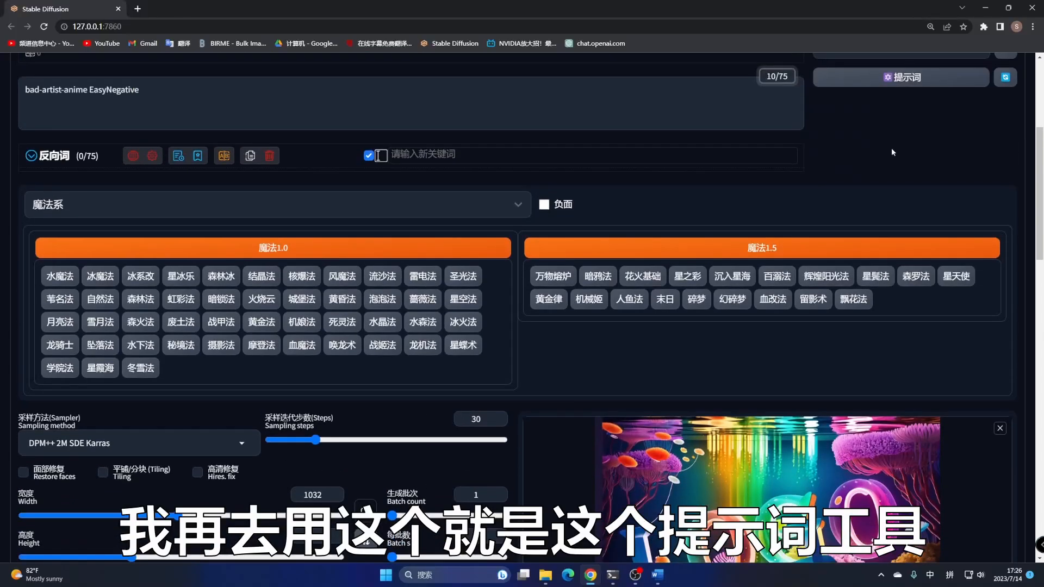
click(907, 80)
click(907, 80)
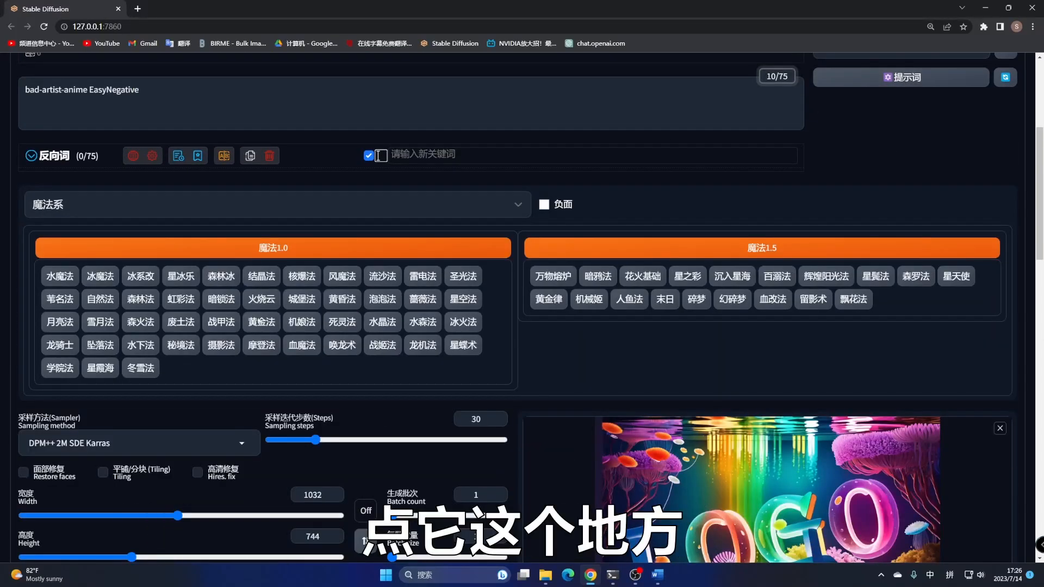
click(357, 208)
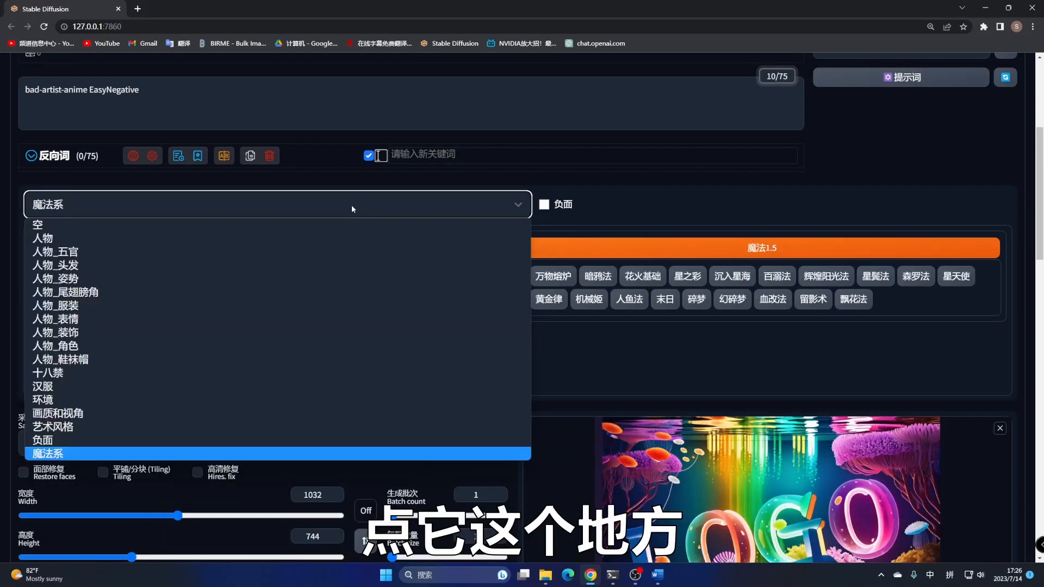
click(60, 454)
scroll(346, 301, up, 2)
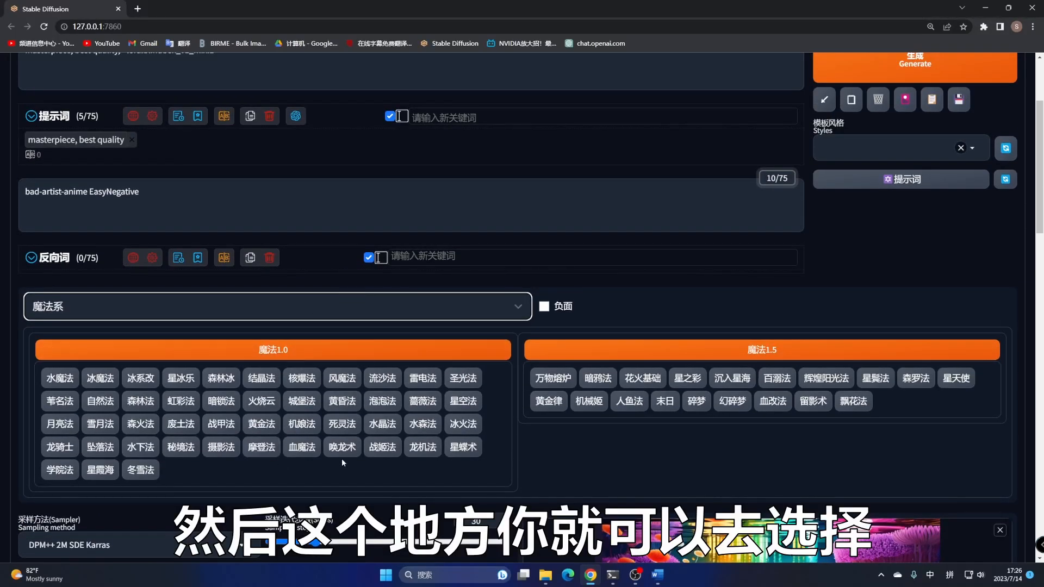
click(467, 424)
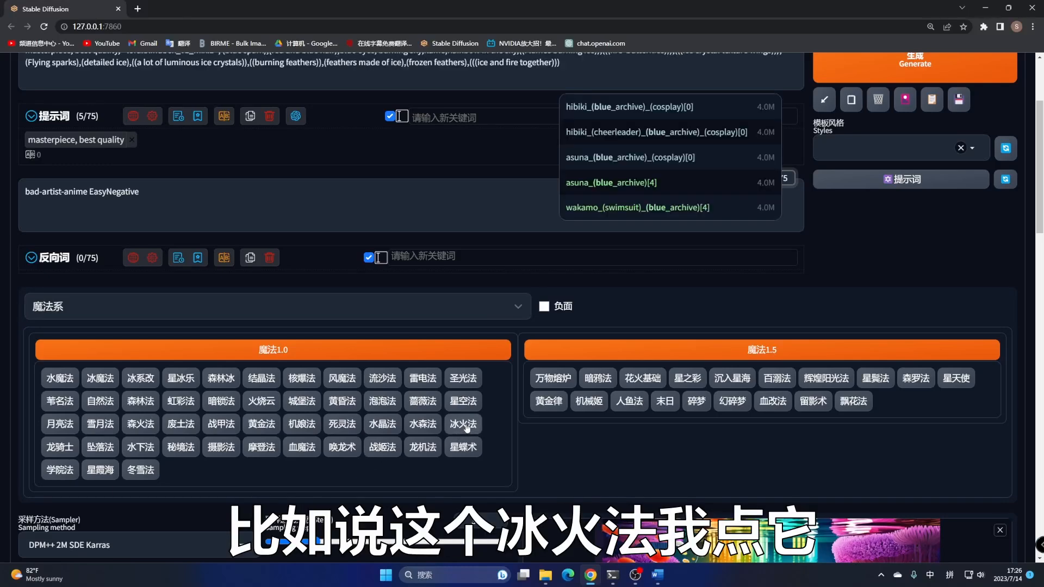
scroll(466, 400, up, 3)
drag(220, 203, 561, 227)
click(449, 234)
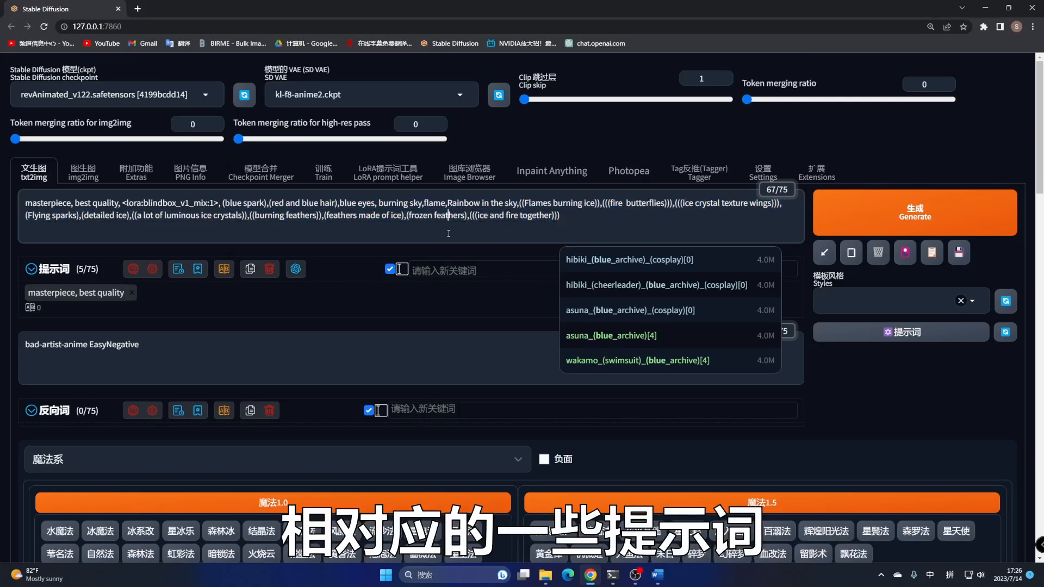
Step: Generate the LOGO image from the 冰火法 ice-and-fire prompt
scroll(498, 266, down, 3)
scroll(498, 266, down, 5)
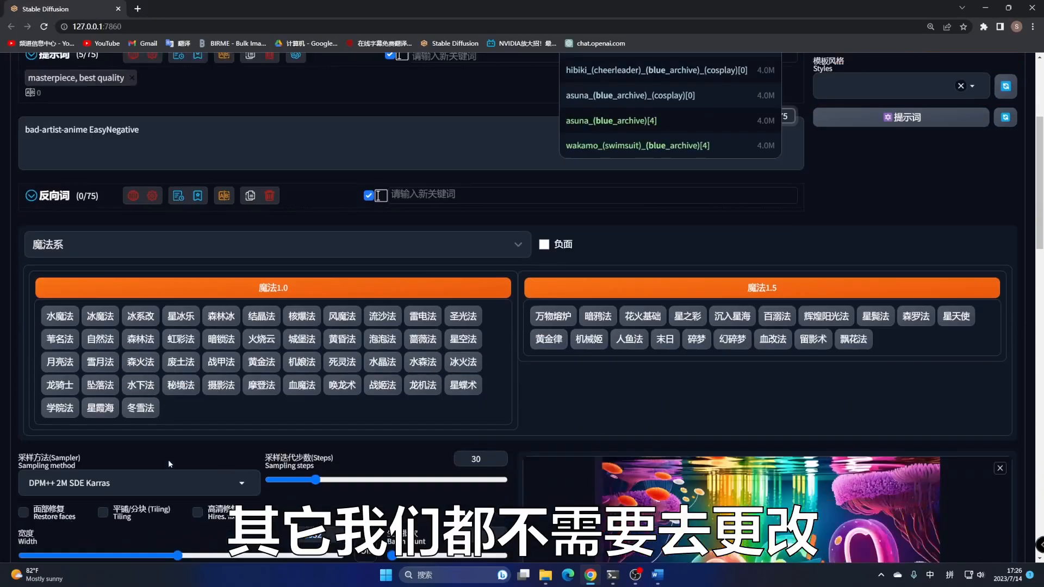
scroll(619, 415, up, 1)
scroll(619, 415, up, 7)
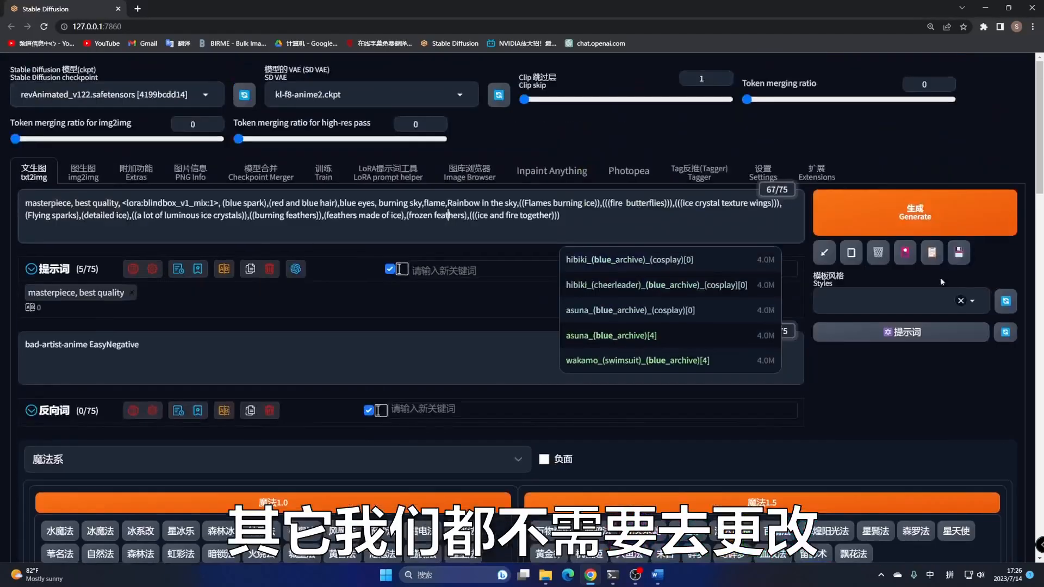
click(931, 216)
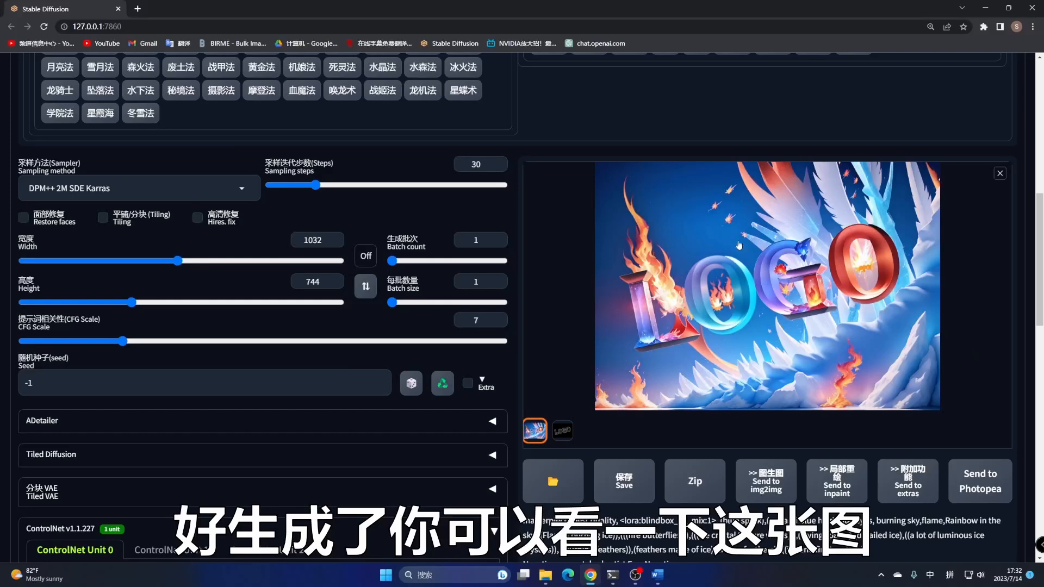
Step: Delete the 冰火法 preset words that follow the blindbox_v1_mix LoRA in the prompt
scroll(497, 357, up, 4)
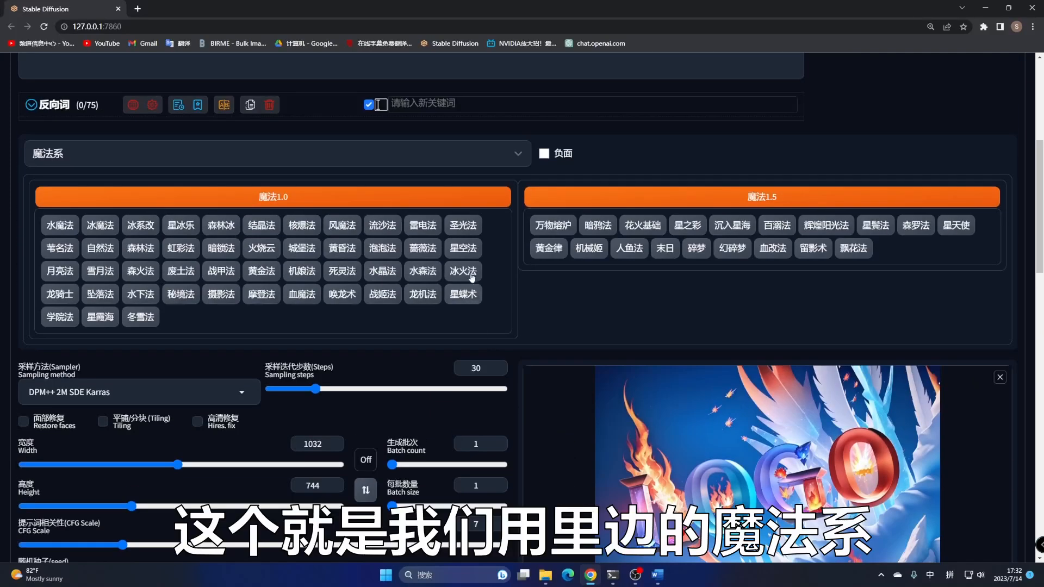
scroll(495, 234, up, 6)
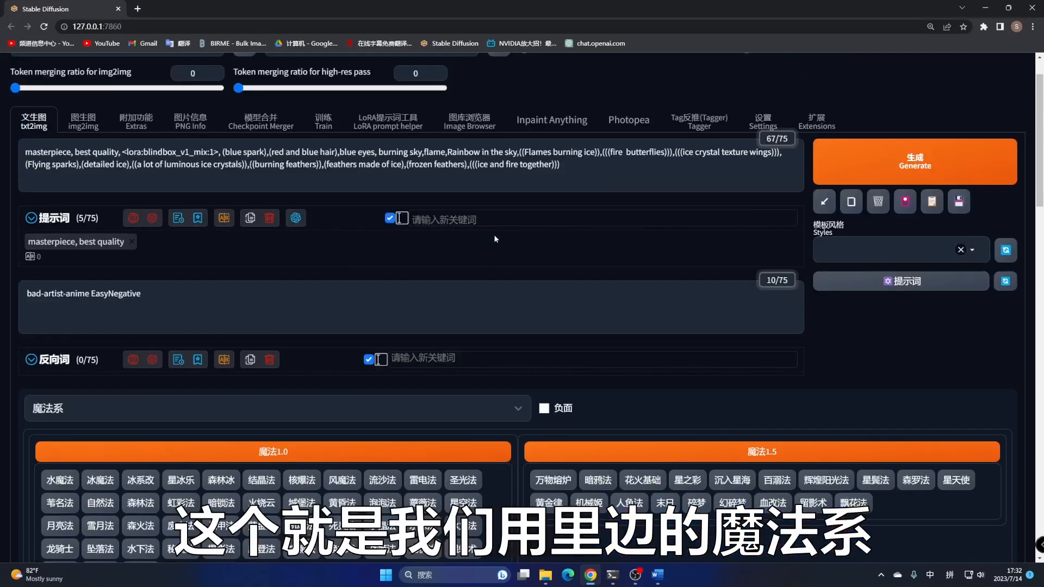
drag(609, 218, 221, 195)
key(BackSpace)
Step: Add the 森林法 preset words from 魔法1.0 to the prompt and generate the forest LOGO image
scroll(183, 271, down, 6)
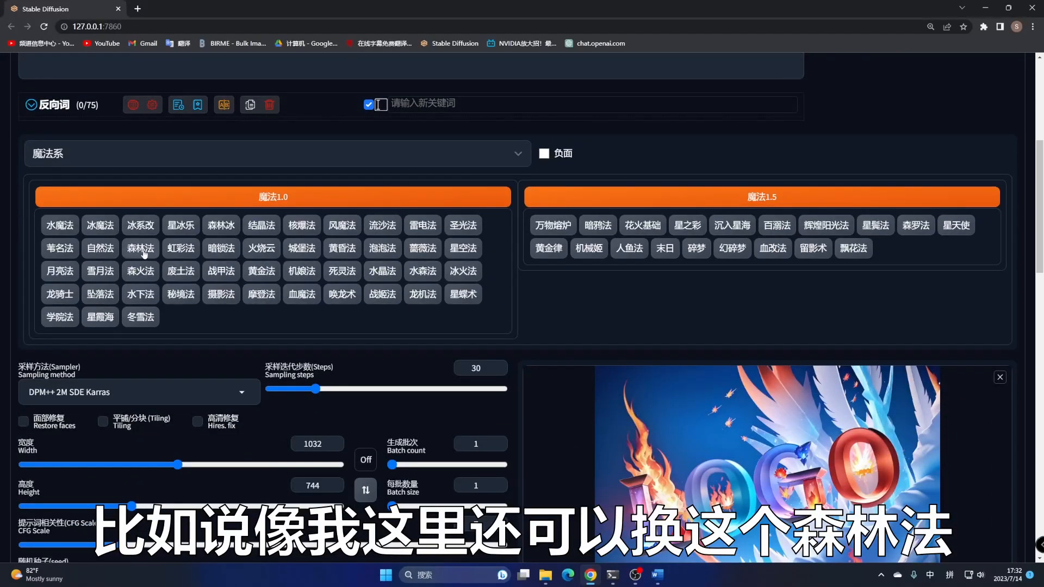
click(142, 248)
scroll(142, 253, up, 6)
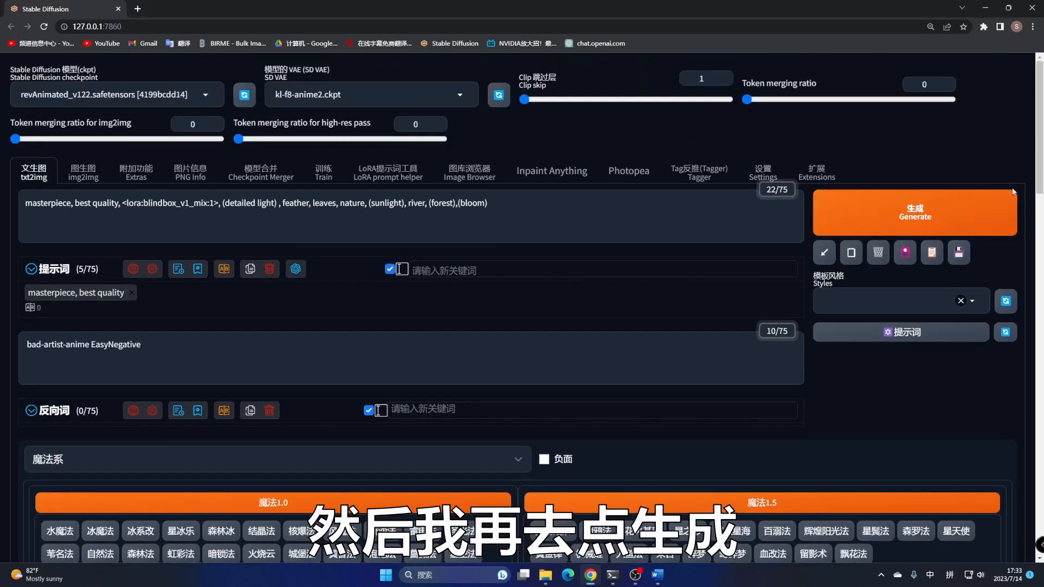
click(963, 216)
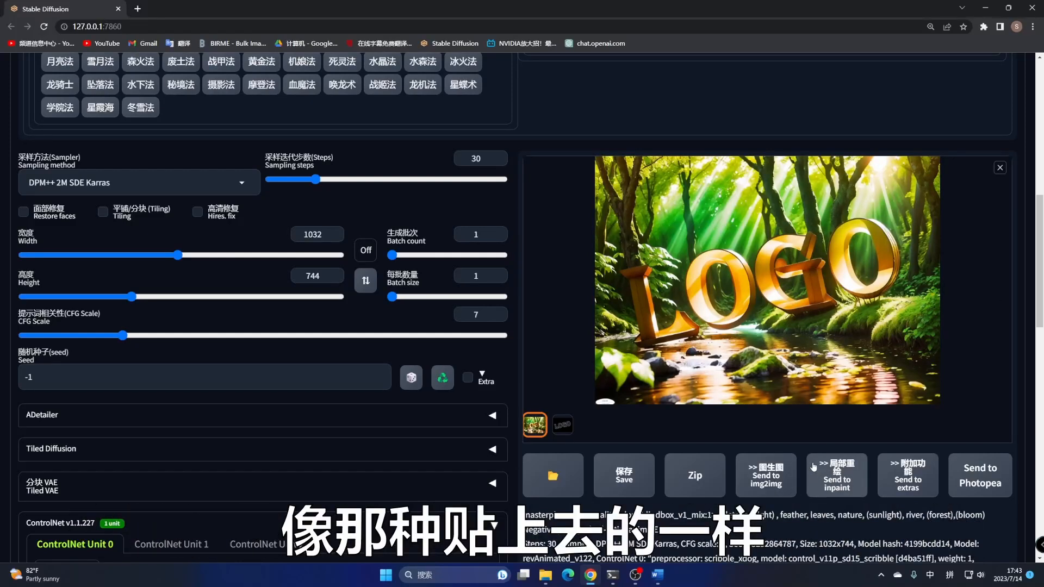
Step: Load the LOGO image from the file explorer into ControlNet Unit 1 as its single image
scroll(814, 467, down, 4)
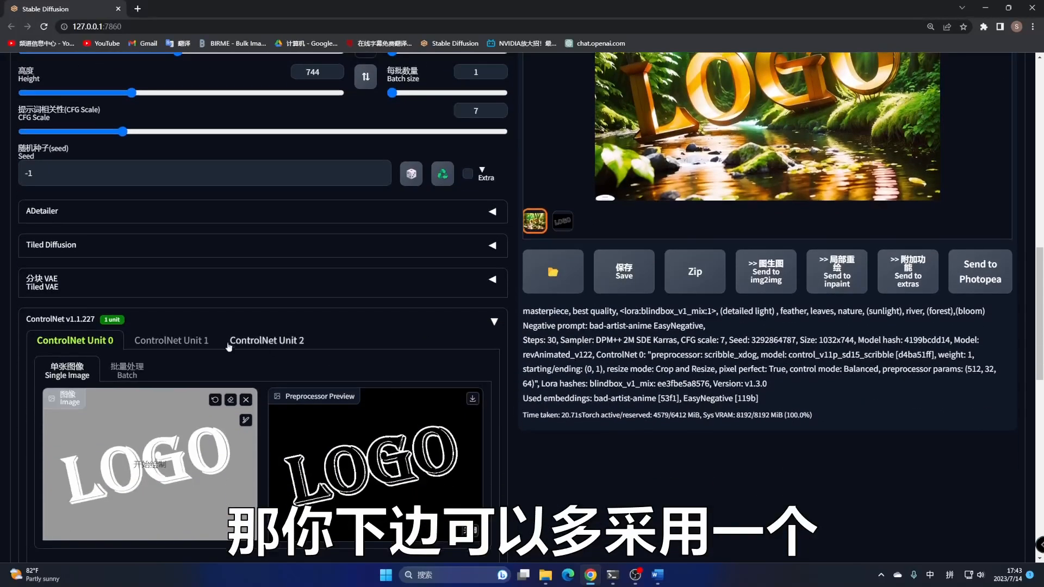
click(181, 340)
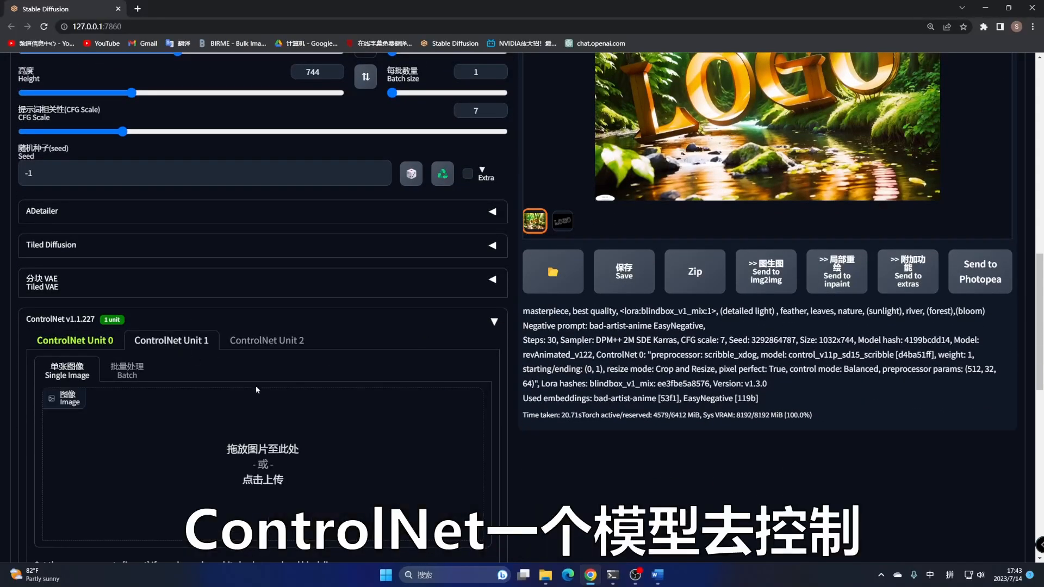
scroll(174, 342, down, 2)
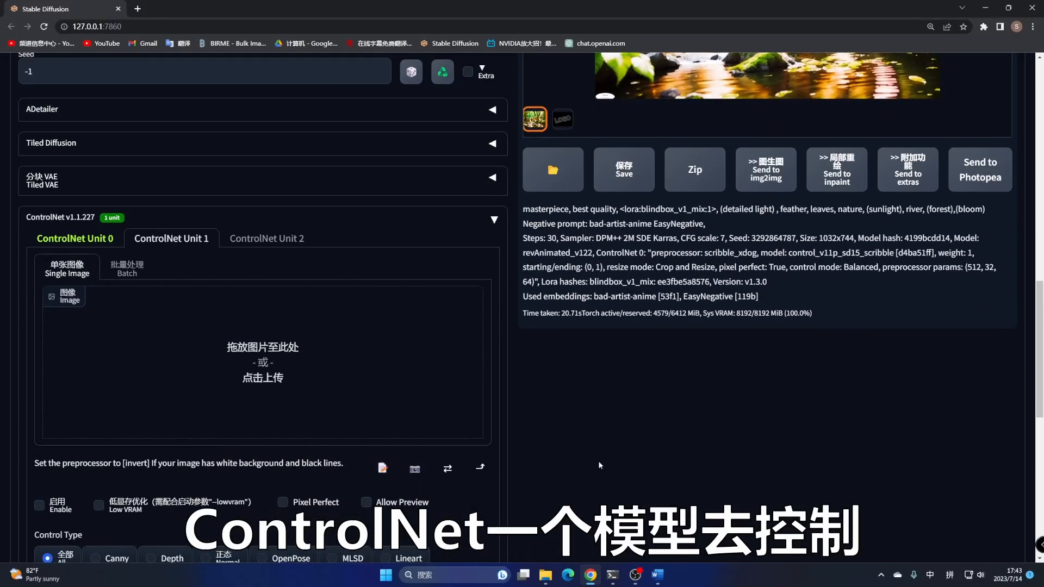
click(546, 575)
drag(931, 316, 305, 348)
scroll(194, 457, down, 2)
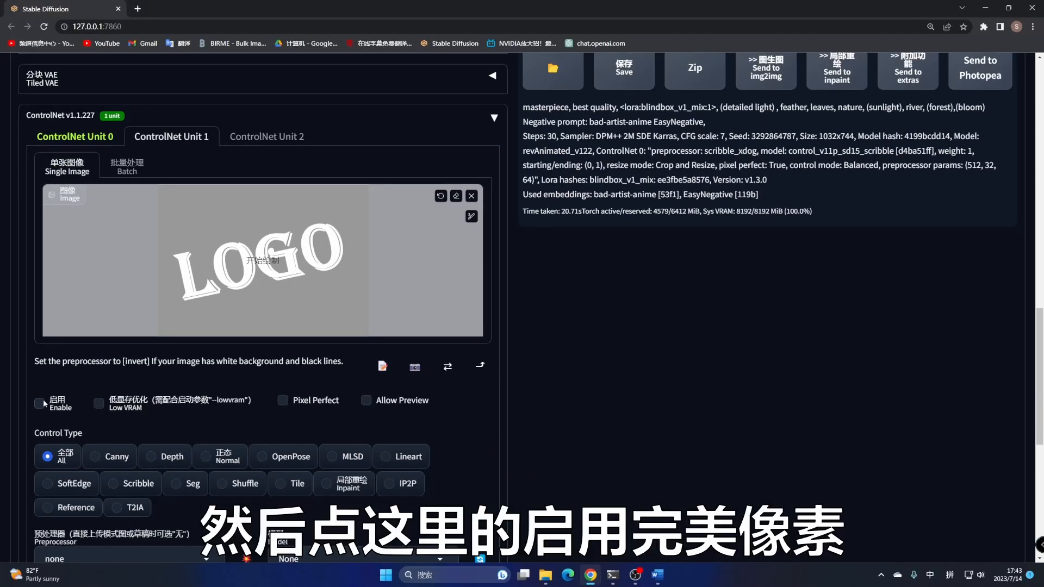
Step: Enable ControlNet Unit 1 with Pixel Perfect and set its control type to Depth
click(40, 404)
click(282, 401)
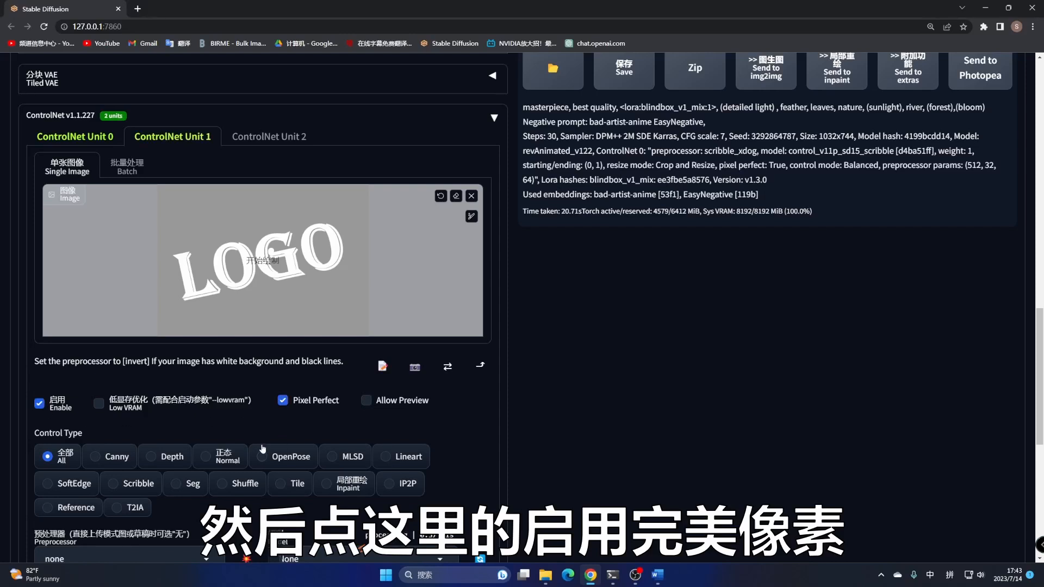
scroll(251, 436, down, 1)
click(152, 405)
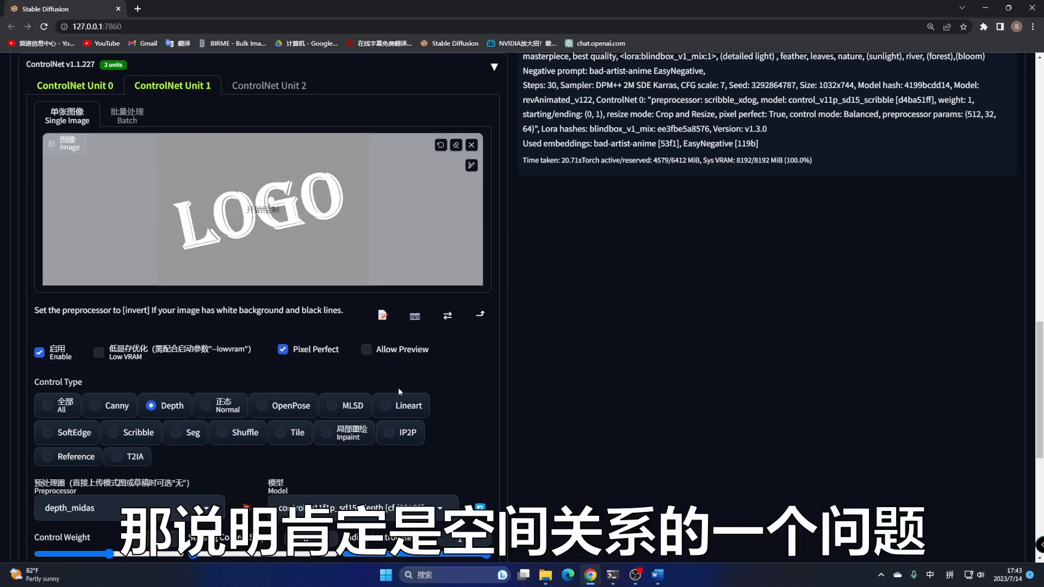
Step: Choose depth_midas as the preprocessor of ControlNet Unit 1
scroll(400, 387, down, 2)
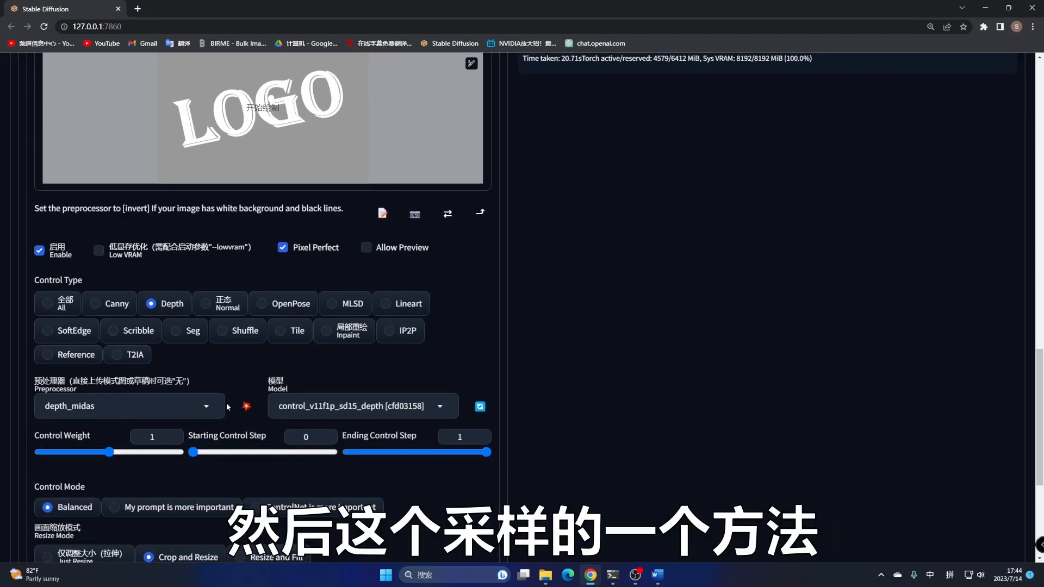
click(203, 405)
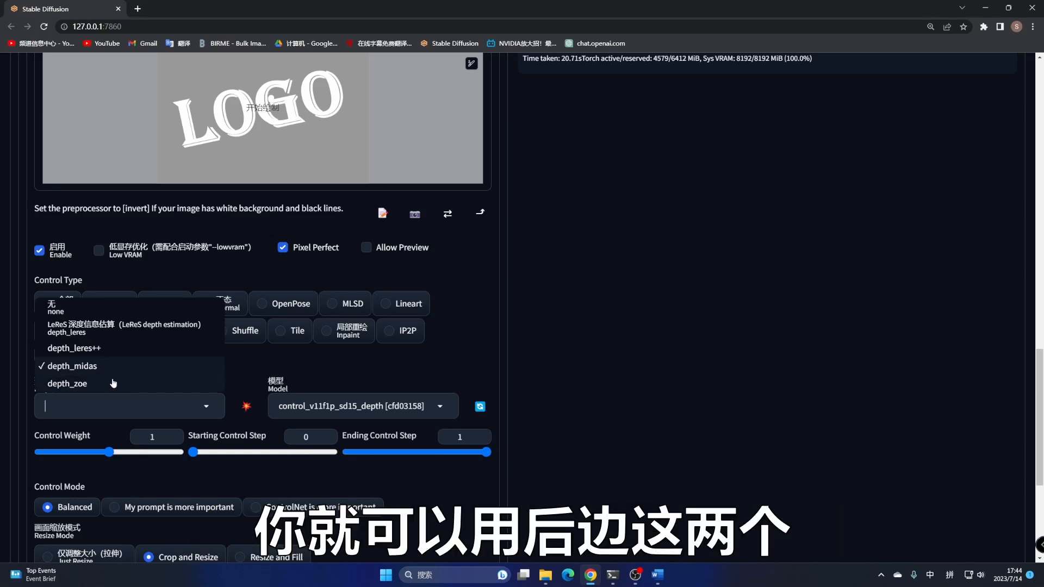
click(129, 370)
scroll(239, 438, down, 1)
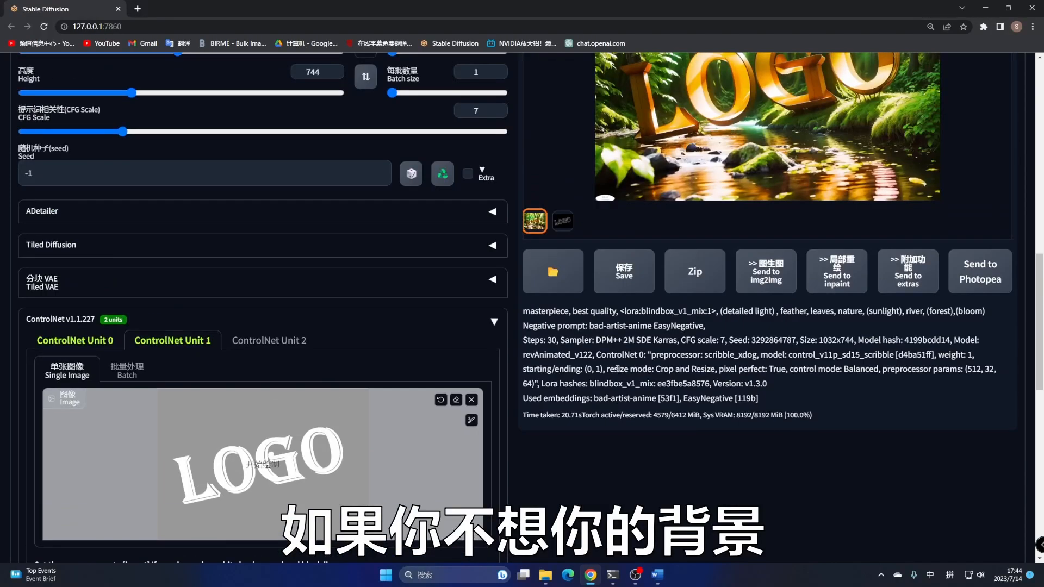
scroll(798, 260, up, 4)
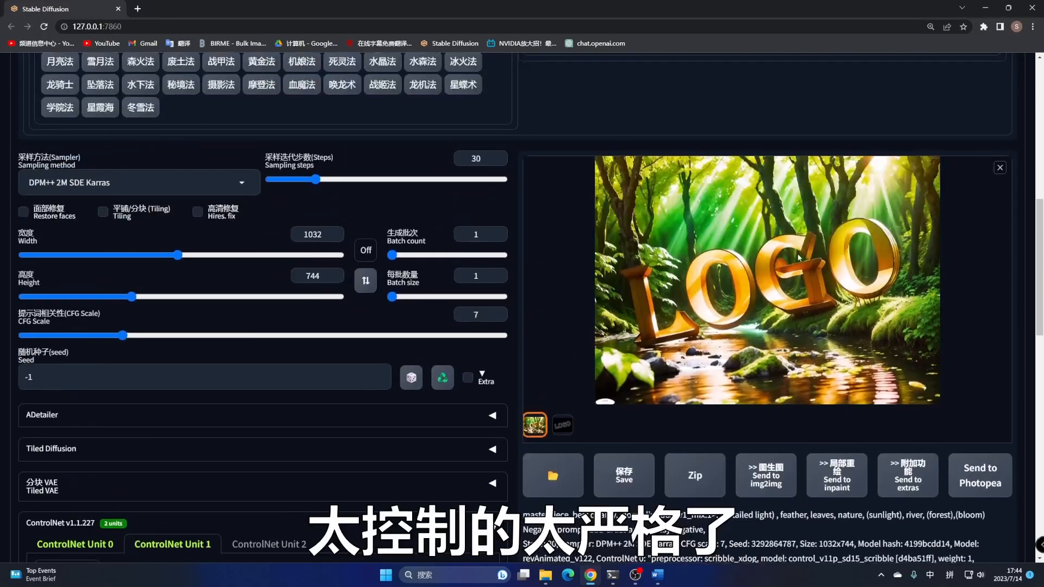
Step: Set ControlNet Unit 1's control weight to 0.5 and its ending control step to 0.3
scroll(734, 222, down, 14)
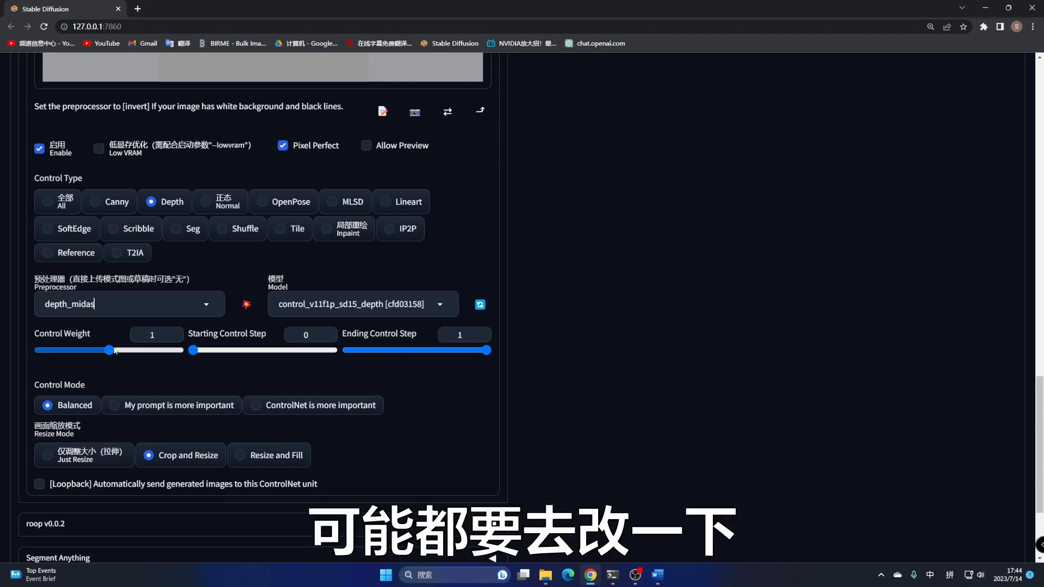
drag(116, 350, 74, 351)
drag(487, 350, 390, 354)
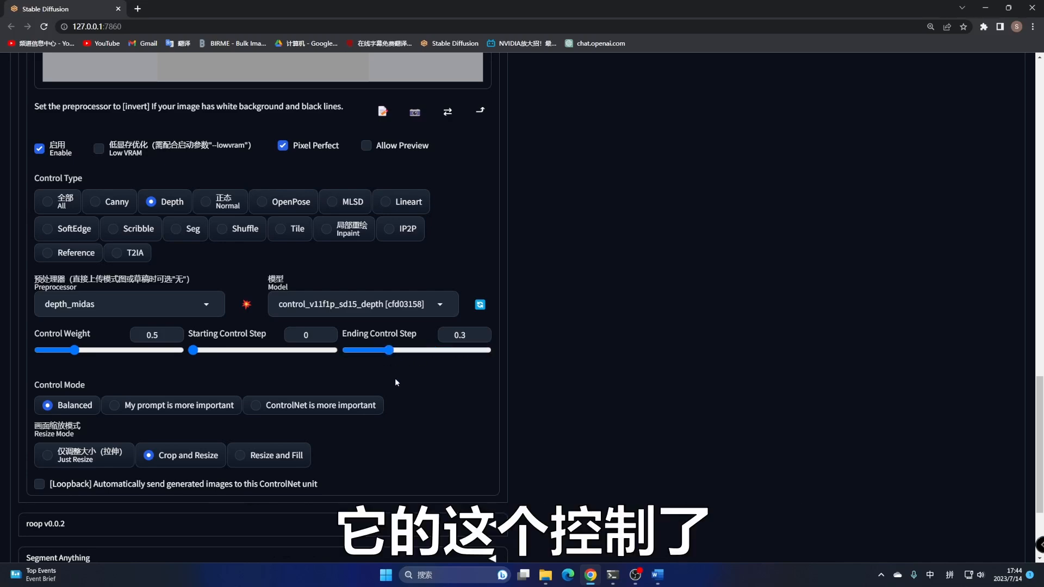
Step: Reuse the seed of the last forest LOGO image and generate the picture again with both ControlNet units
scroll(404, 398, up, 20)
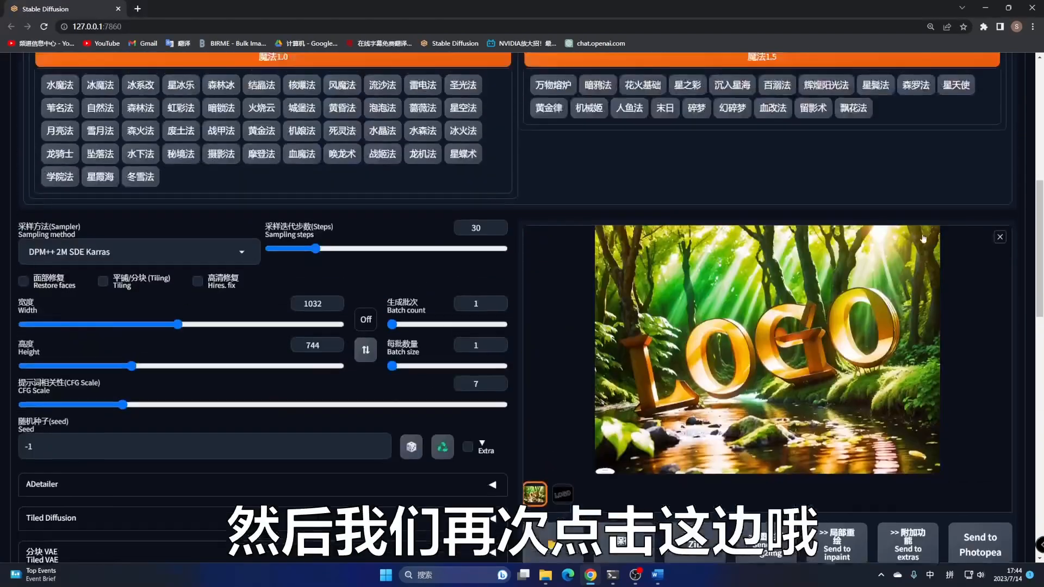
scroll(916, 318, down, 8)
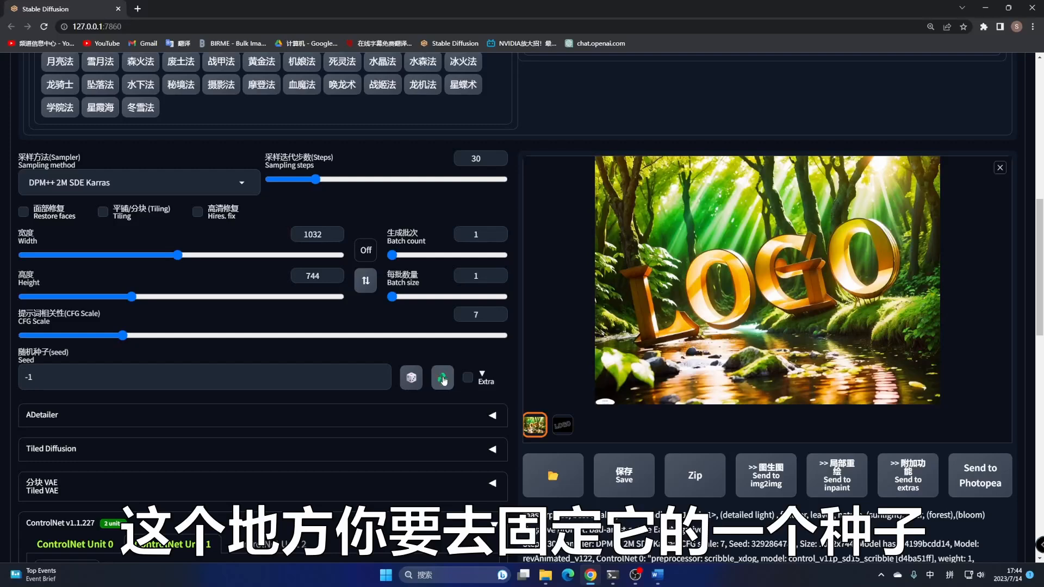
click(444, 381)
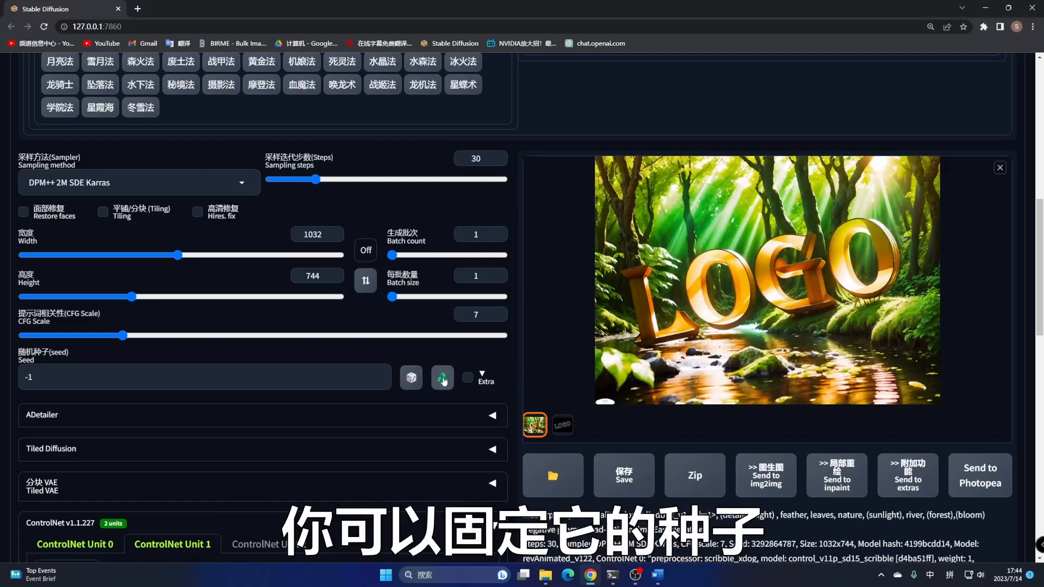
scroll(919, 220, up, 6)
scroll(919, 220, up, 2)
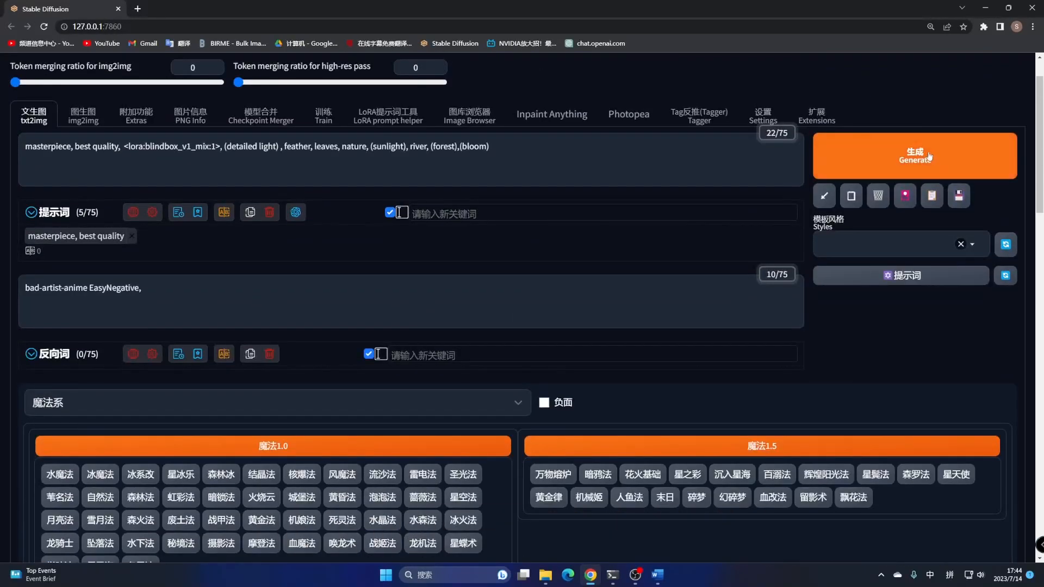
click(929, 156)
scroll(924, 362, down, 4)
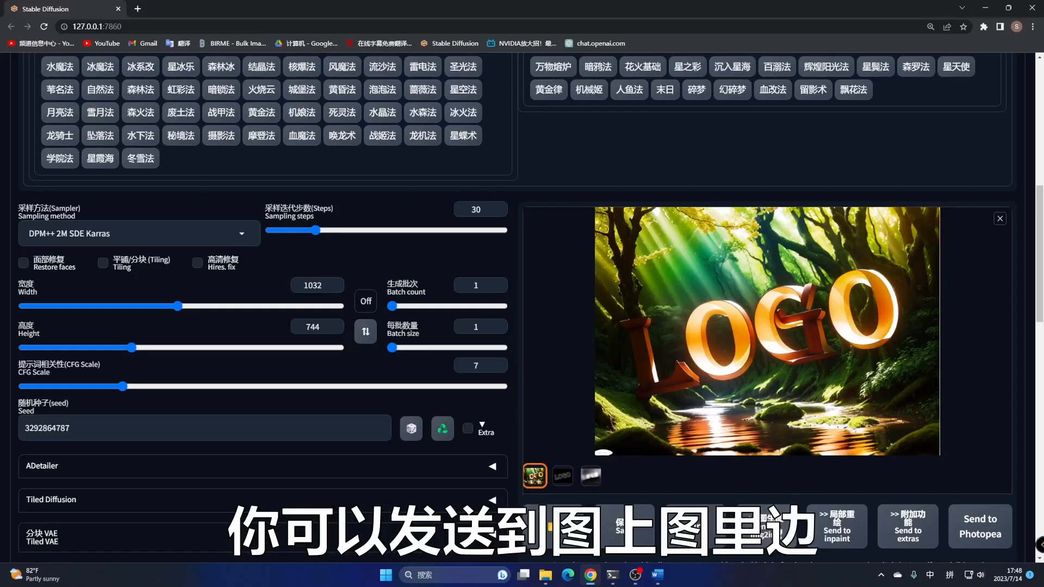
Step: Send the generated LOGO image to img2img and examine the ControlNet control types available there, including Tile
click(766, 526)
scroll(487, 385, down, 10)
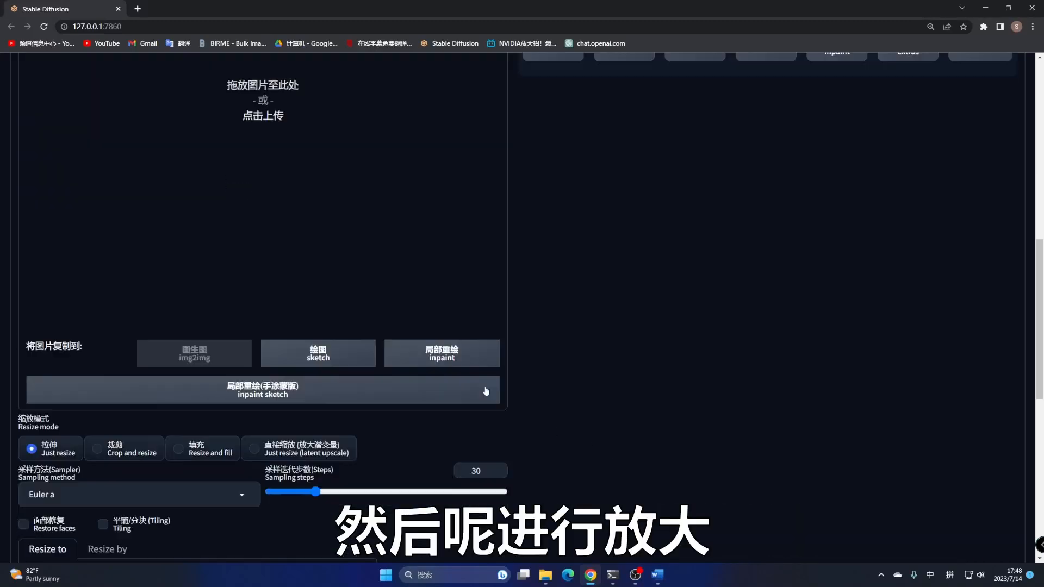
scroll(354, 373, down, 1)
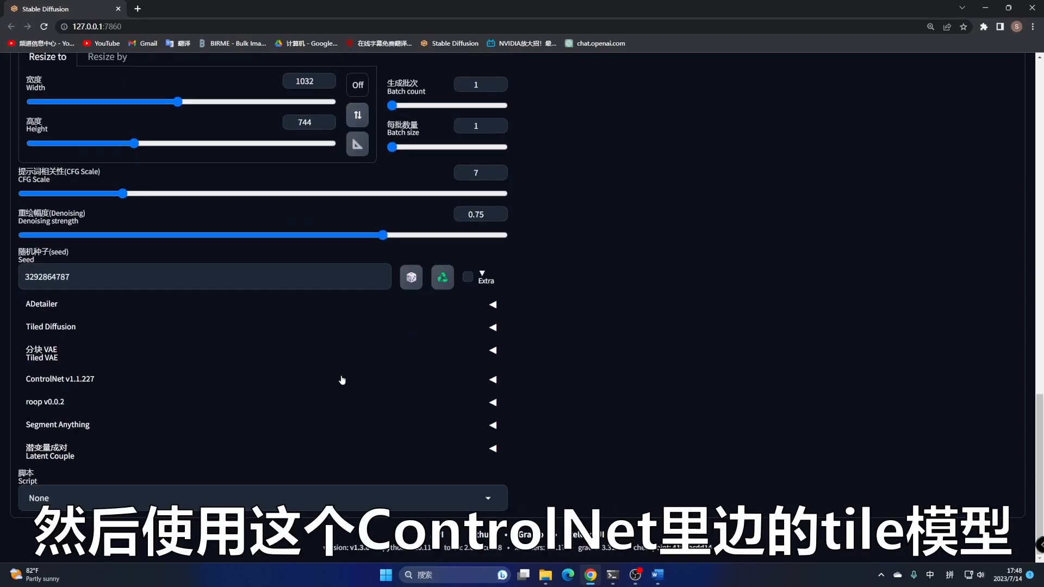
click(101, 386)
scroll(163, 408, down, 6)
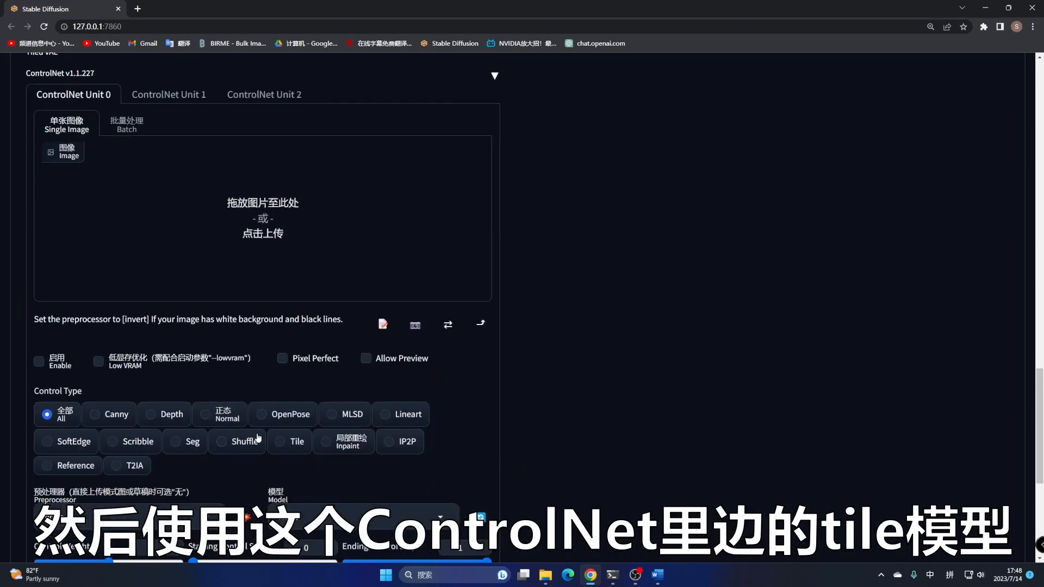
scroll(317, 379, up, 15)
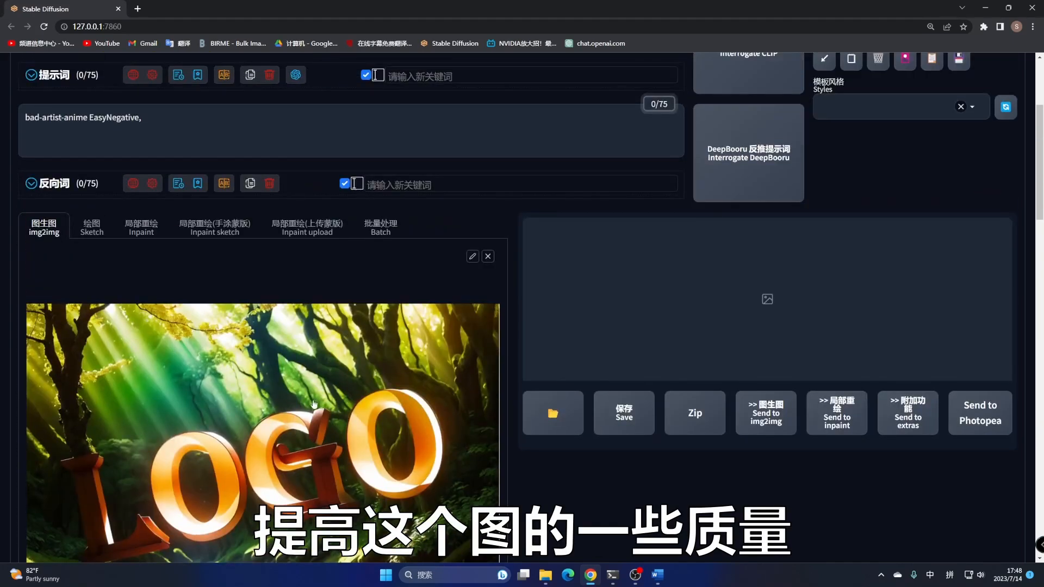
scroll(313, 403, up, 4)
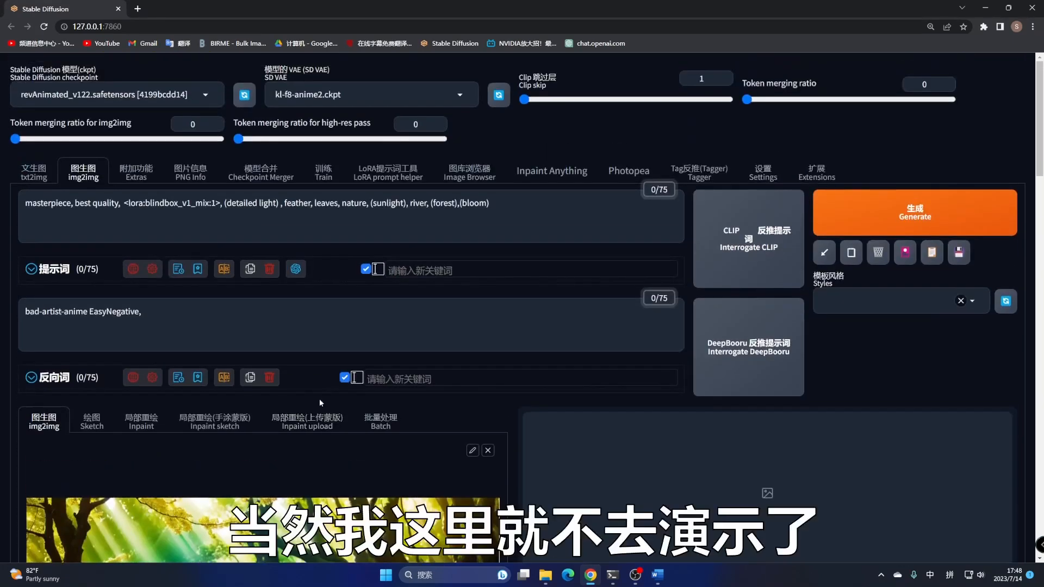
Step: Return to txt2img and disable ControlNet Unit 1
click(46, 178)
scroll(408, 357, down, 10)
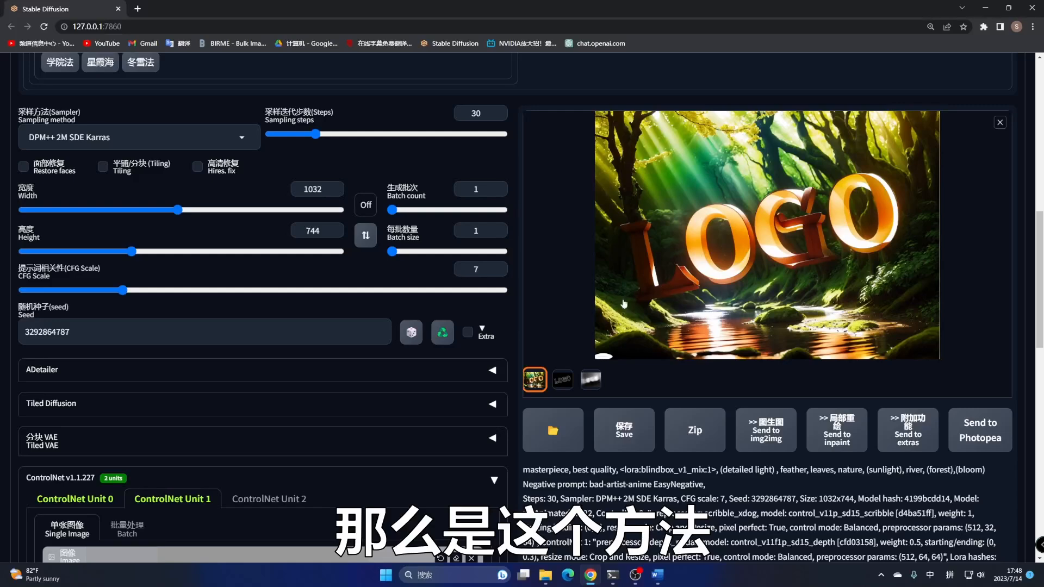
scroll(633, 294, down, 6)
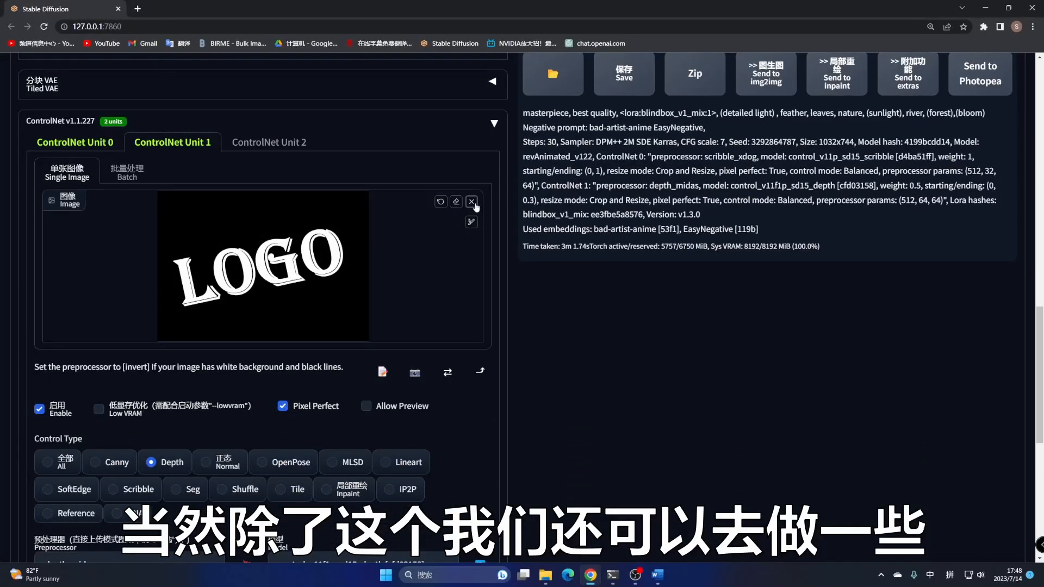
click(93, 142)
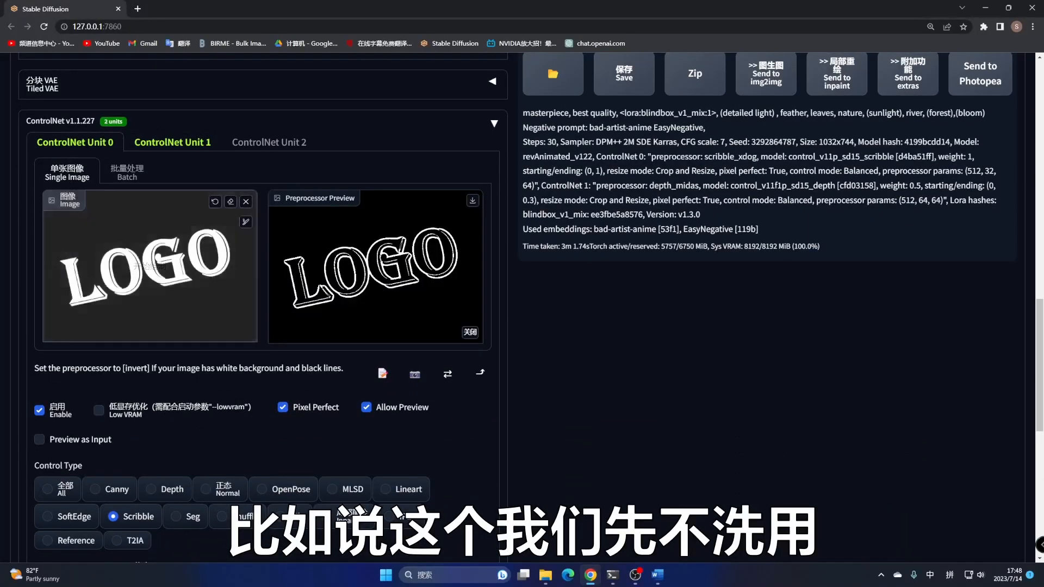
click(164, 141)
click(39, 409)
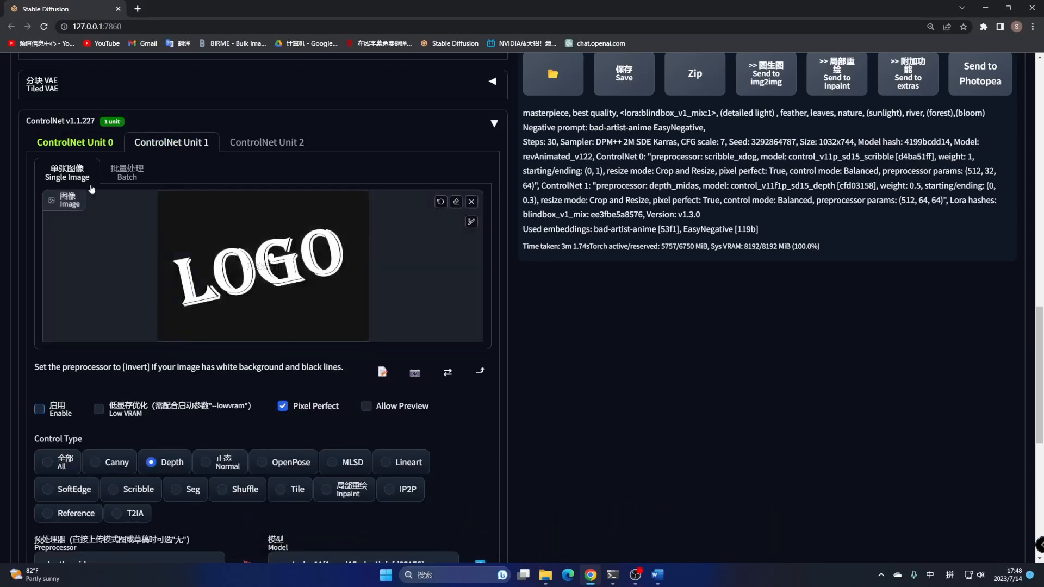
Step: Replace the LOGO image in ControlNet Unit 0 with 苹果.png from the 字体设计 folder
click(76, 143)
click(245, 202)
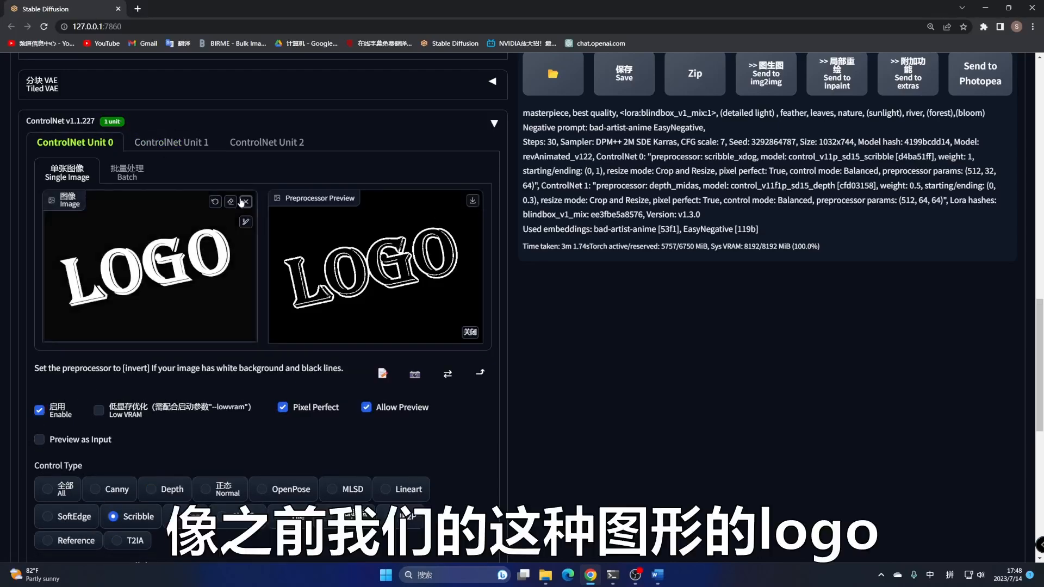
click(544, 574)
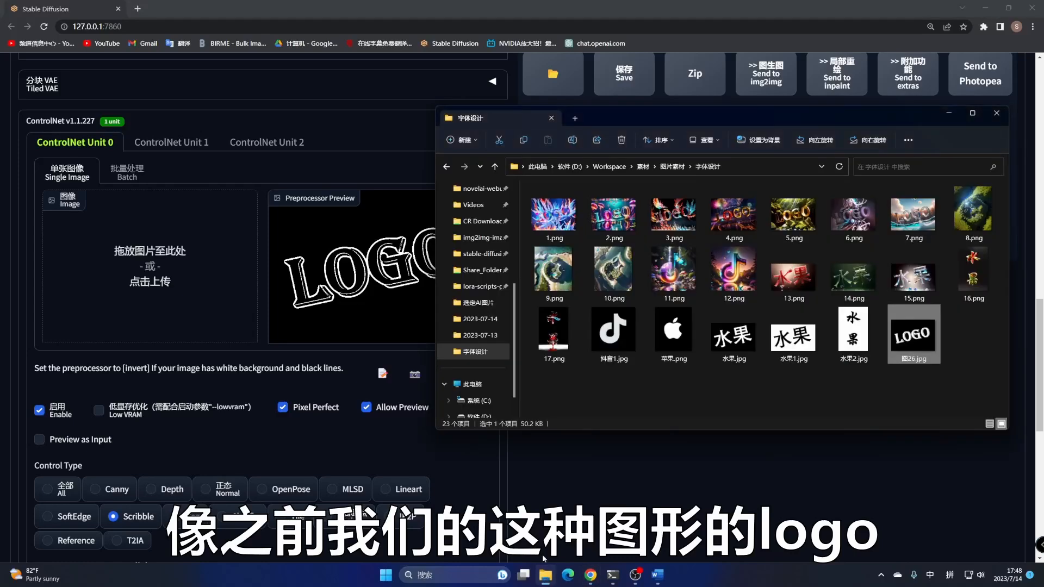
drag(680, 342, 154, 309)
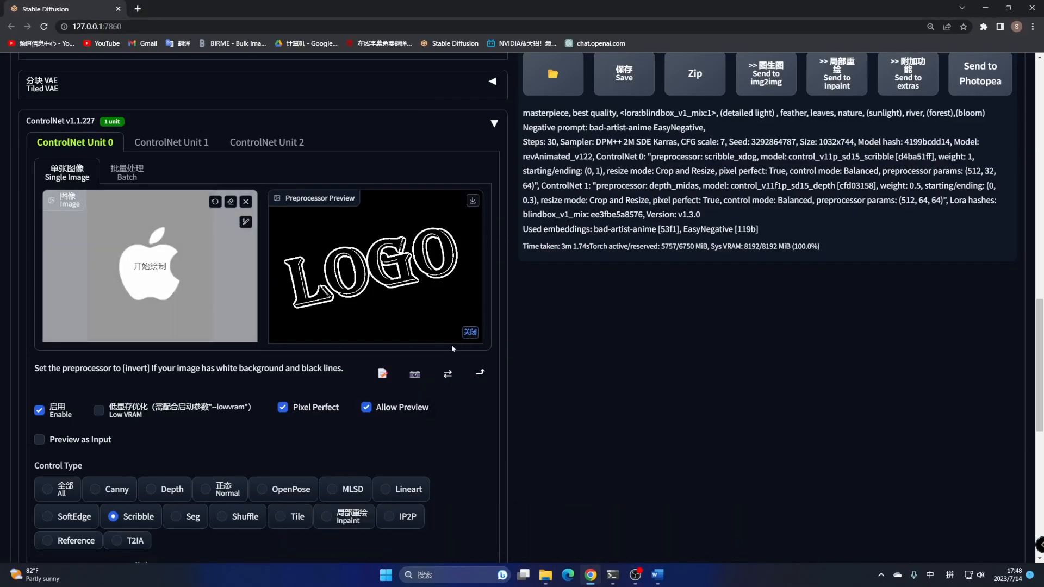
Step: Close the old LOGO preview and run the scribble_xdog preprocessor to preview the apple image's outline
click(467, 334)
scroll(367, 364, down, 3)
click(367, 253)
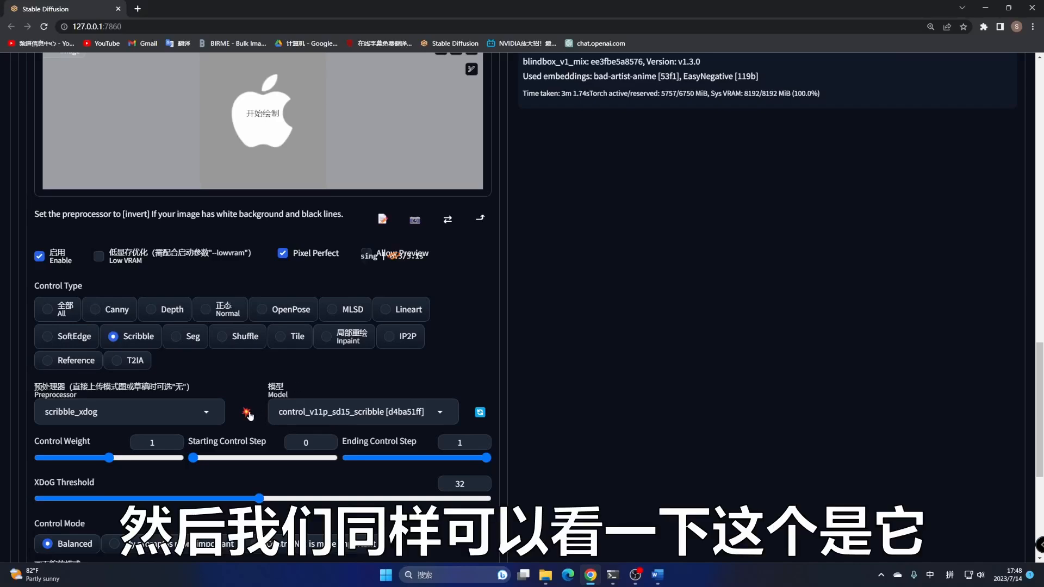
scroll(363, 240, up, 3)
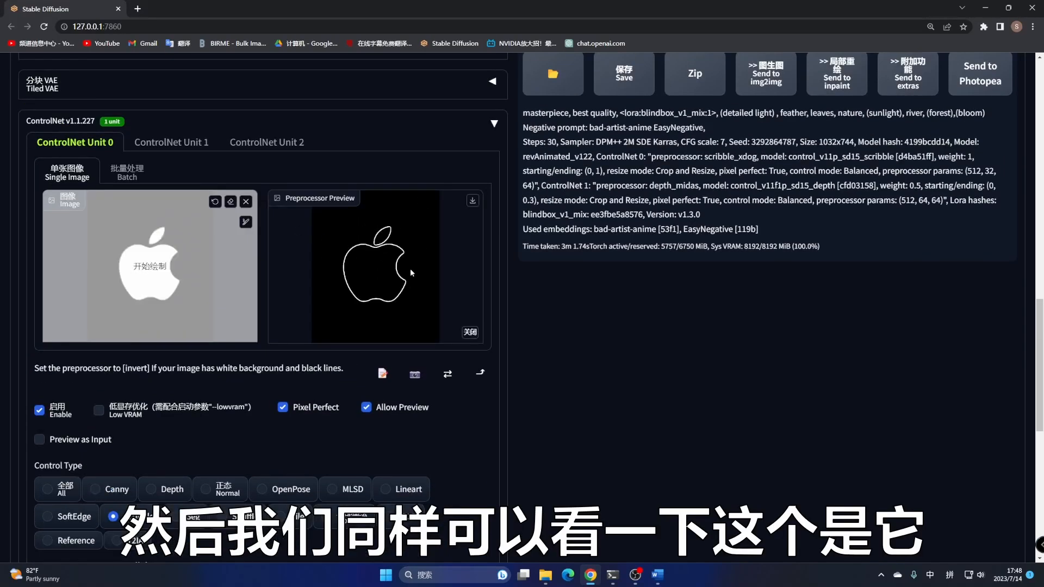
scroll(409, 272, down, 3)
scroll(402, 287, down, 1)
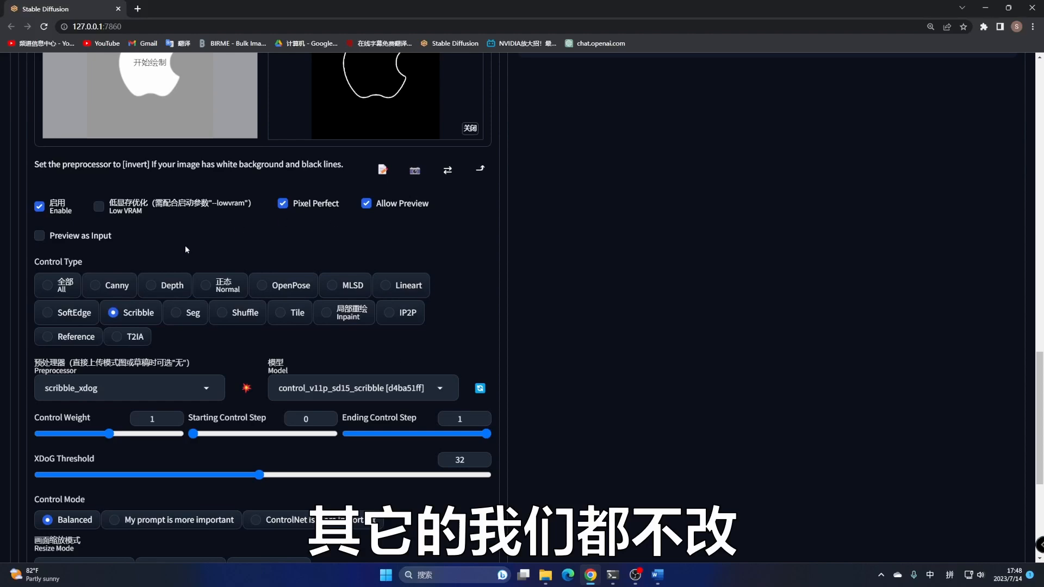
scroll(395, 264, up, 4)
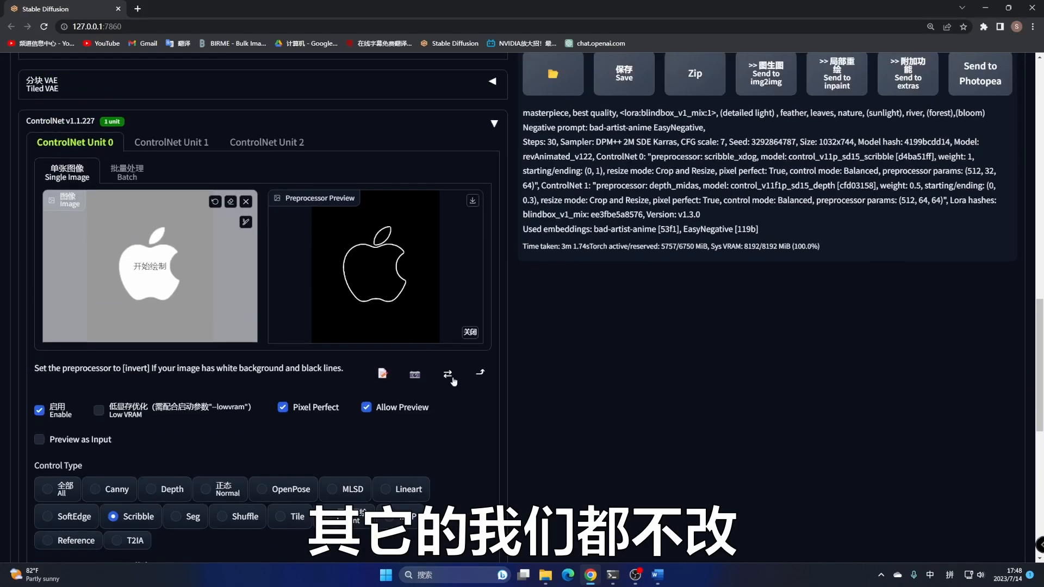
Step: Send the apple image's dimensions to the output size settings and lock the aspect ratio
click(481, 374)
scroll(471, 356, up, 6)
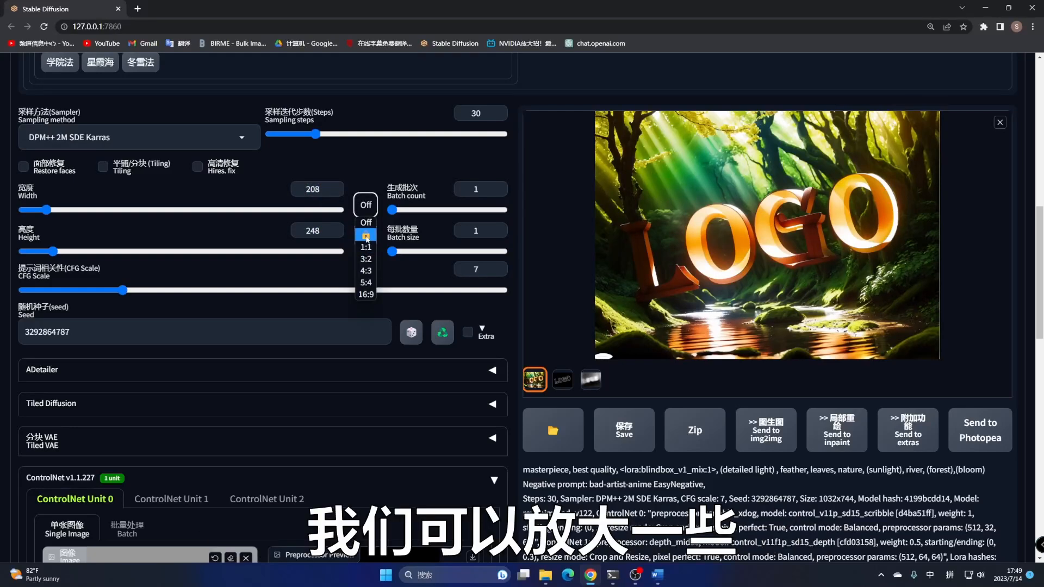
click(366, 222)
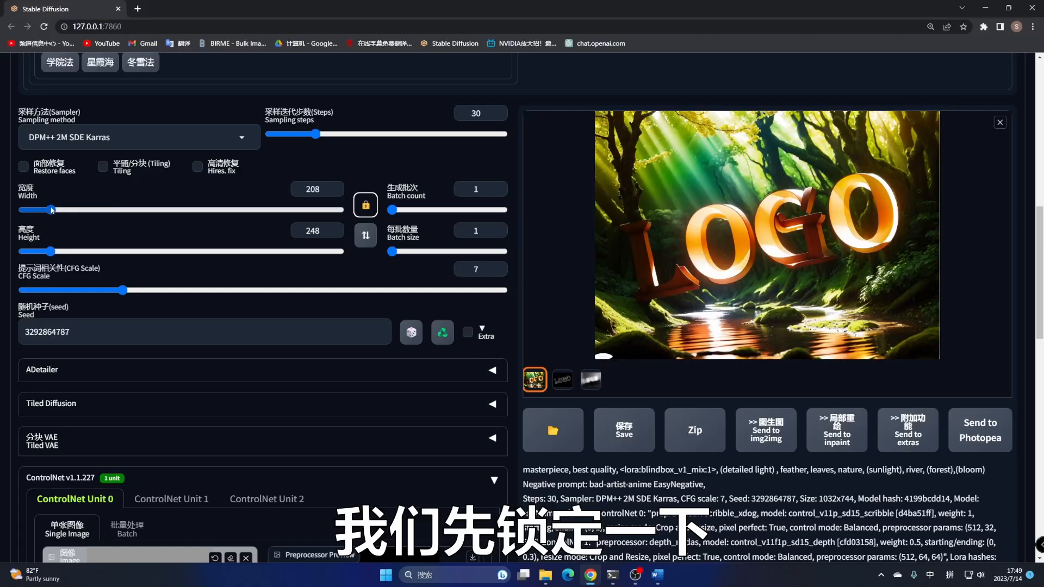
Step: Set the output width to 512 with the proportions locked and reset the seed to -1
drag(55, 214, 160, 208)
double_click(314, 189)
text(5)
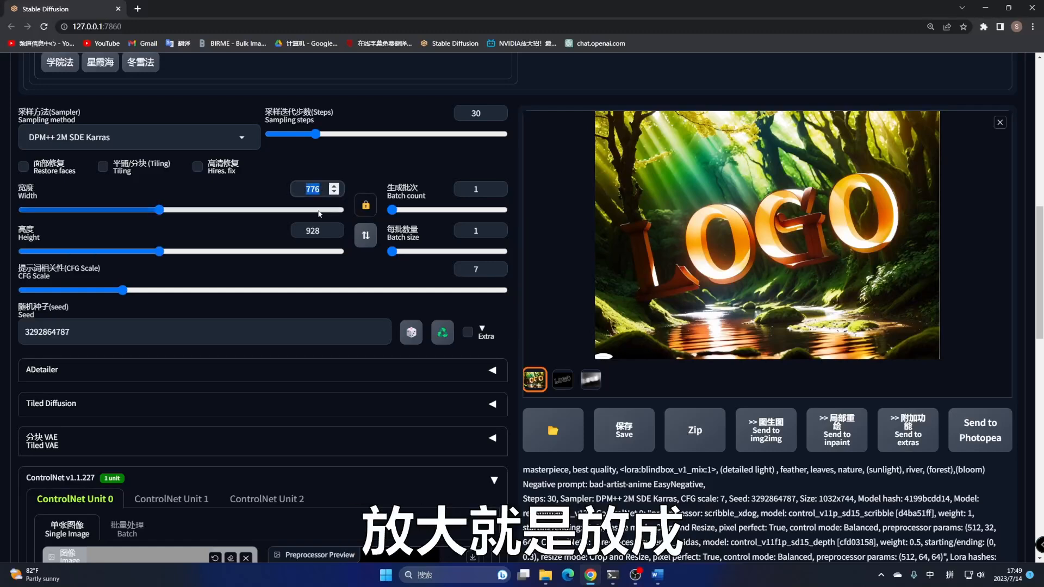
text(12)
click(354, 171)
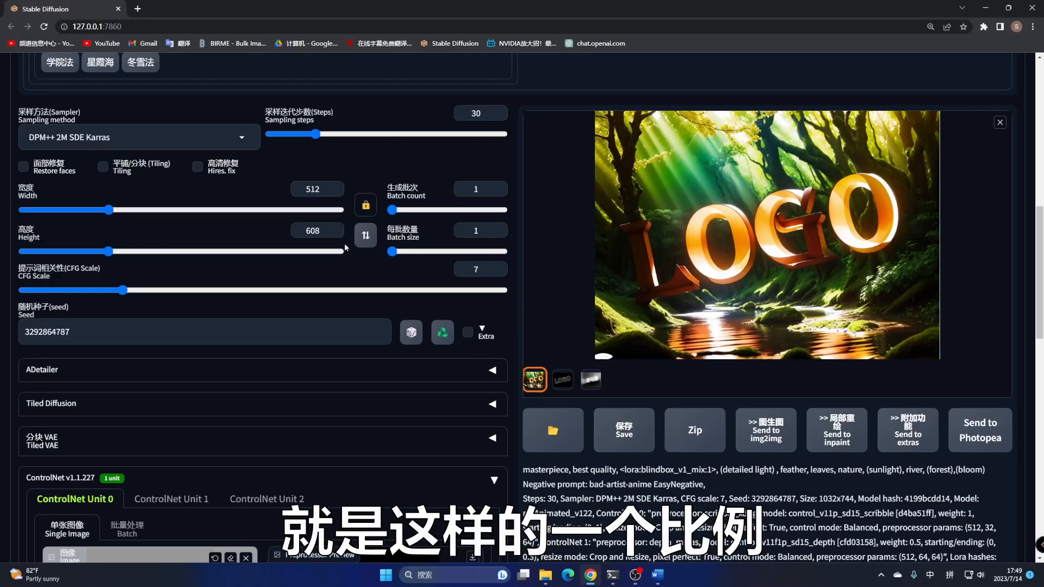
scroll(448, 299, down, 1)
Step: Clear the forest prompt and load the "Sea island, architecture, vegetation, aerial view" prompt from entry 10 of the txt2img prompt history
scroll(389, 302, up, 10)
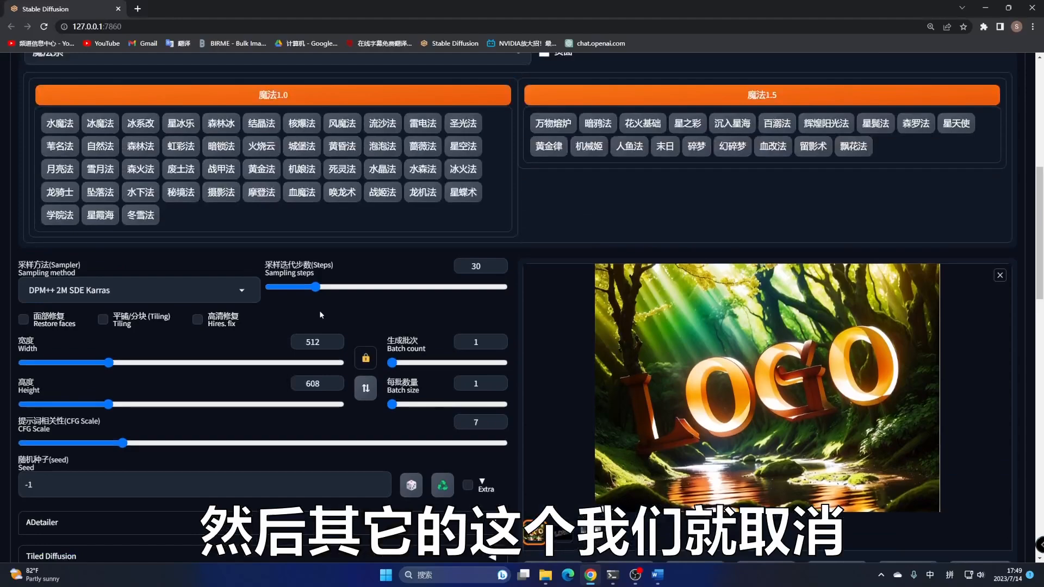
scroll(322, 297, up, 1)
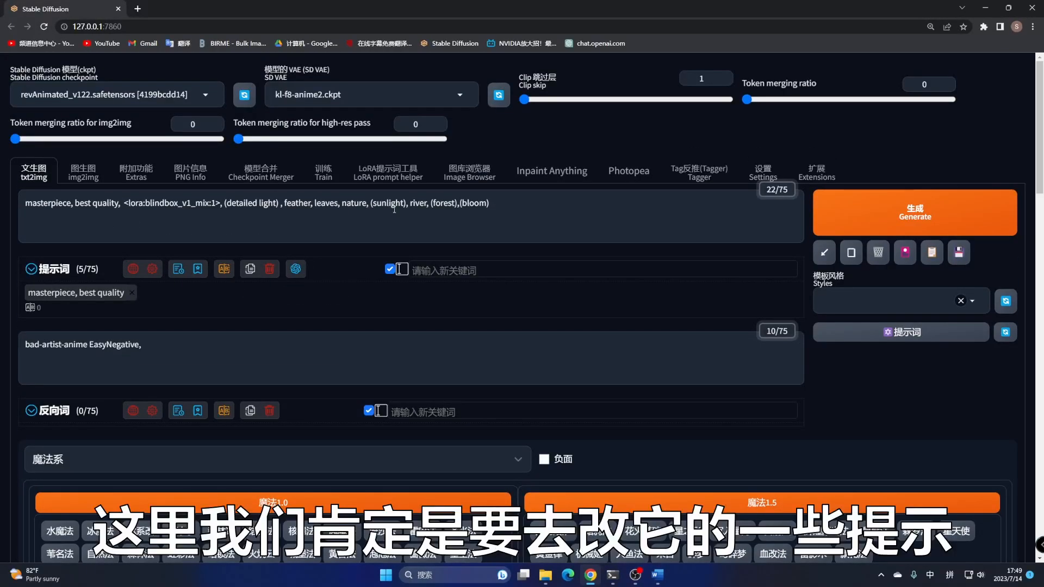
drag(549, 205, 2, 206)
key(BackSpace)
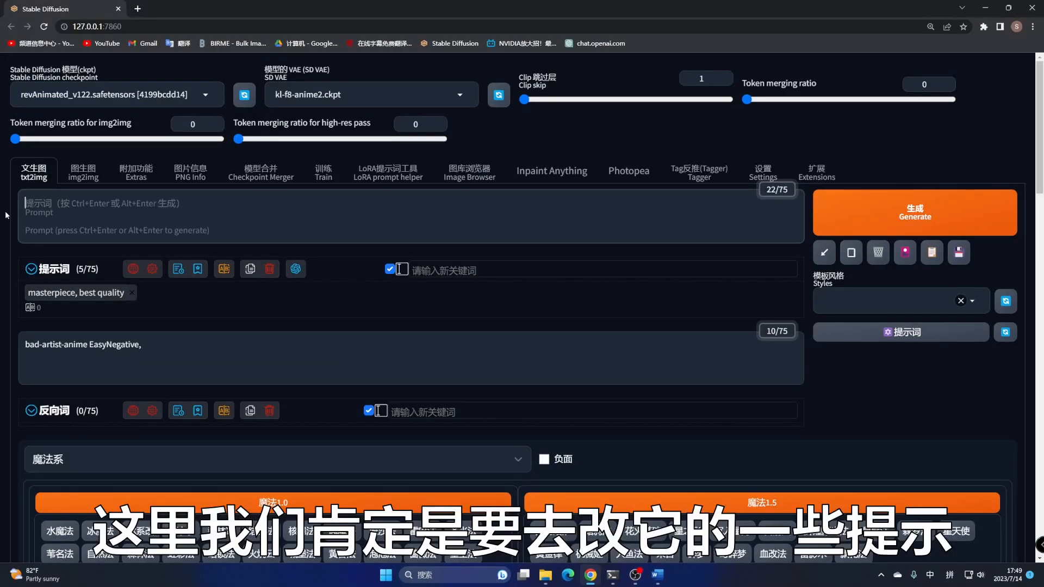
click(178, 270)
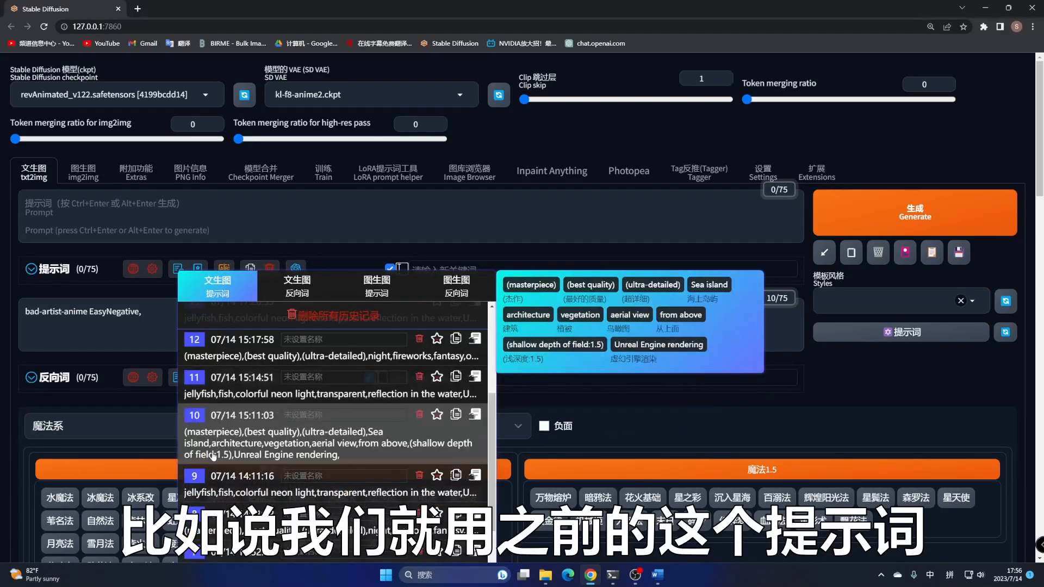
click(476, 414)
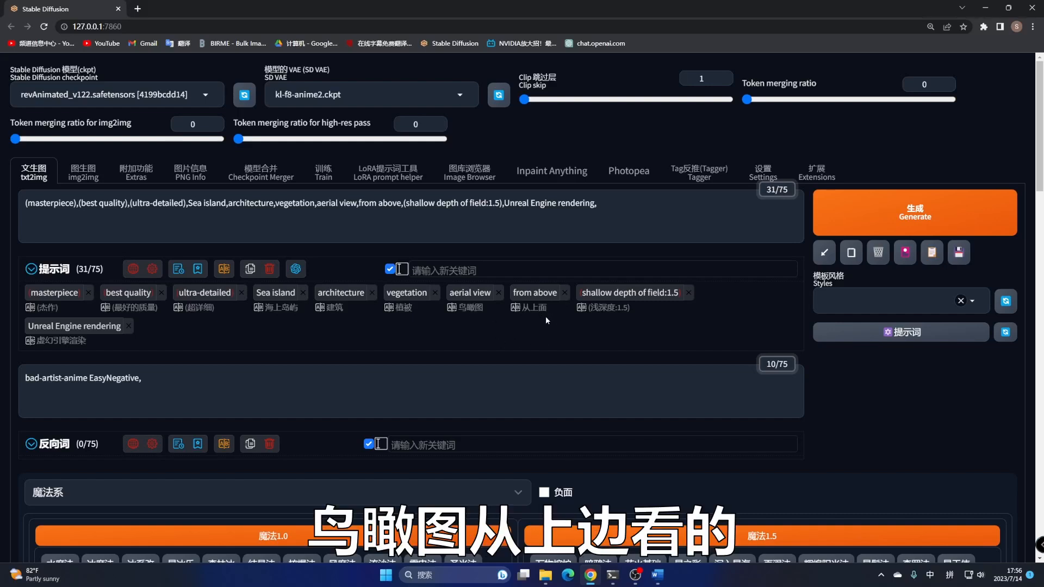
click(193, 388)
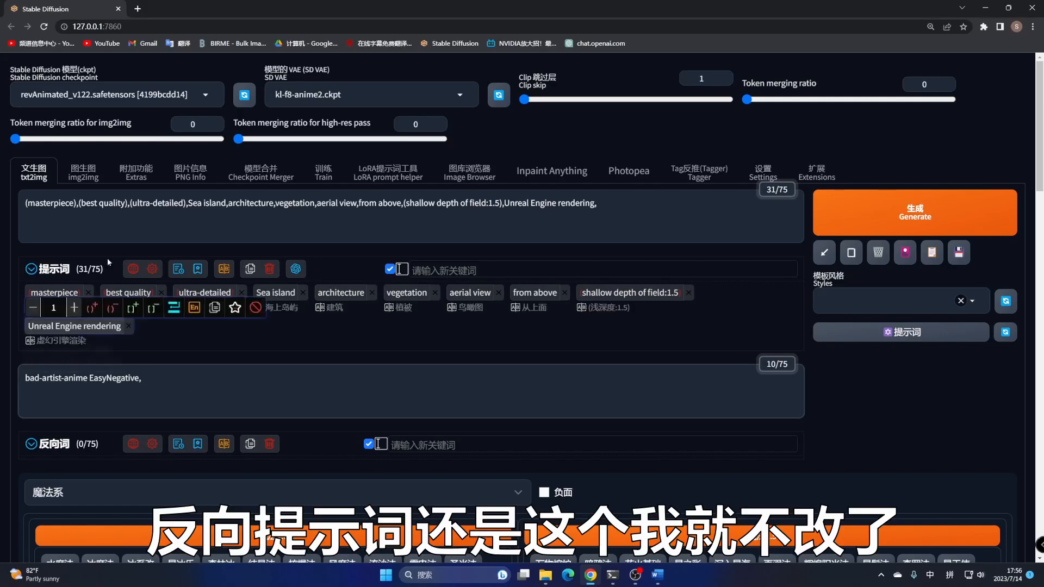
Step: Hide the 提示词 preset panel beneath the prompt areas
scroll(298, 250, down, 7)
scroll(298, 250, up, 5)
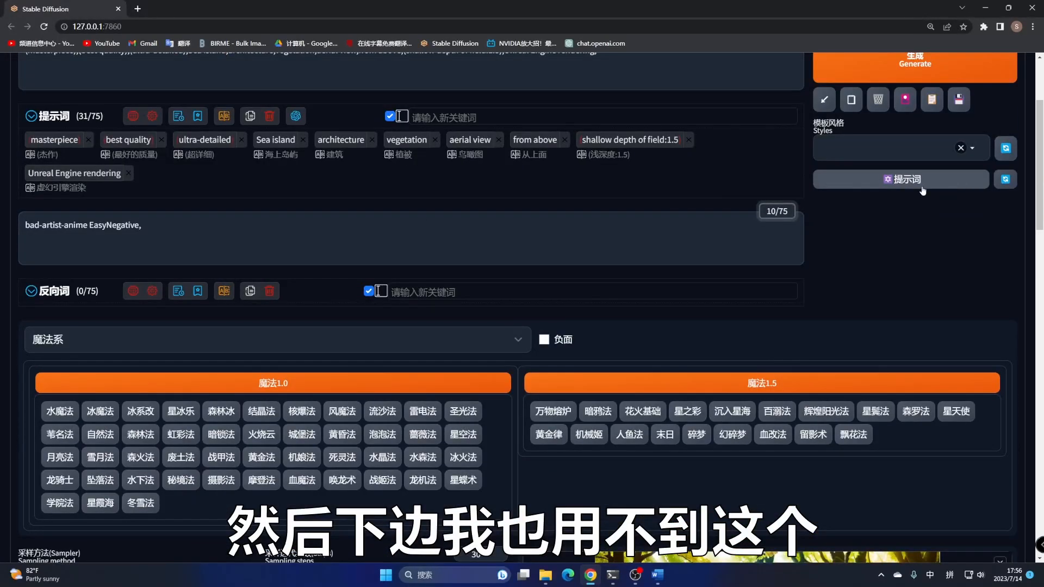
click(922, 187)
scroll(233, 173, down, 2)
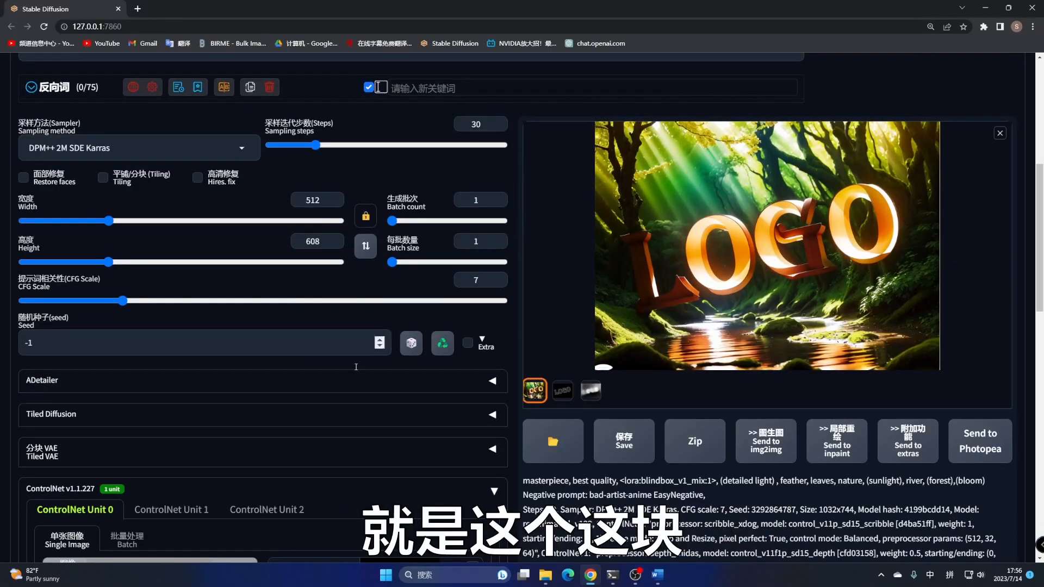
Step: Set the batch count to 4, leave the sampling steps at 30, and generate the sea-island apple images
scroll(313, 322, down, 3)
scroll(473, 289, up, 3)
double_click(469, 199)
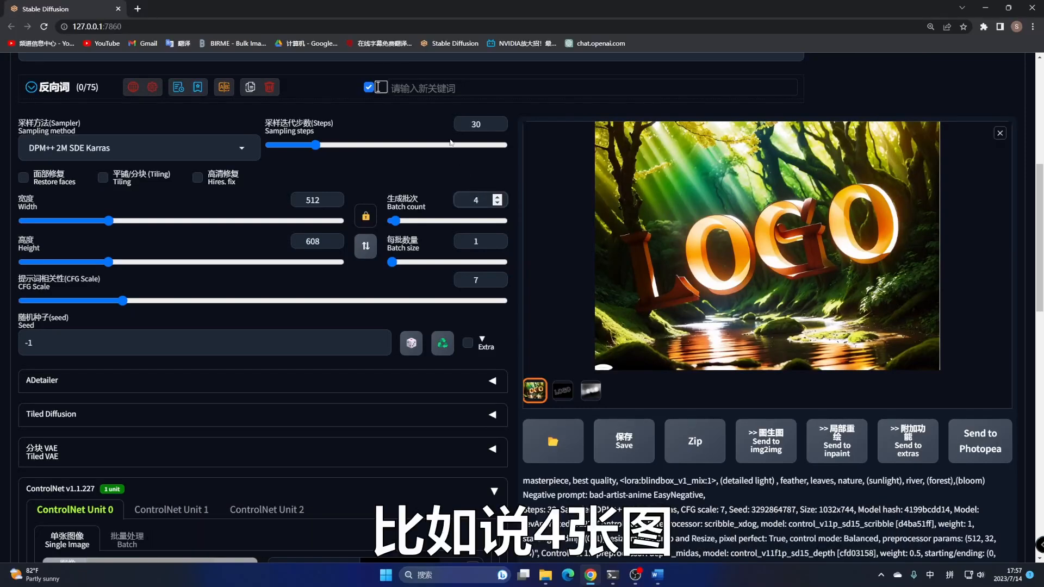
click(454, 145)
scroll(373, 286, down, 5)
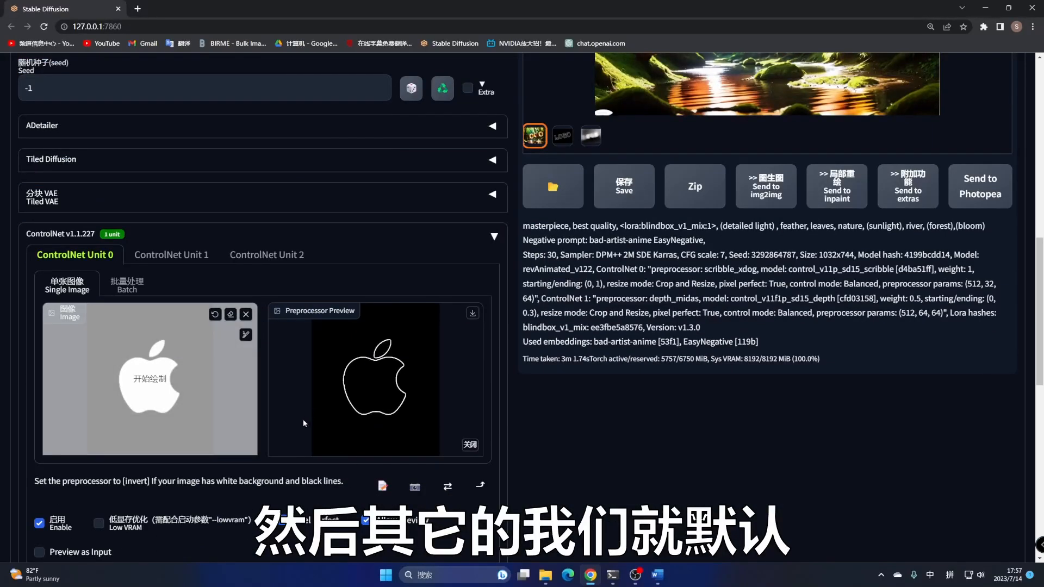
scroll(307, 417, down, 4)
scroll(307, 422, up, 12)
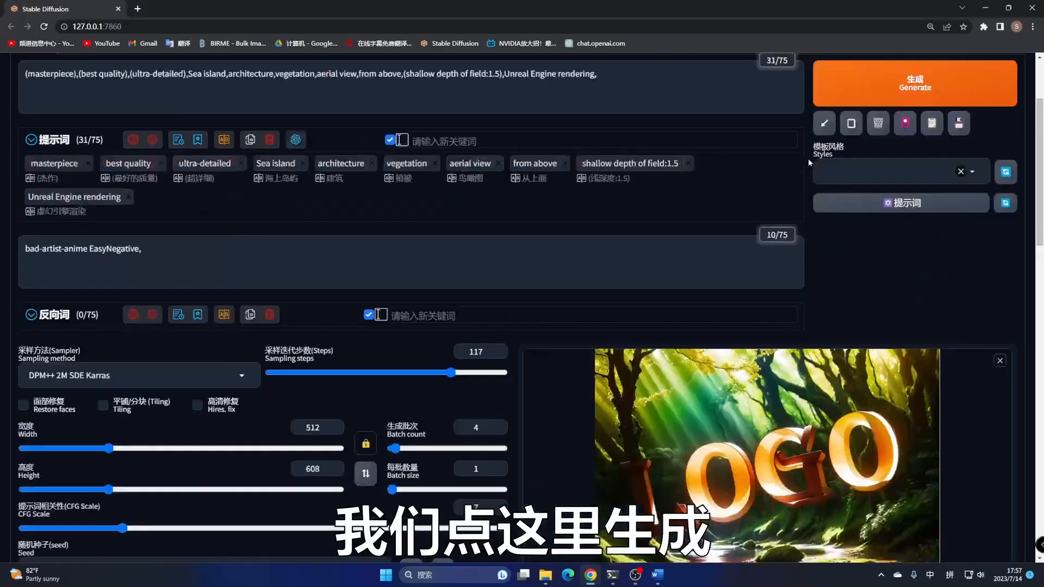
click(925, 207)
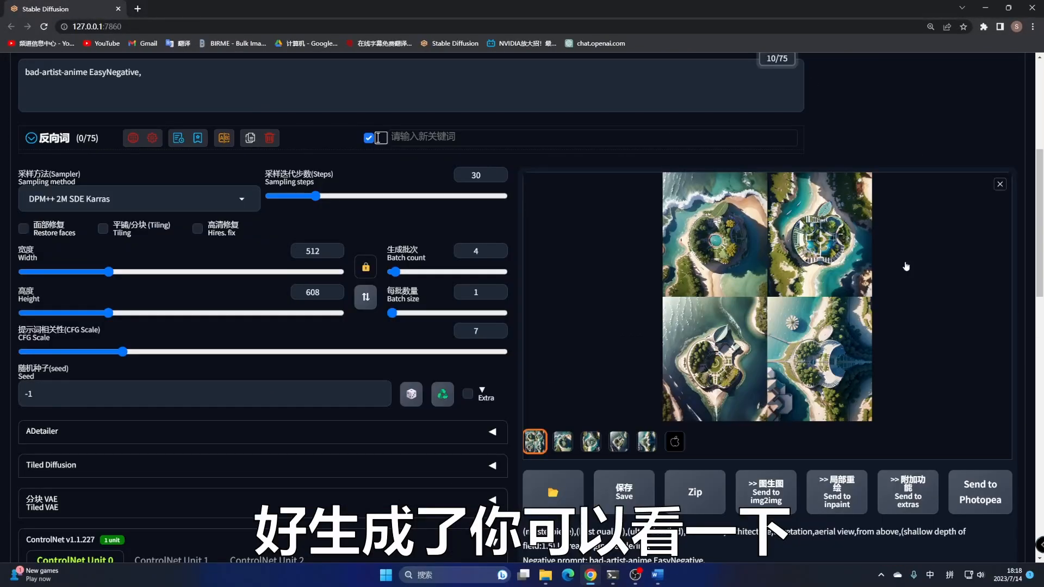
Step: Compare the generated sea-island apple images one by one, enlarged and in the results gallery
click(563, 441)
click(767, 296)
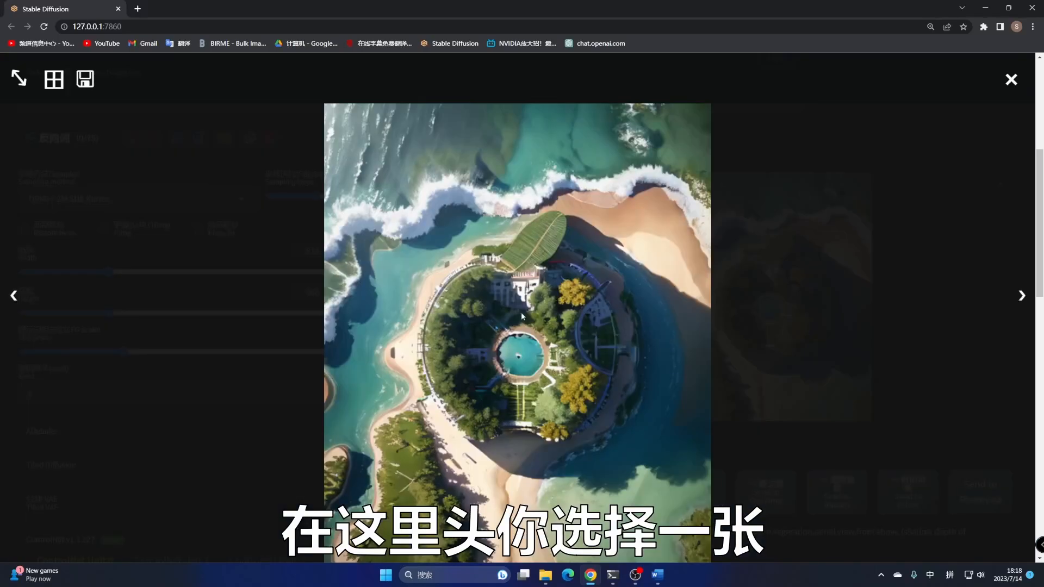
click(1022, 301)
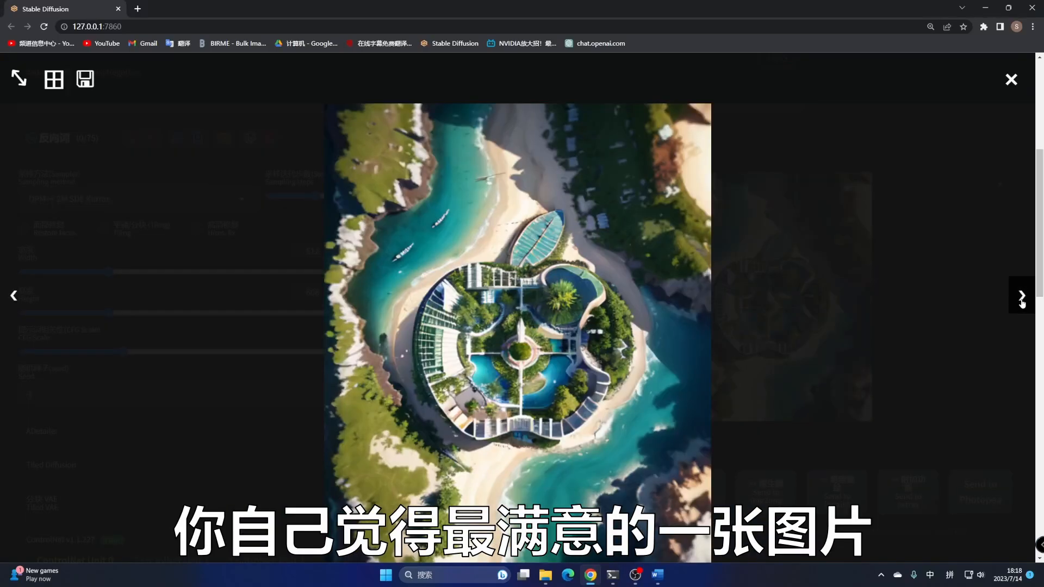
click(1023, 299)
click(1023, 297)
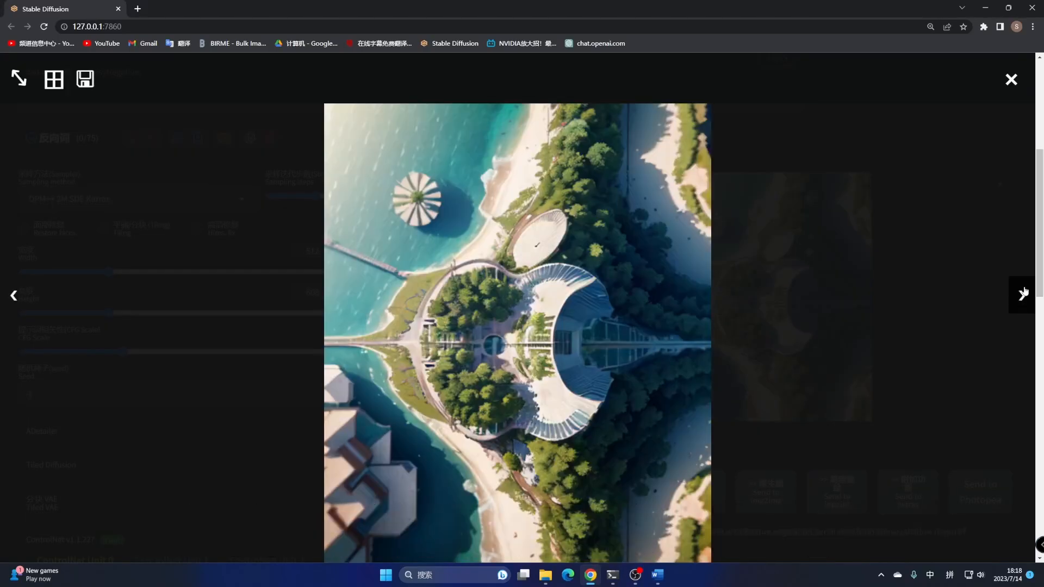
click(1012, 82)
click(563, 442)
click(623, 447)
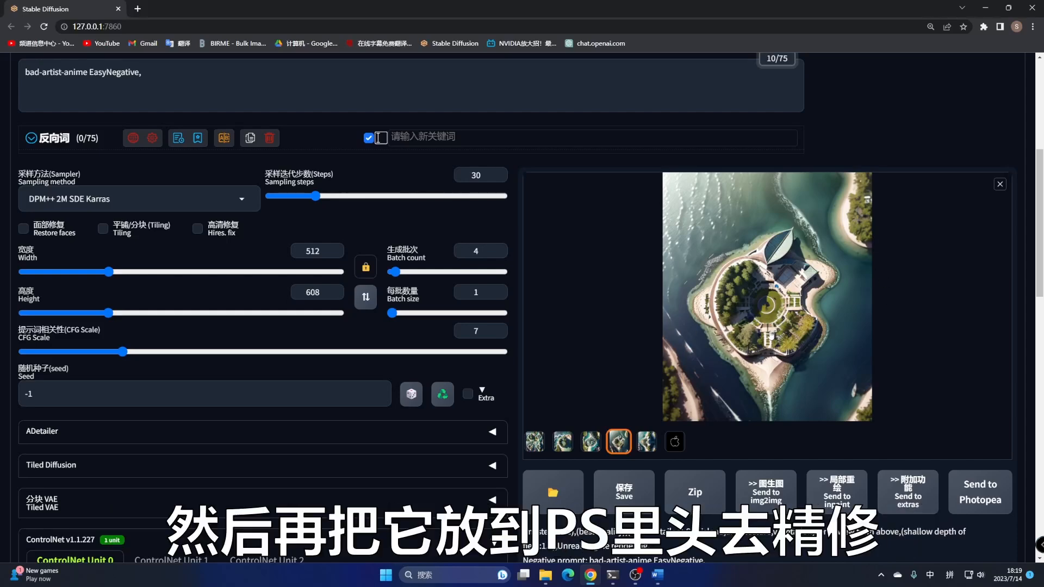
click(563, 441)
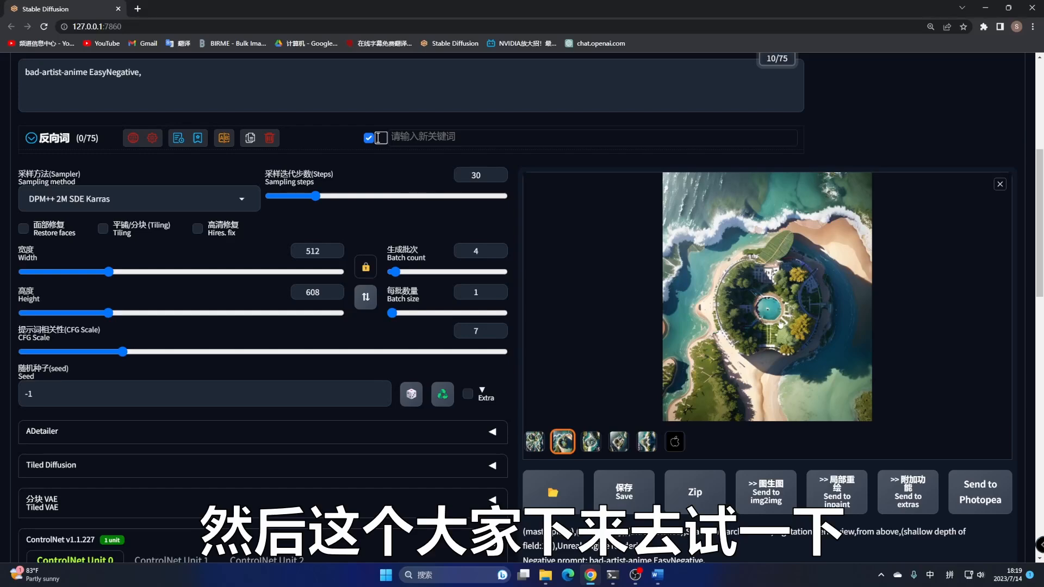
Step: Replace the apple image in ControlNet Unit 0 with the black-on-white lettering file 水果1.jpg from the 字体设计 folder
scroll(457, 338, down, 5)
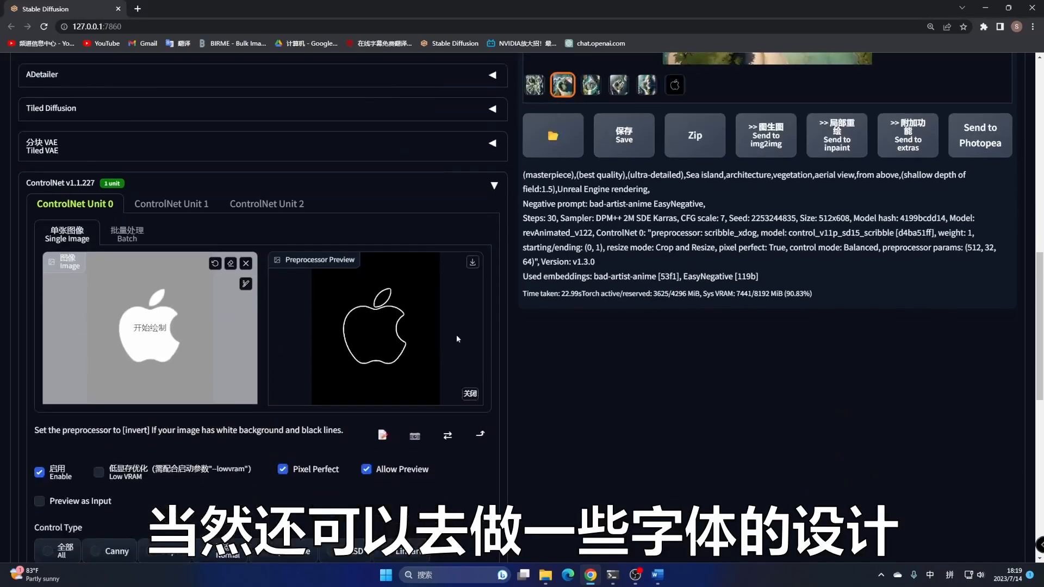
click(246, 263)
click(545, 575)
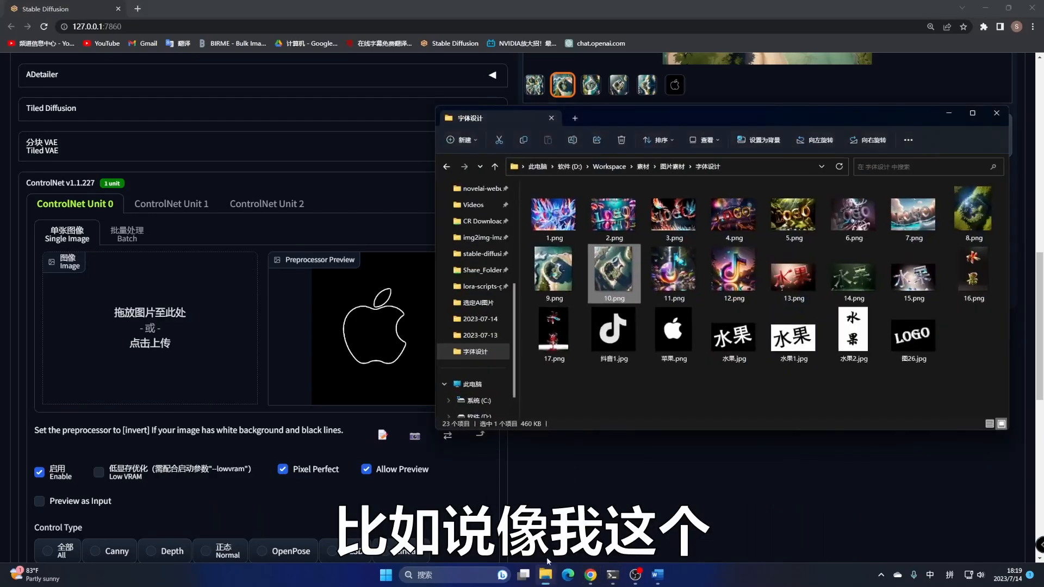
drag(802, 344, 234, 376)
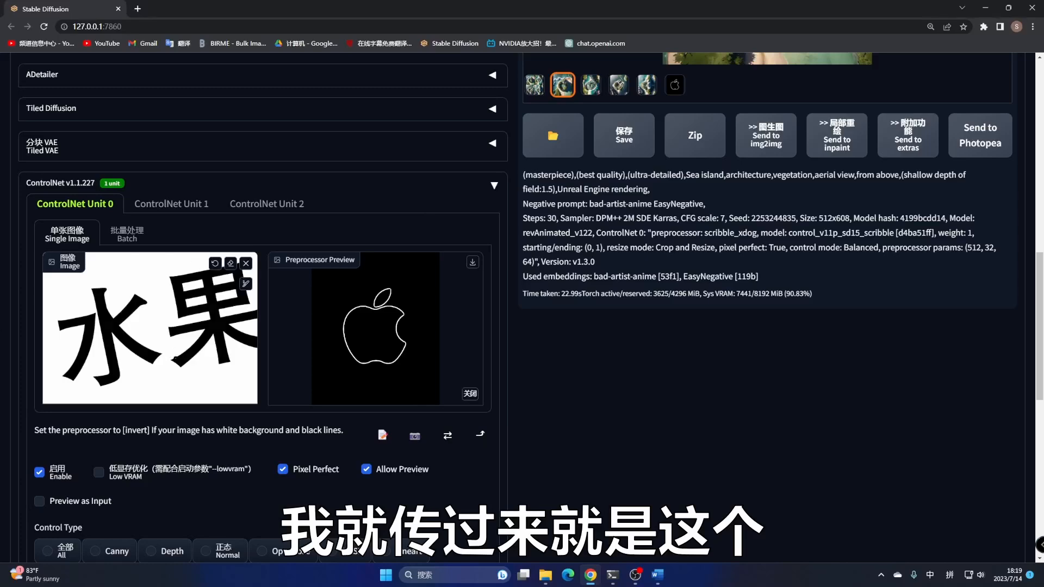
Step: Set ControlNet Unit 0's control type to All and its preprocessor to "invert (from white bg & black line)"
scroll(208, 416, down, 3)
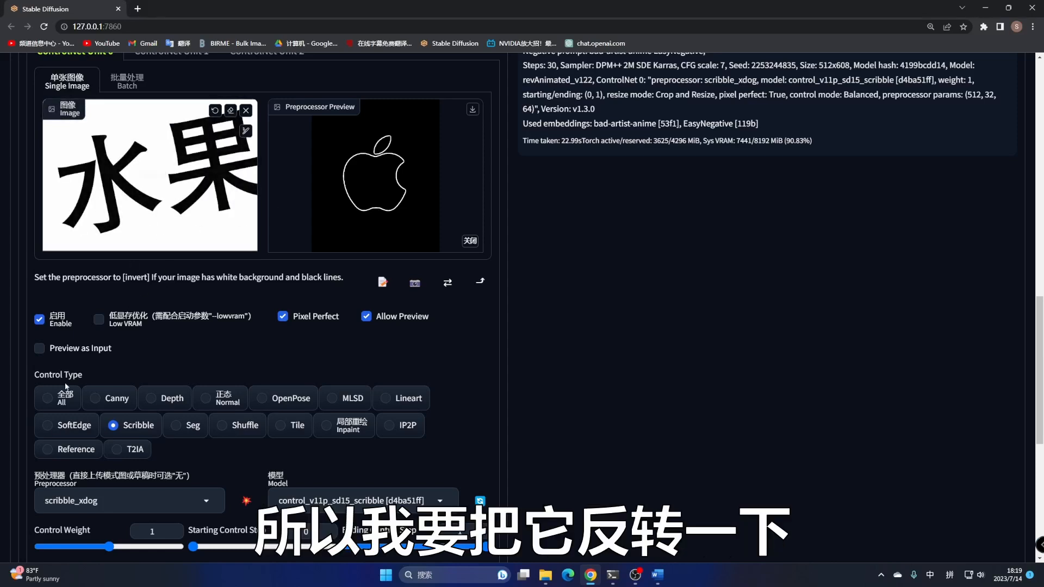
click(52, 399)
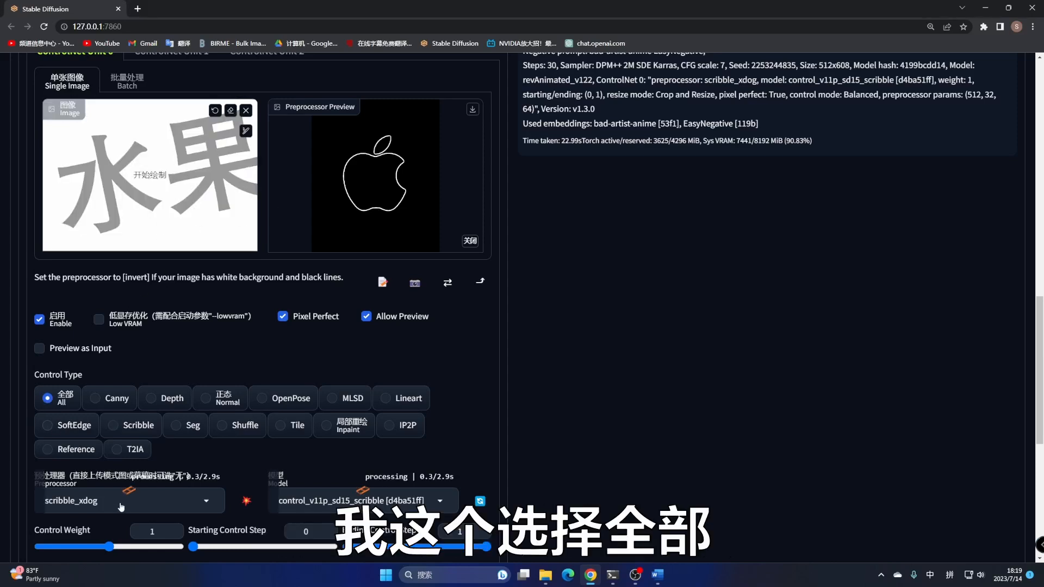
click(120, 503)
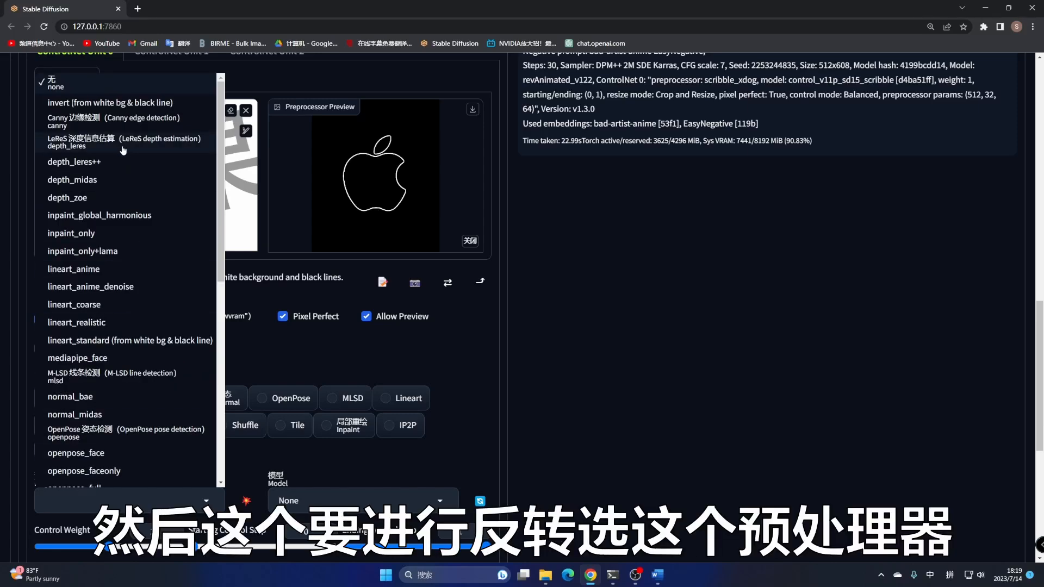
click(80, 104)
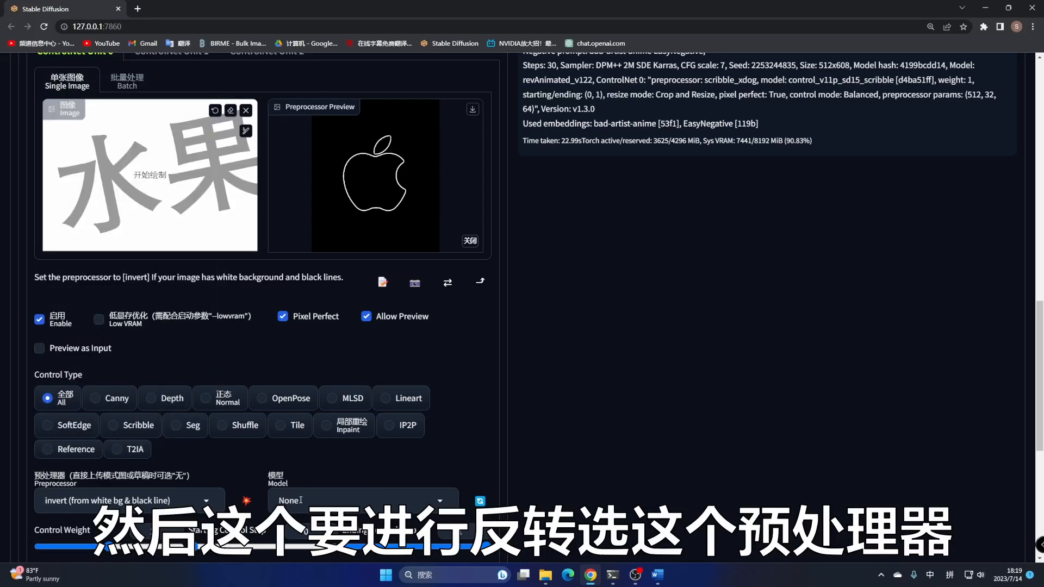
Step: Choose the control_v11f1p_sd15_depth model for Unit 0 and run the preprocessor preview of the 水果 lettering
click(365, 502)
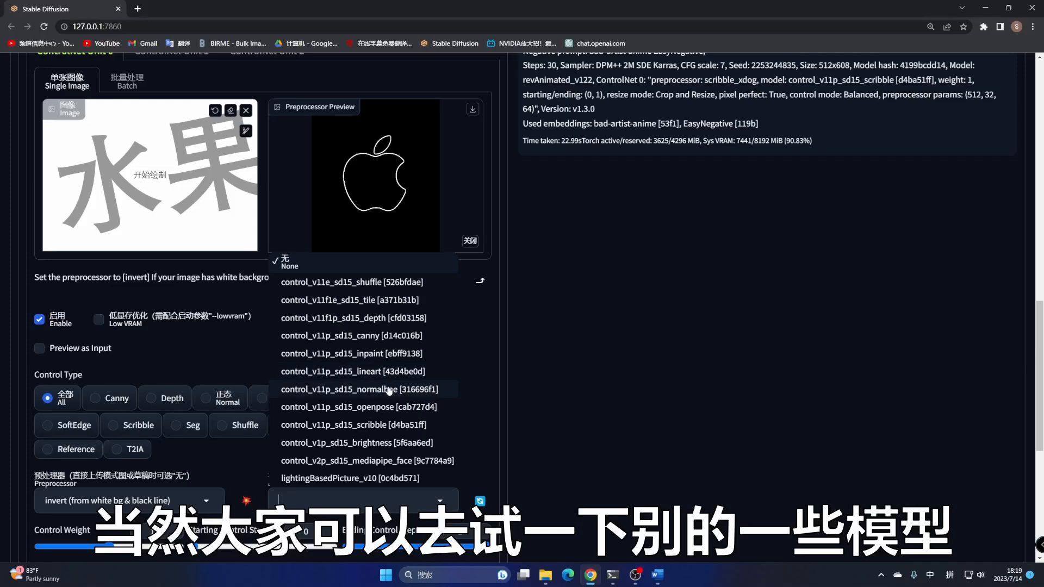
click(389, 317)
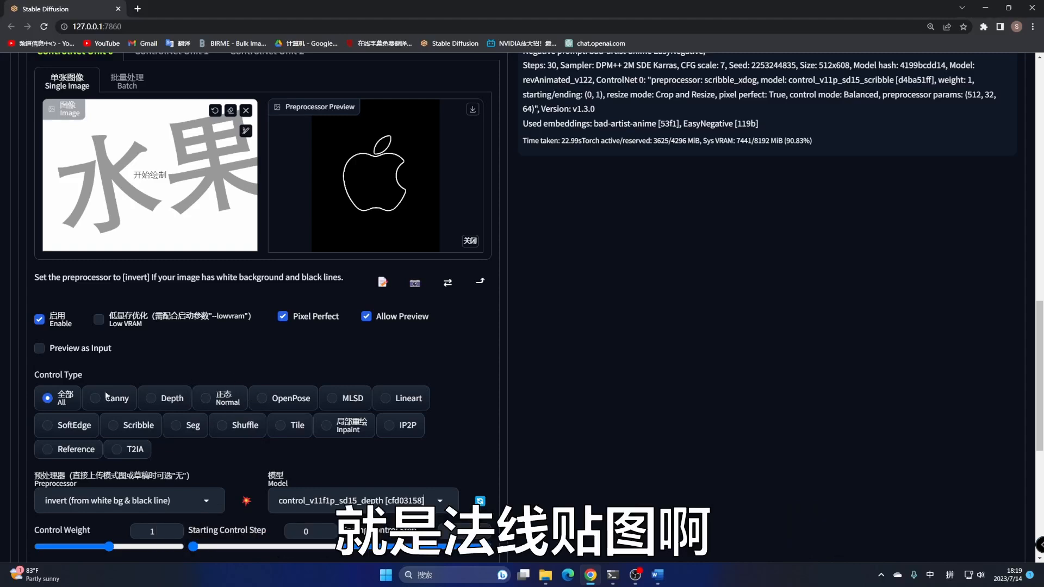
click(245, 502)
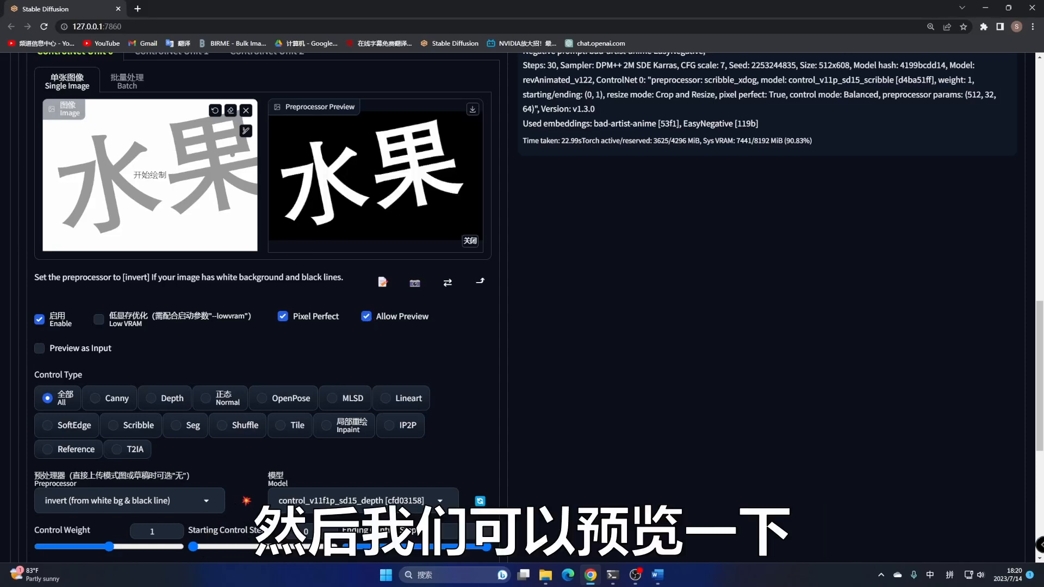
click(217, 160)
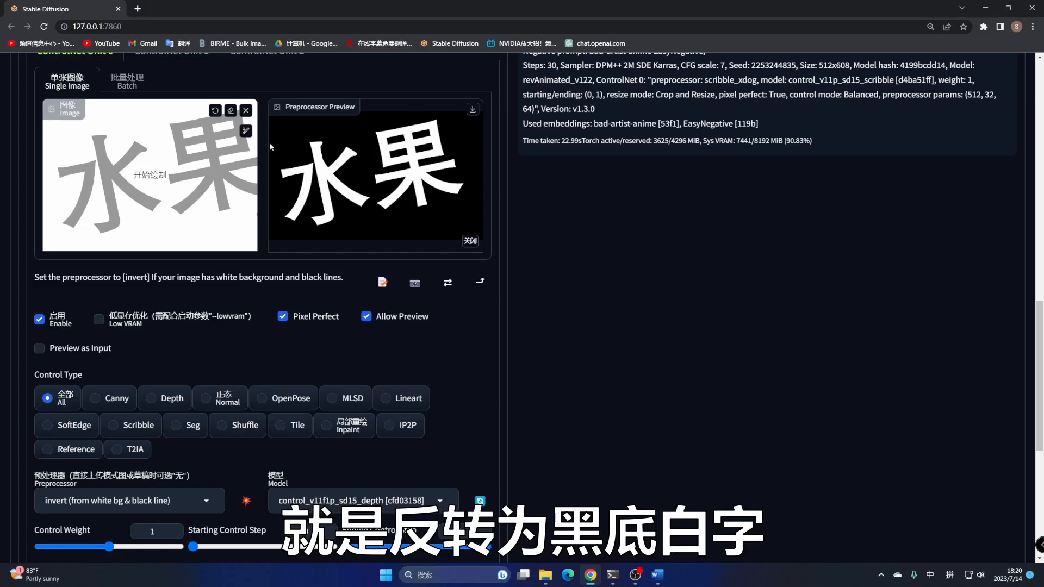
Step: Clear the sea-island prompt and add the keyword 各种水果 ("Various fruits") to the positive prompt
scroll(364, 212, down, 4)
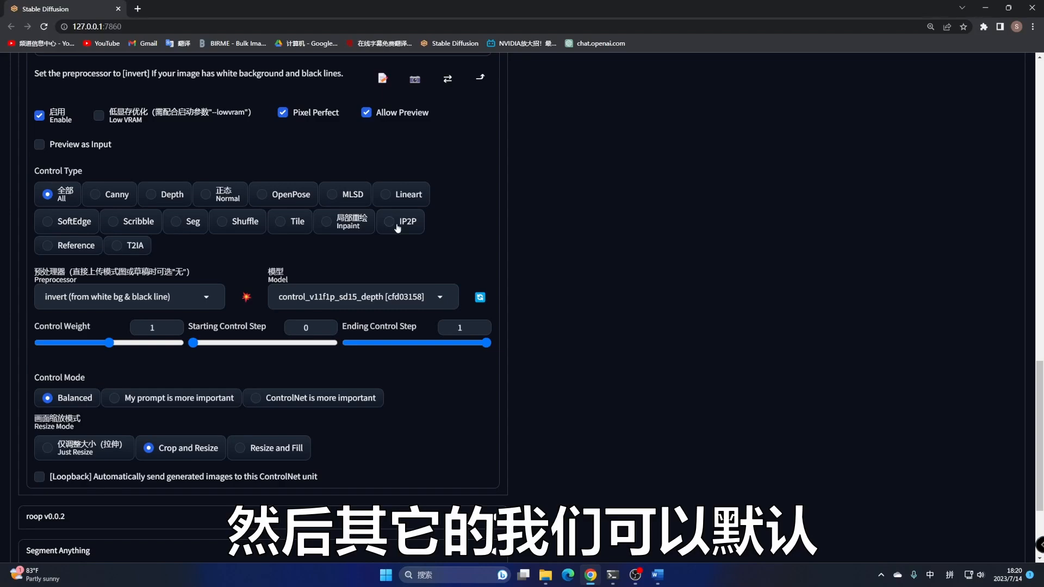
scroll(327, 283, up, 3)
scroll(335, 297, up, 8)
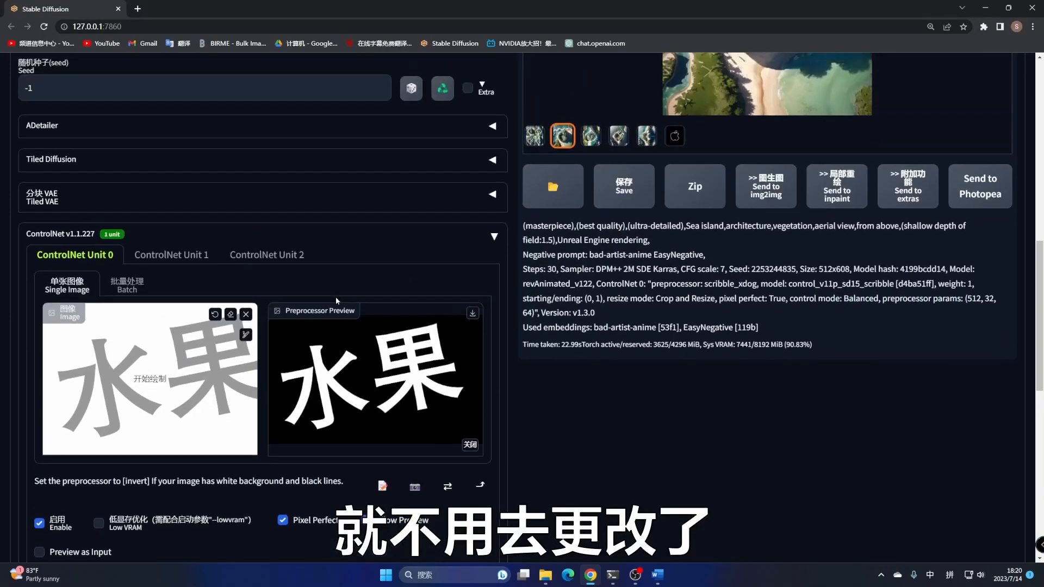
scroll(335, 297, up, 9)
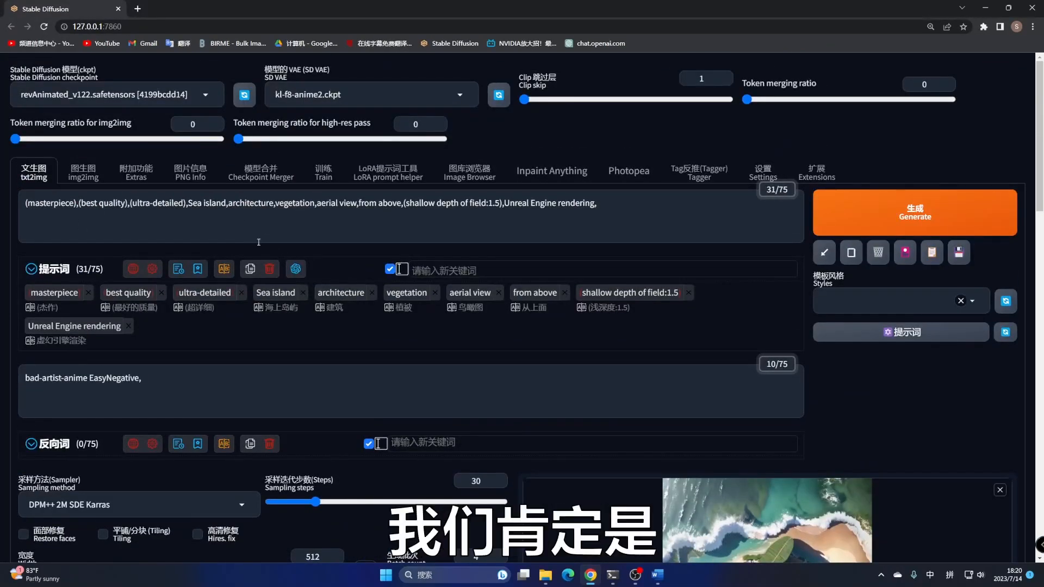
drag(602, 231, 0, 191)
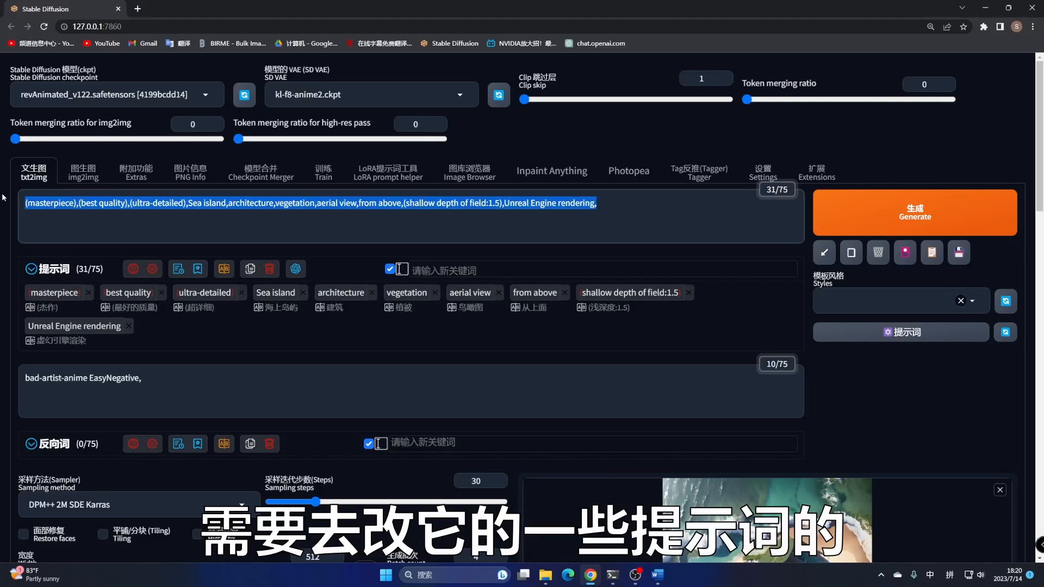
key(BackSpace)
click(441, 271)
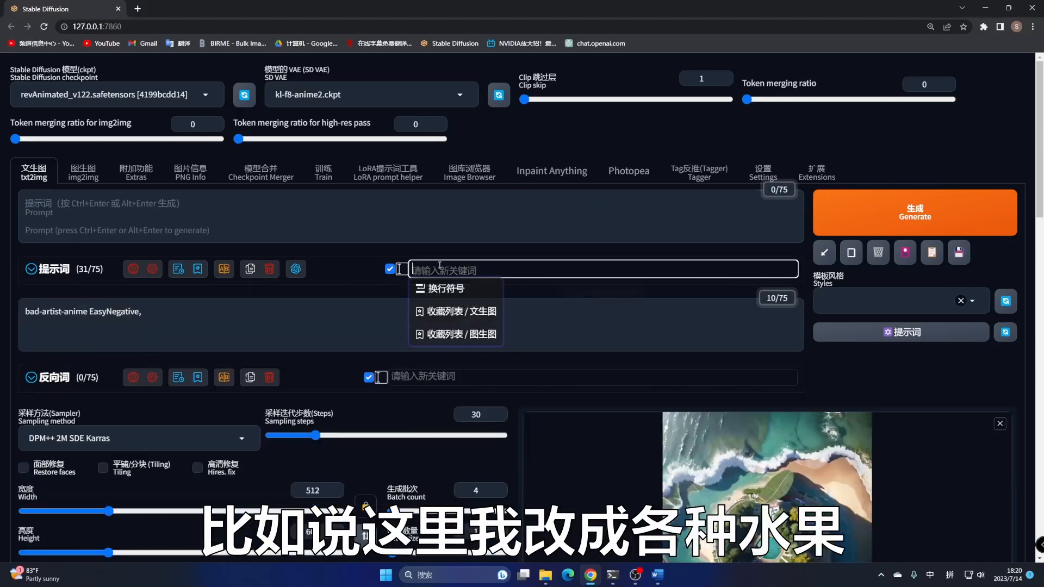
text(gezhong)
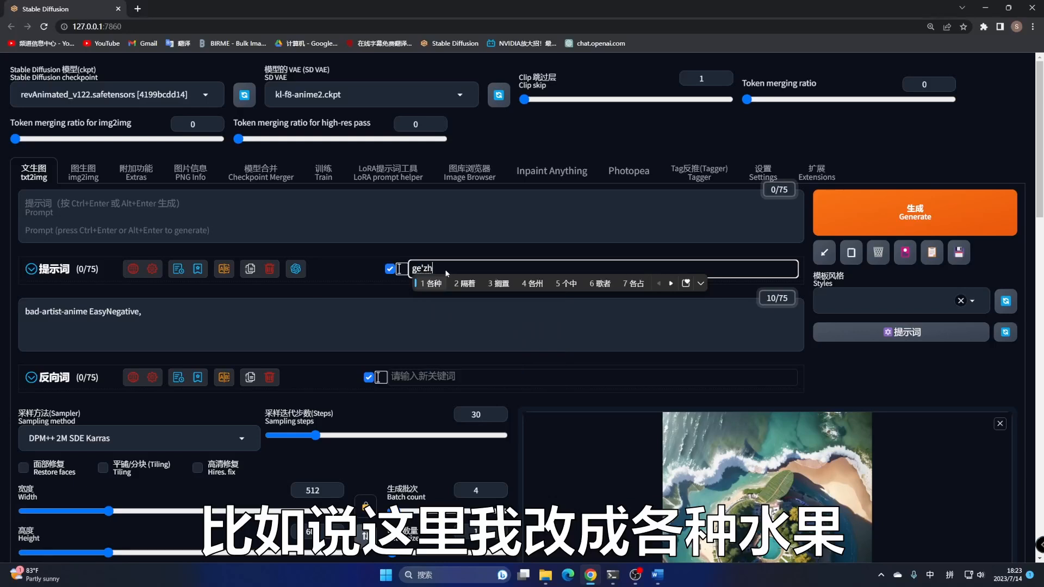
key(space)
text(shuiguo)
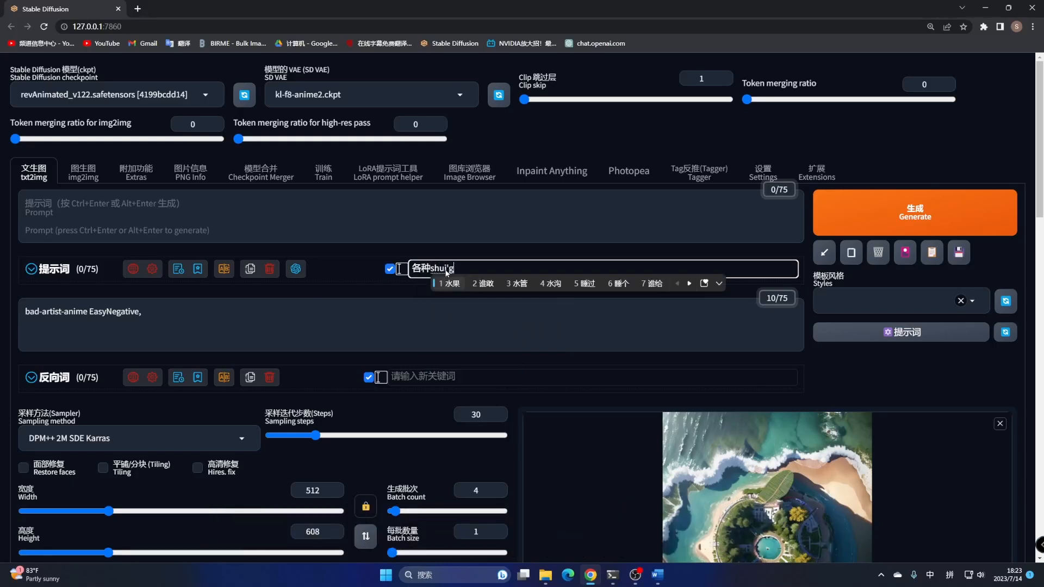
key(space)
key(Return)
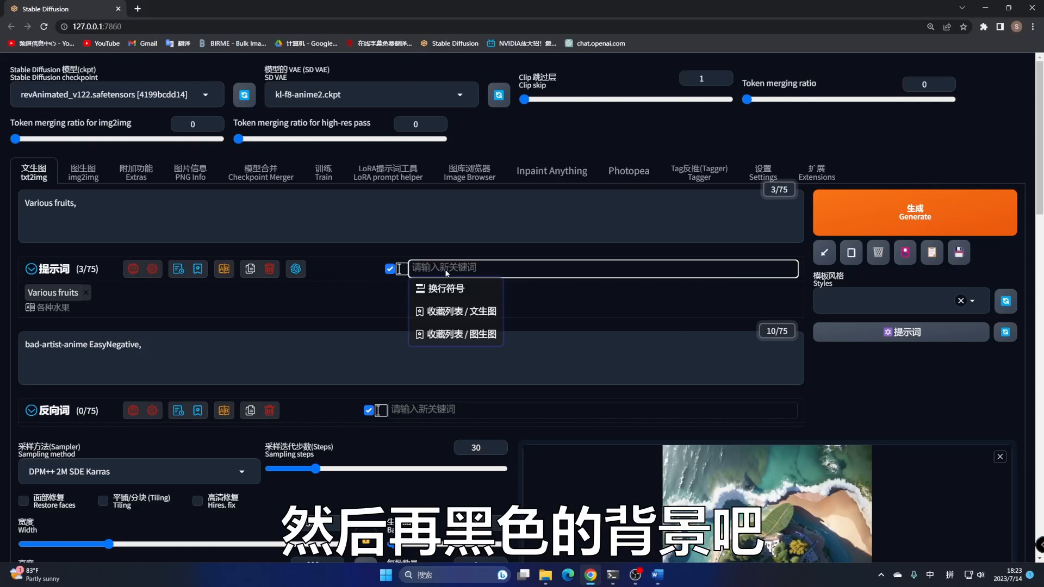
Step: Add the keyword 黑色的背景 ("Black background") to the positive prompt
text(heise)
key(space)
text(de)
key(space)
text(beijing)
key(space)
key(Return)
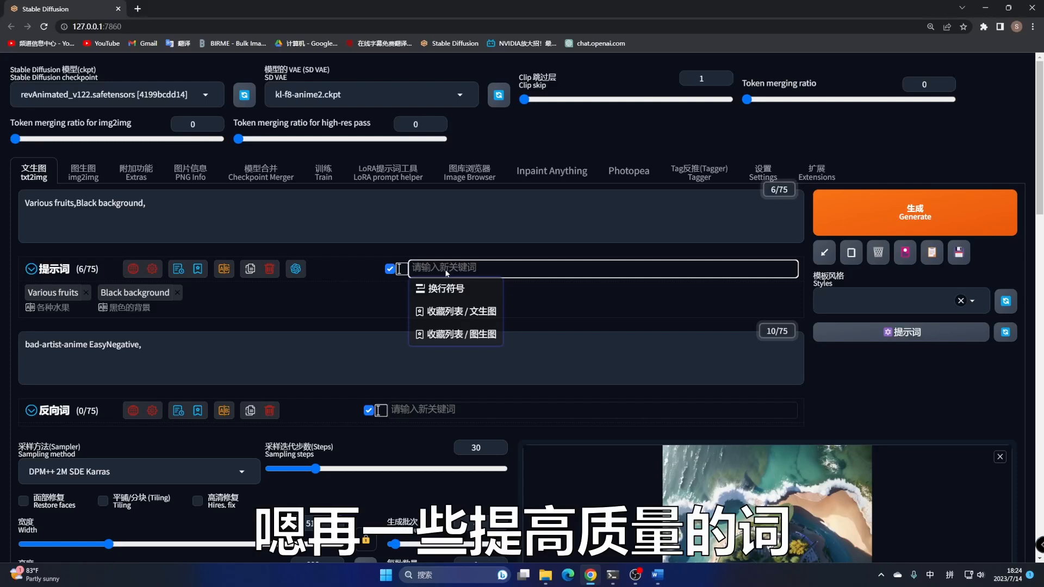
Step: Look up 正向 among the positive keywords and add its "masterpiece, best quality" suggestion to the prompt
text(zhengxiang)
key(space)
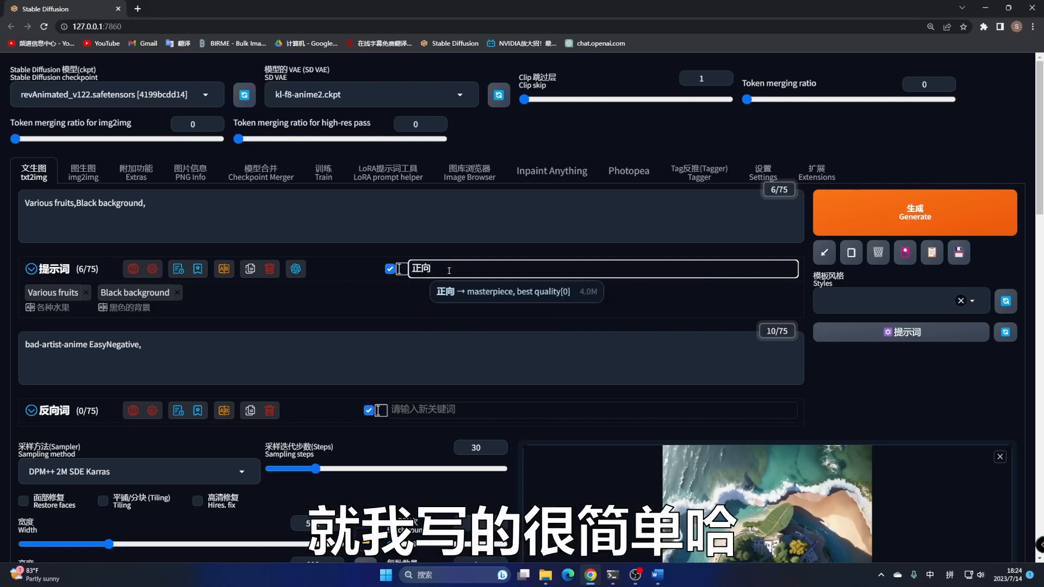
click(484, 292)
key(Return)
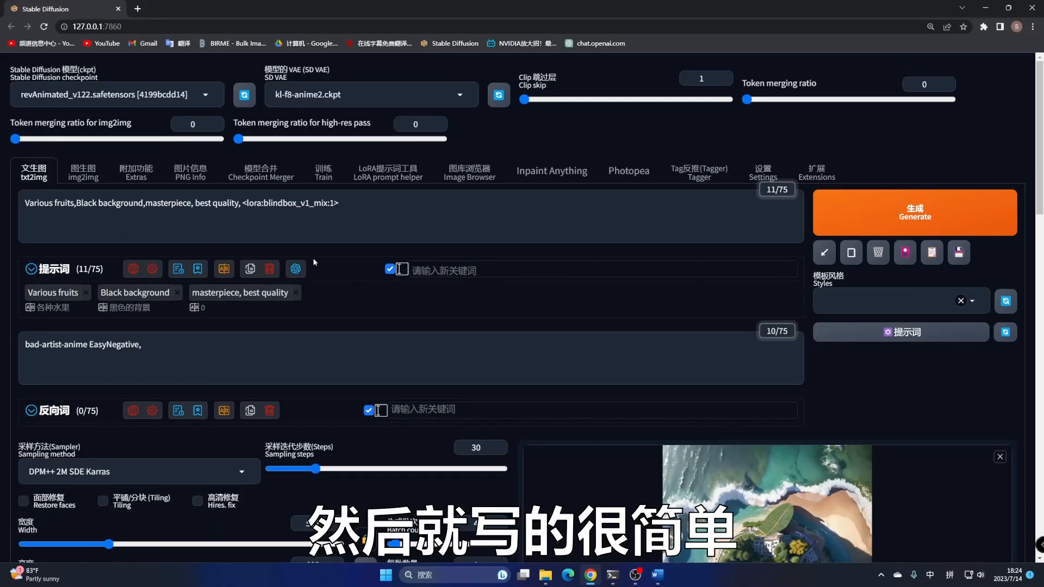
Step: Send the 水果 image's dimensions from ControlNet Unit 0 to the output width and height, giving 1064 × 640
scroll(337, 257, down, 10)
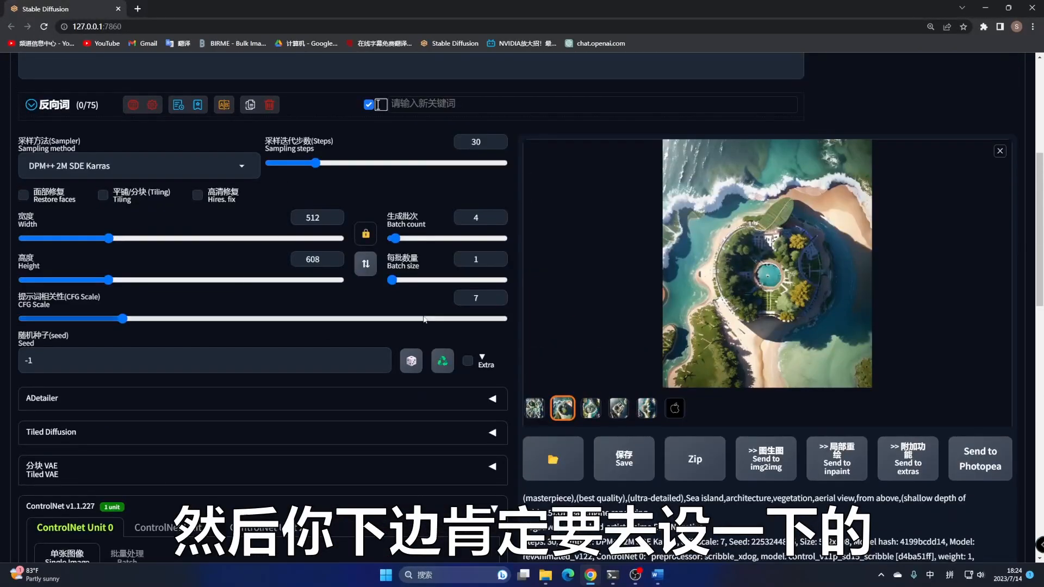
scroll(344, 385, down, 8)
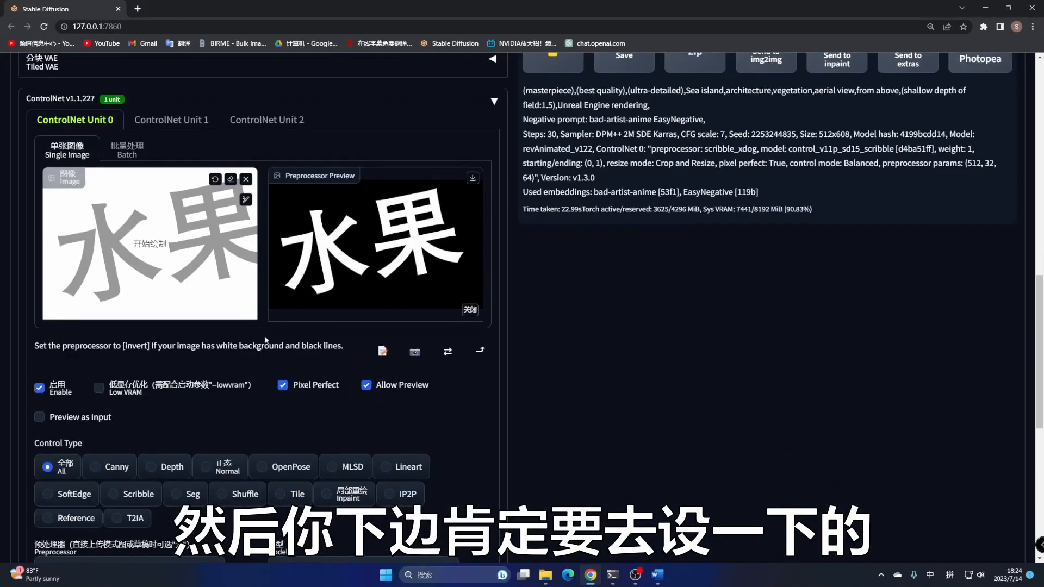
click(480, 352)
scroll(300, 281, up, 8)
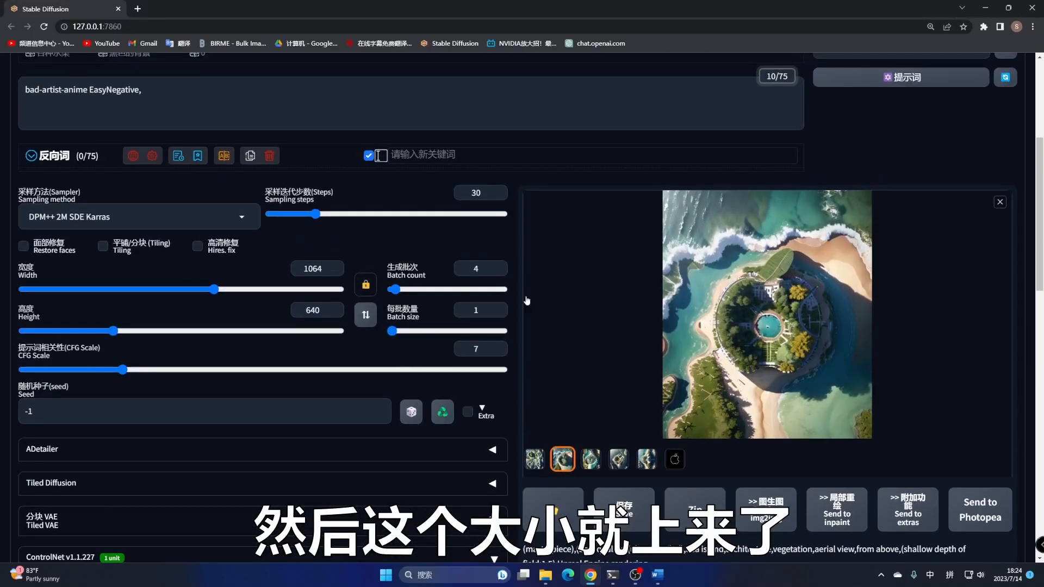
Step: Set the batch count to 1 and generate the fruit-styled 水果 lettering image
click(484, 270)
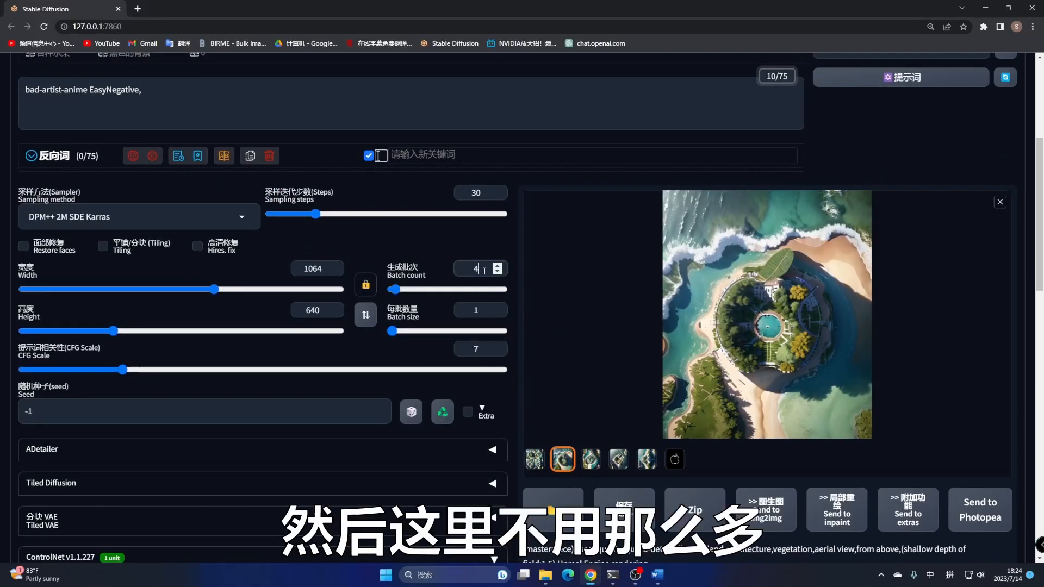
click(447, 244)
scroll(821, 223, up, 5)
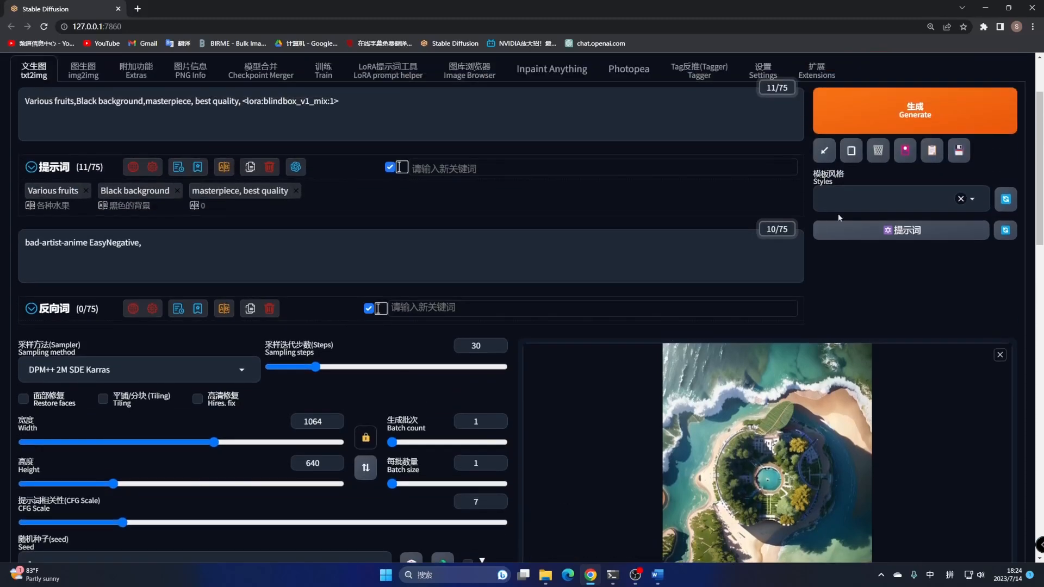
click(925, 218)
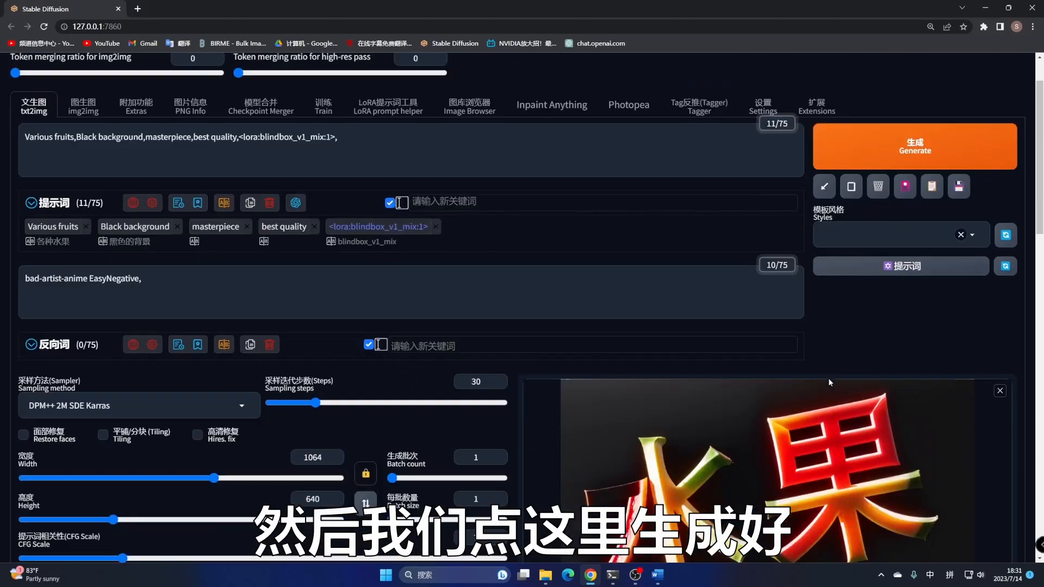
scroll(685, 270, down, 3)
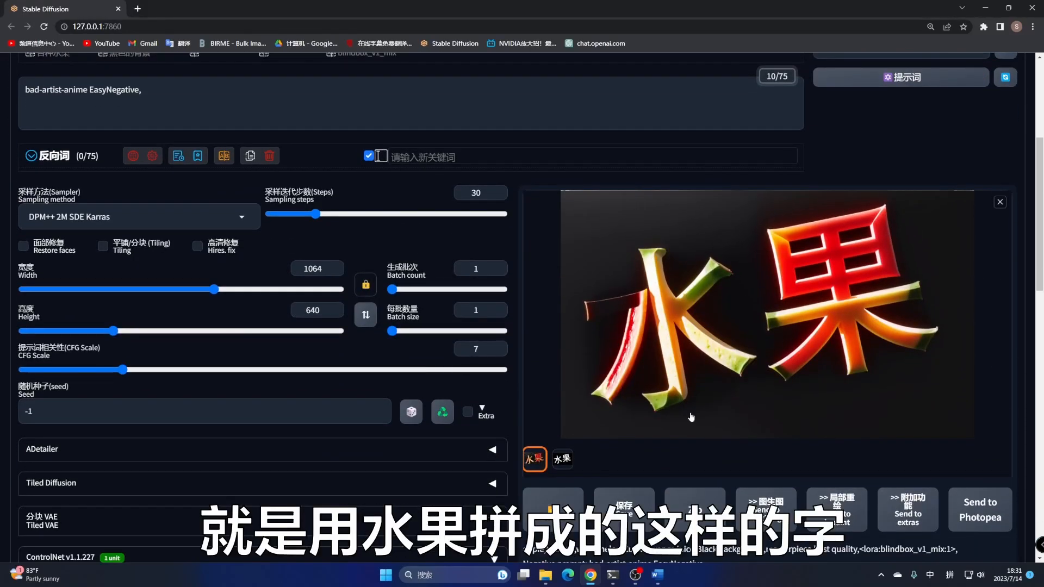
Step: Replace the "Various fruits" keyword in the positive prompt with 冰块 ("Ice cubes")
scroll(422, 309, up, 5)
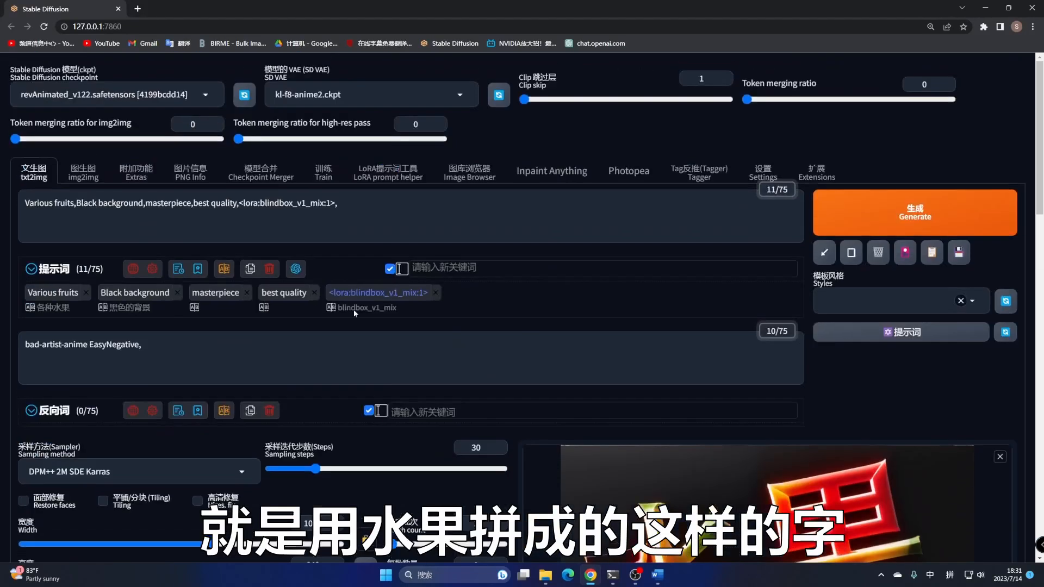
drag(28, 206, 173, 204)
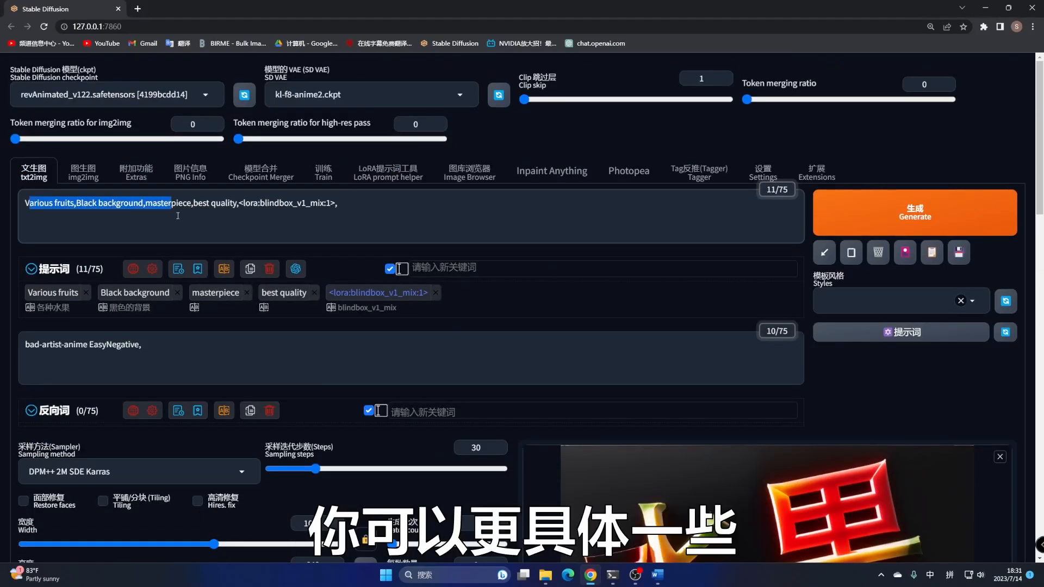
click(259, 216)
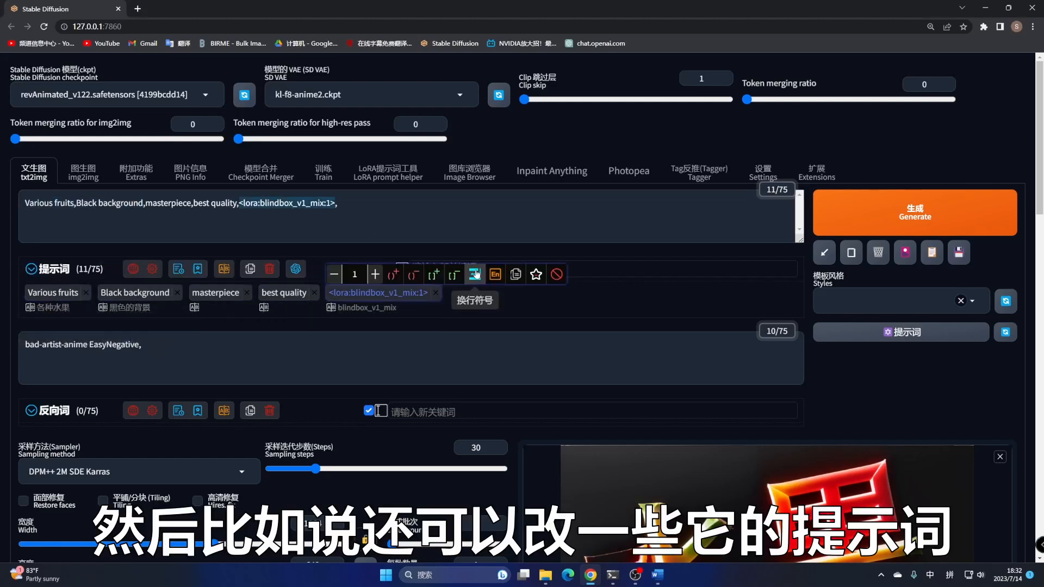
click(87, 294)
click(447, 268)
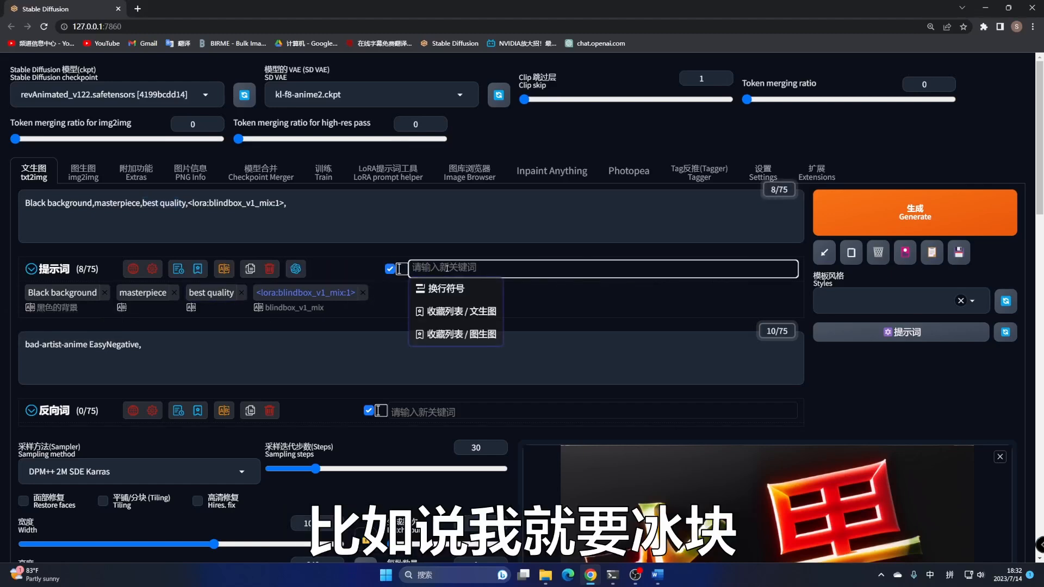
text(冰块)
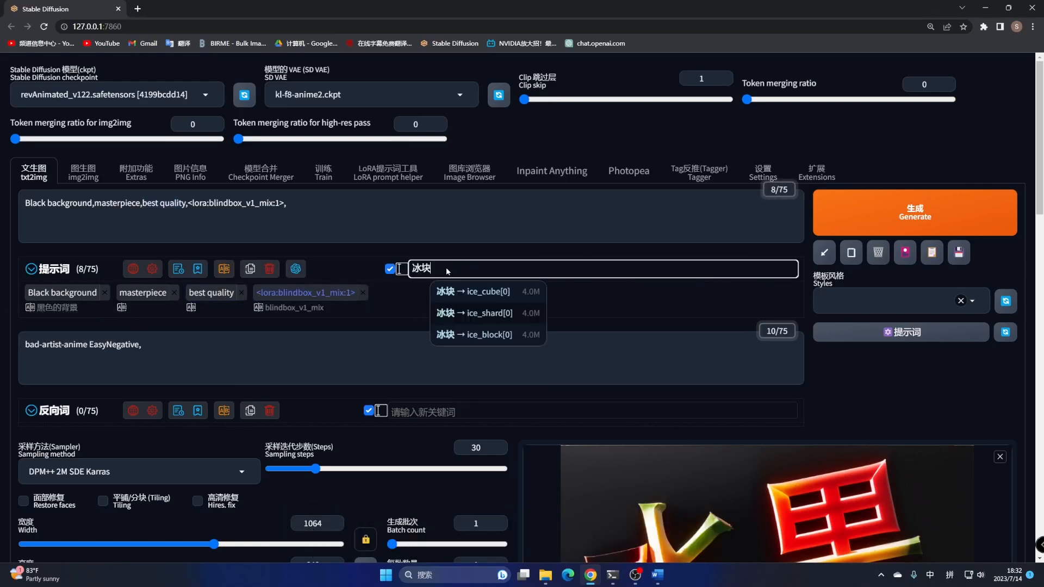
key(Return)
Step: Add the keywords 水滴 ("Water droplet") and 水晶 ("crystal") to the positive prompt
text(水滴)
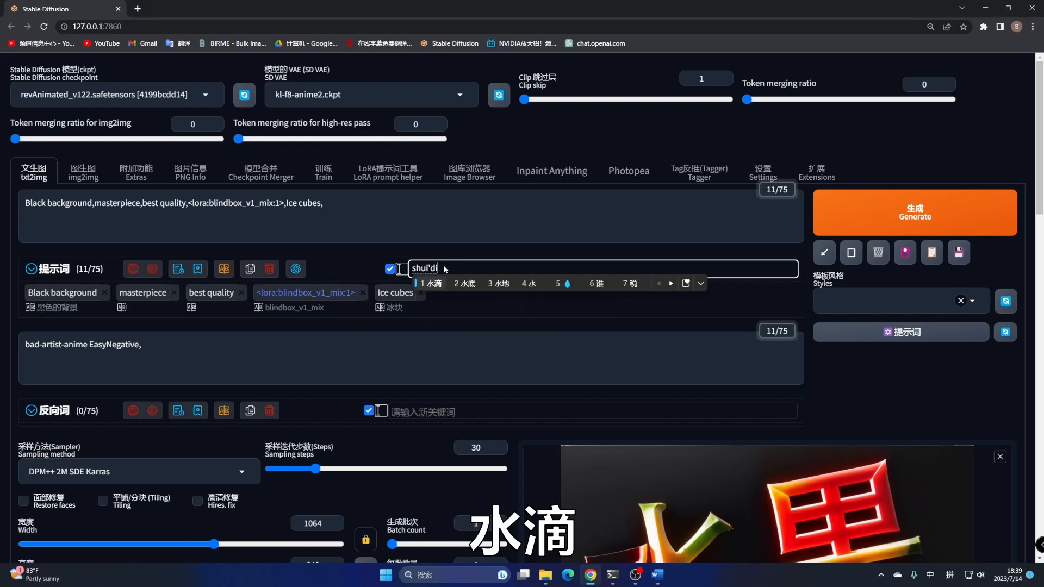
key(Return)
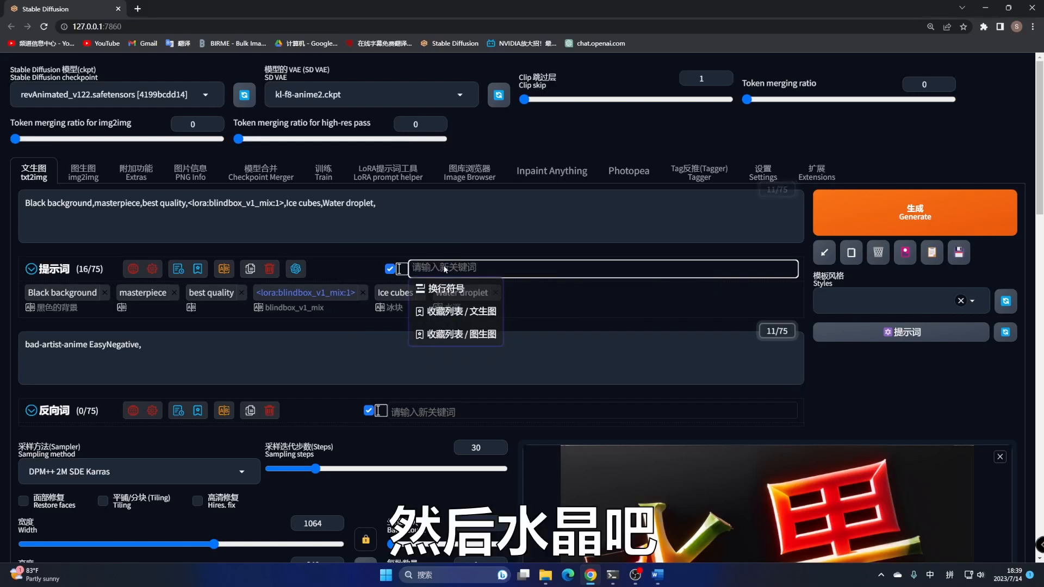
text(水晶)
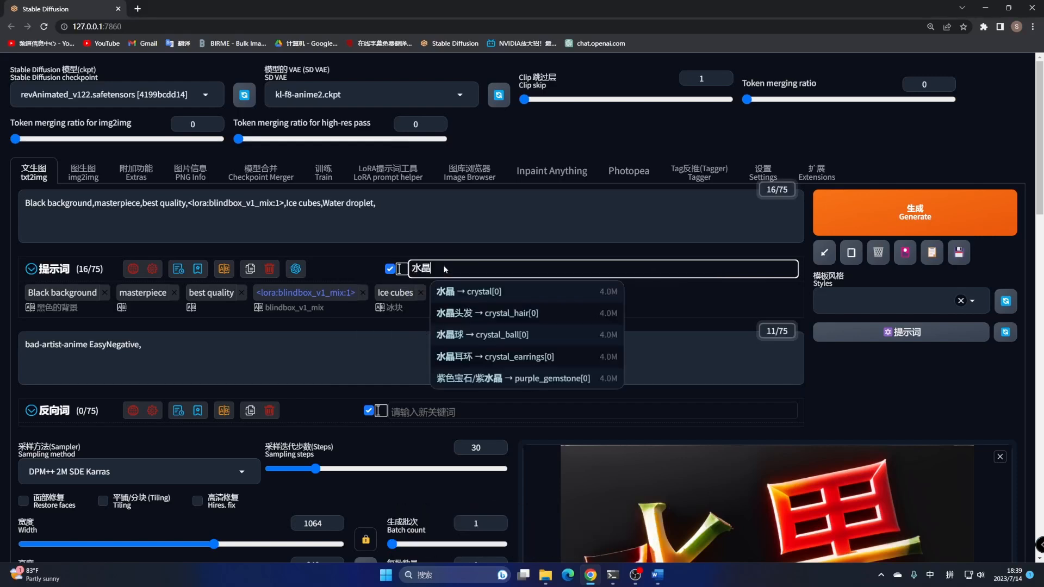
key(Return)
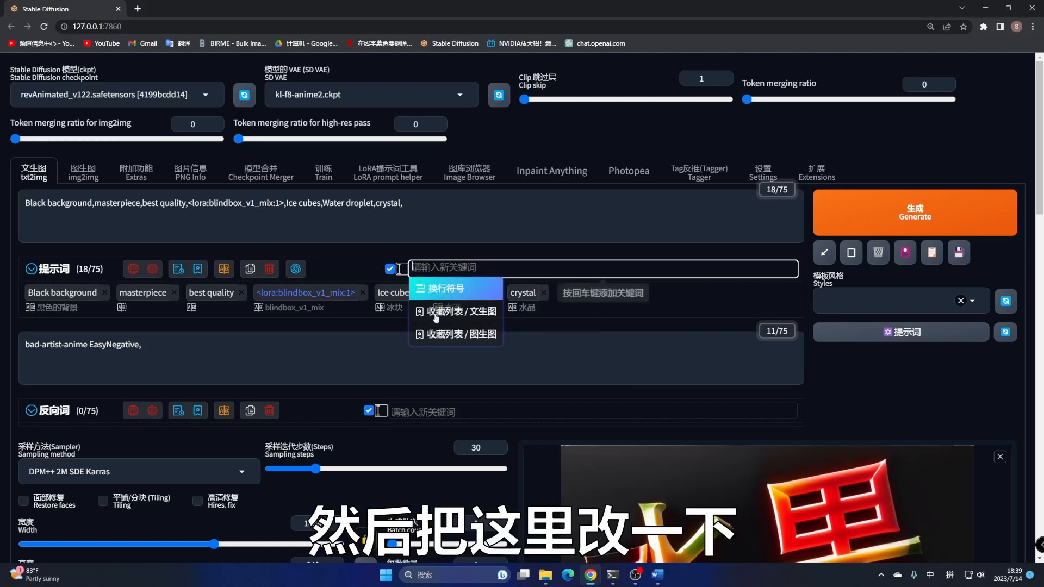
Step: Reorder the positive keywords so that crystal, Ice cubes and Water droplet come first, in that order
drag(394, 293, 46, 296)
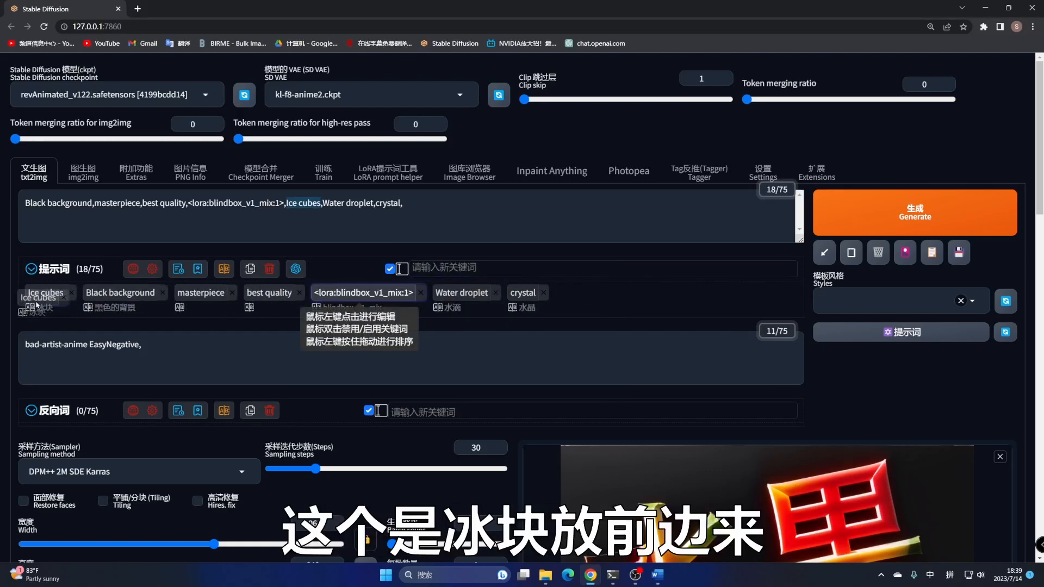
drag(462, 293, 131, 298)
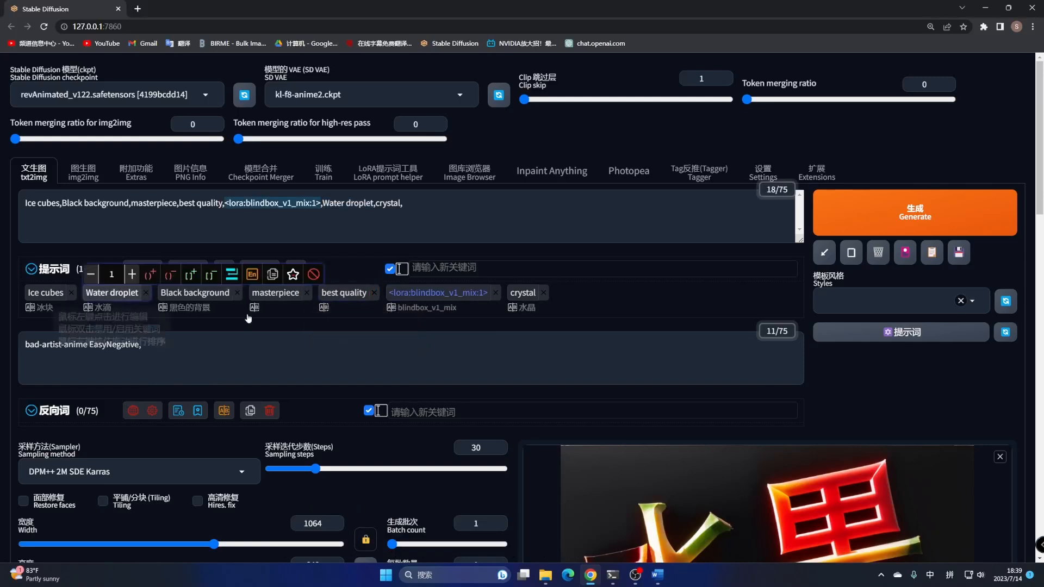
drag(523, 293, 22, 300)
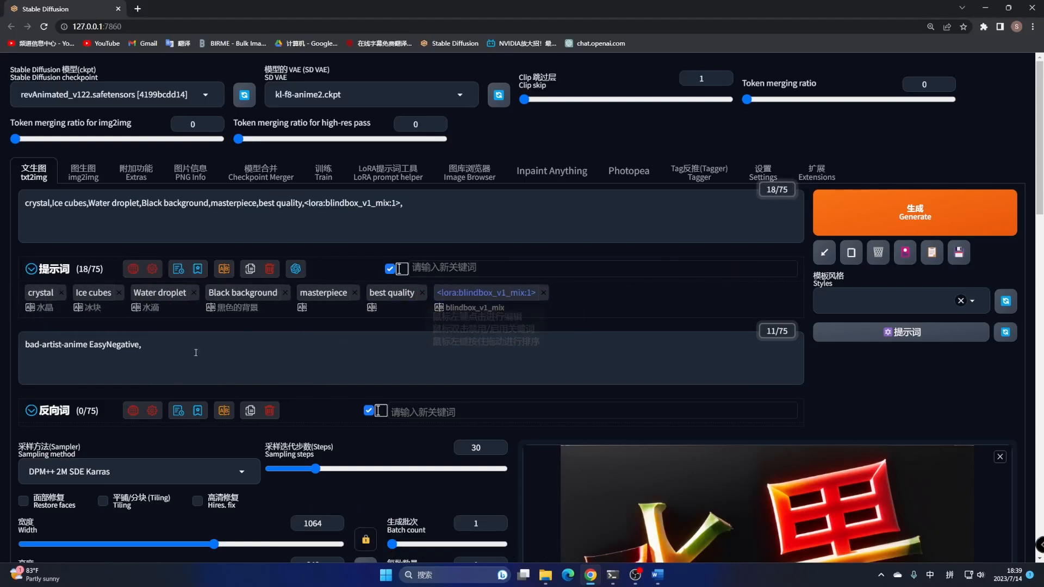
Step: Replace the "Black background" keyword in the positive prompt with 白色的背景 ("White background")
click(274, 293)
click(286, 293)
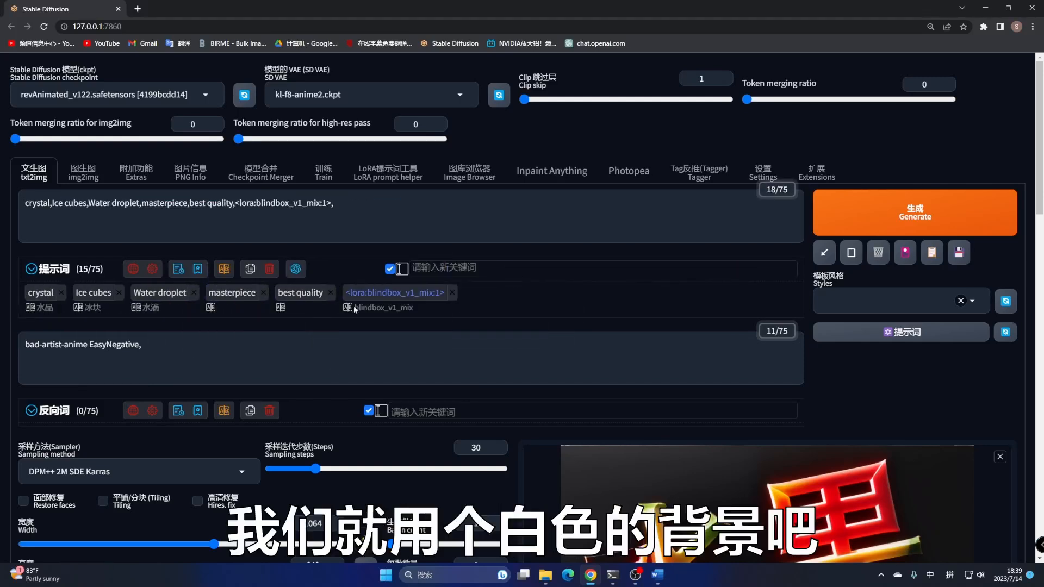
click(451, 266)
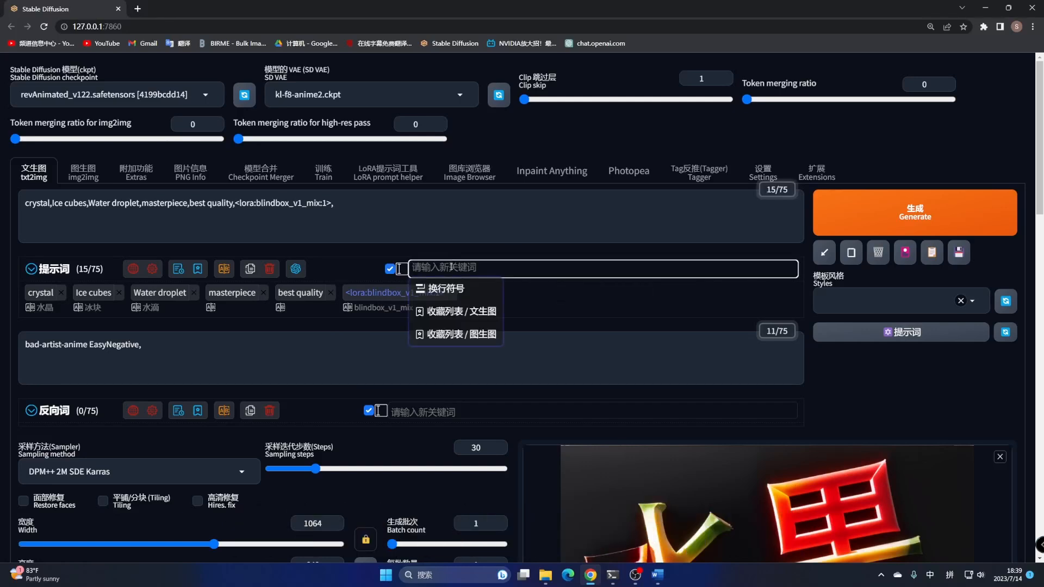
text(baise de beijing)
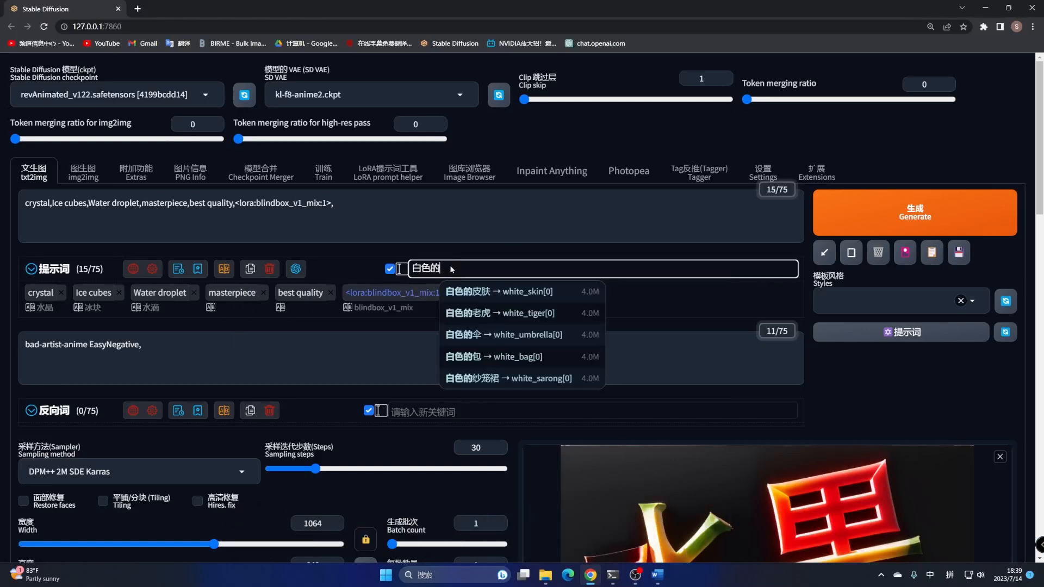
key(Return)
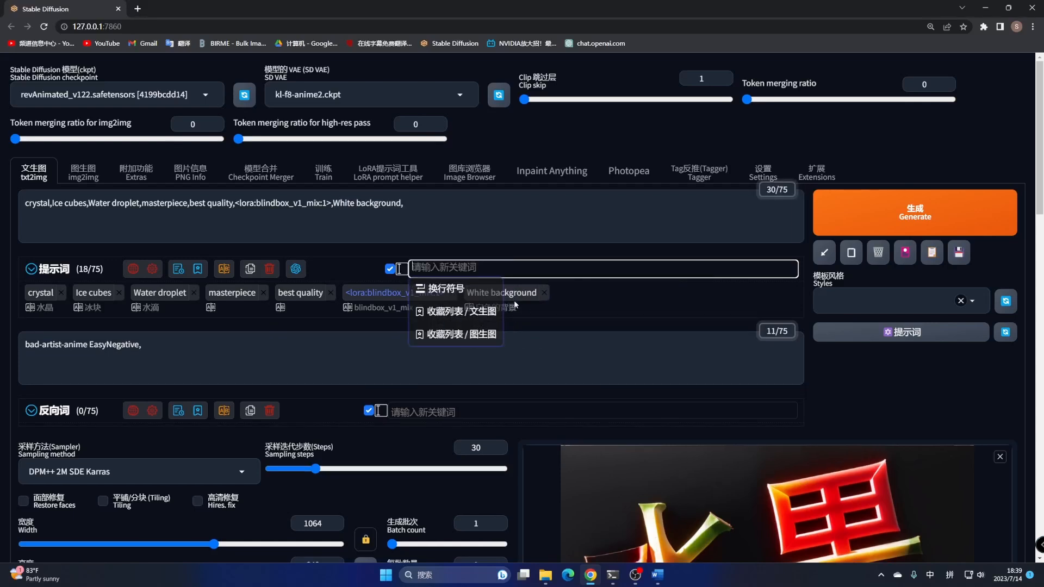
Step: Move the "White background" keyword directly after "Water droplet" and generate the image
drag(514, 311, 255, 302)
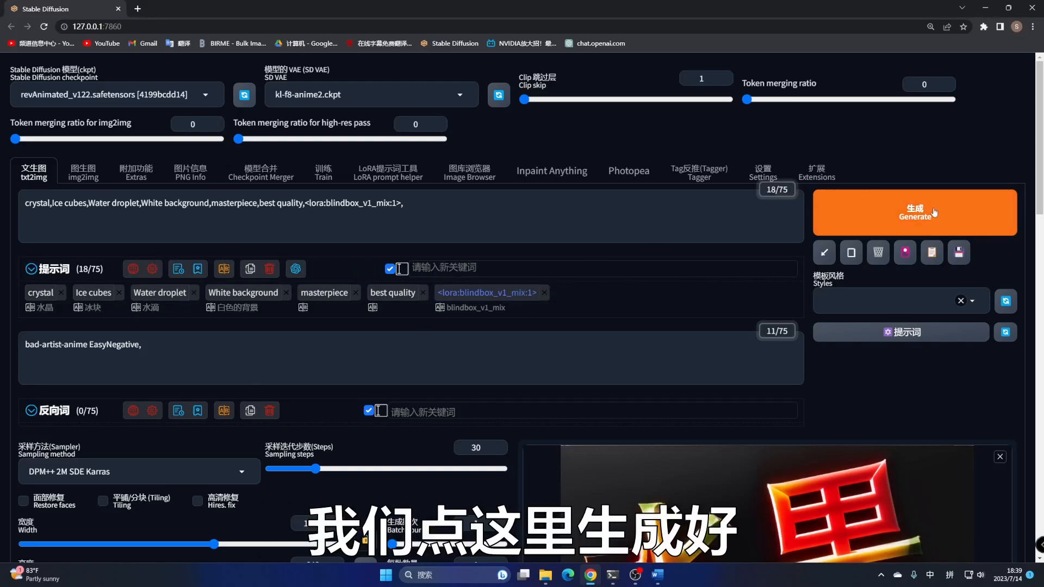
click(935, 212)
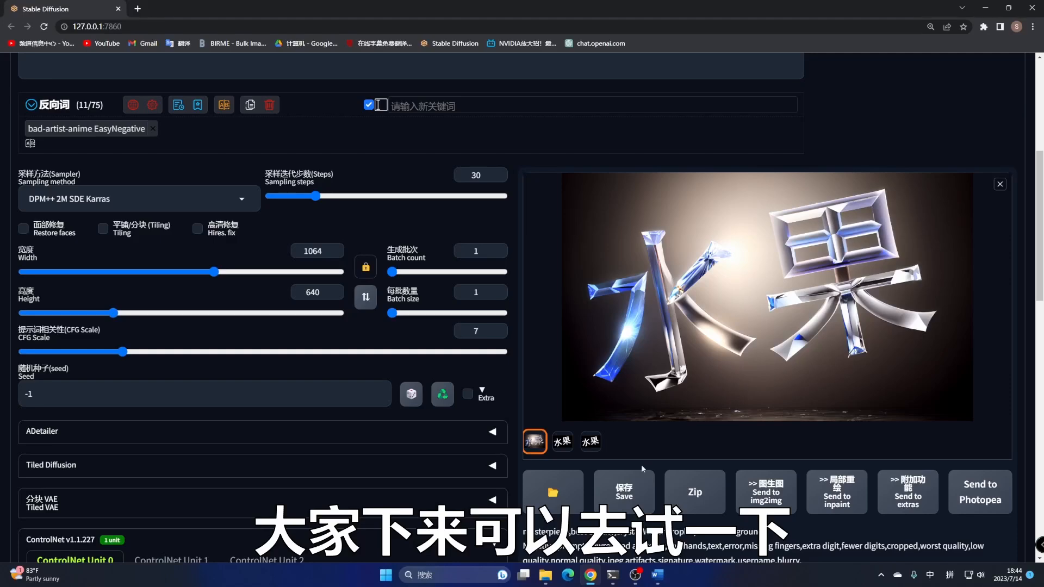
Step: Switch to File Explorer, maximize the 字体设计 folder window, and view 1.png, closing the picture when done
click(542, 582)
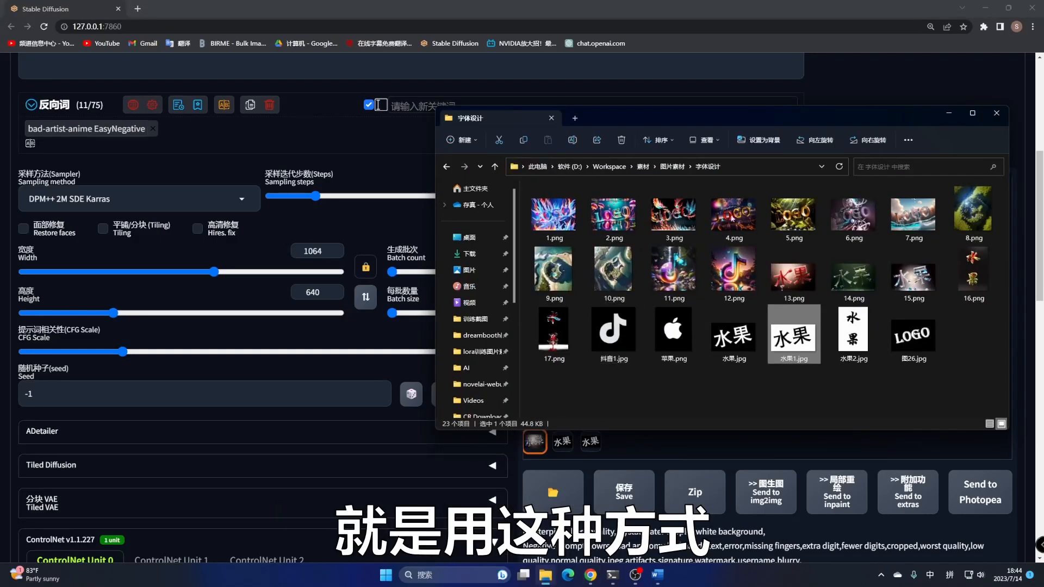
click(979, 113)
double_click(135, 133)
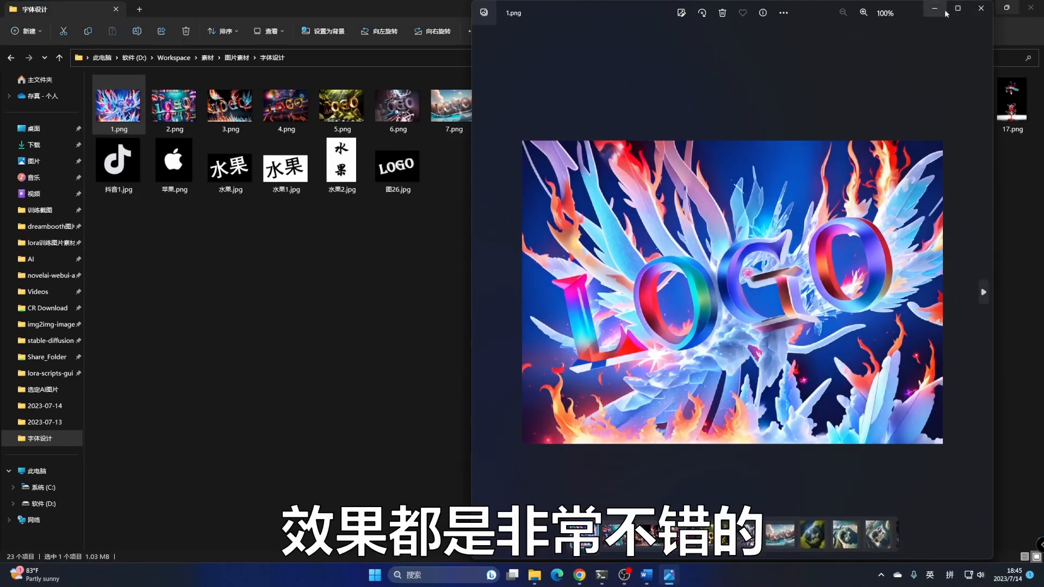
click(982, 8)
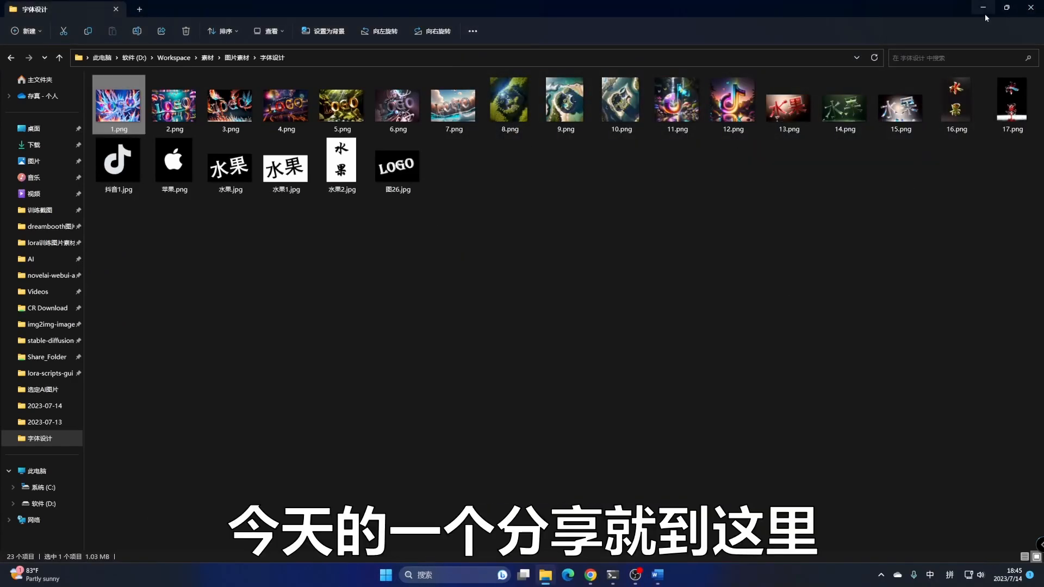